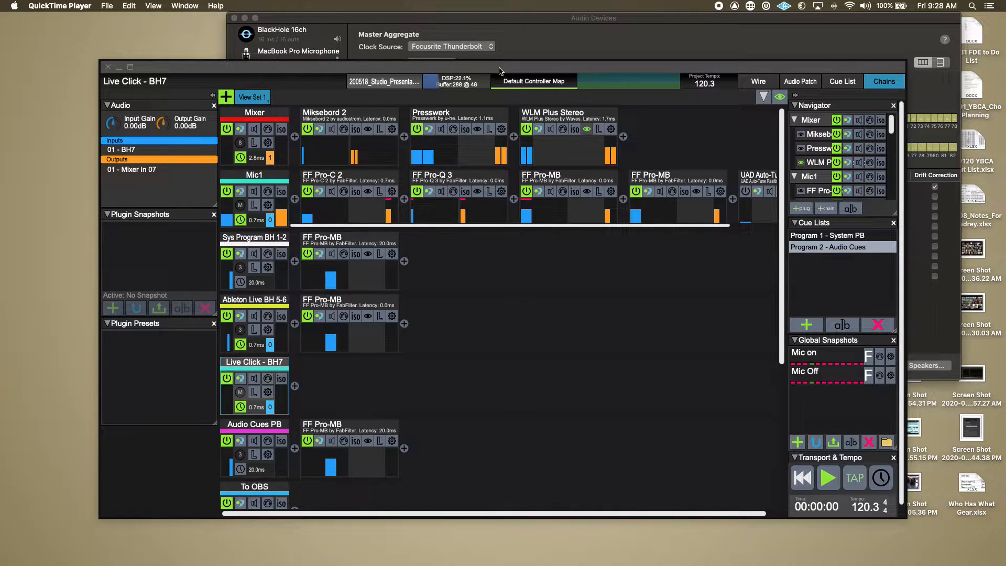
Inspect the audio input and output routing of the Mic1 chain.
mouse_move(499, 71)
mouse_down()
mouse_move(473, 59)
mouse_move(508, 64)
mouse_up()
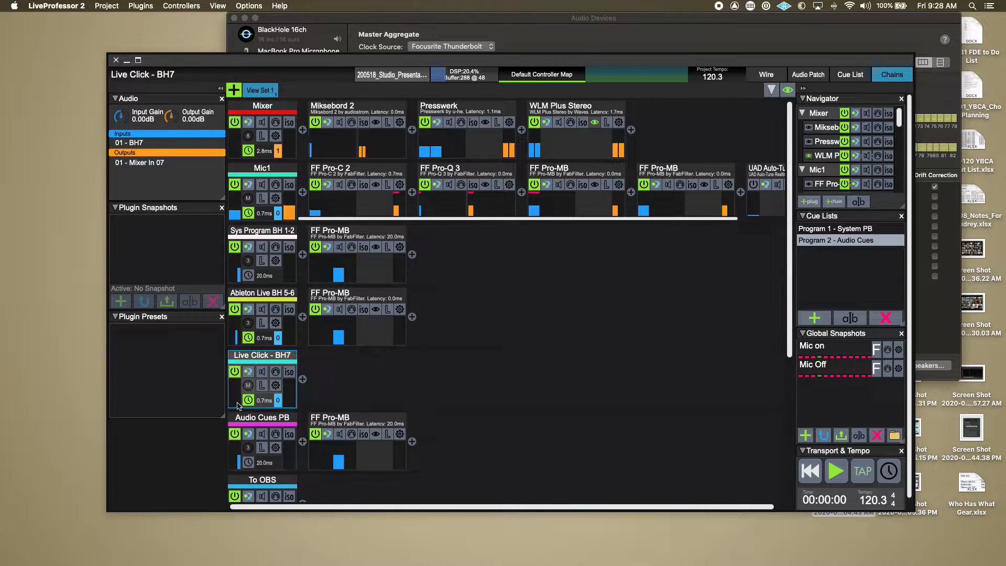
click(260, 171)
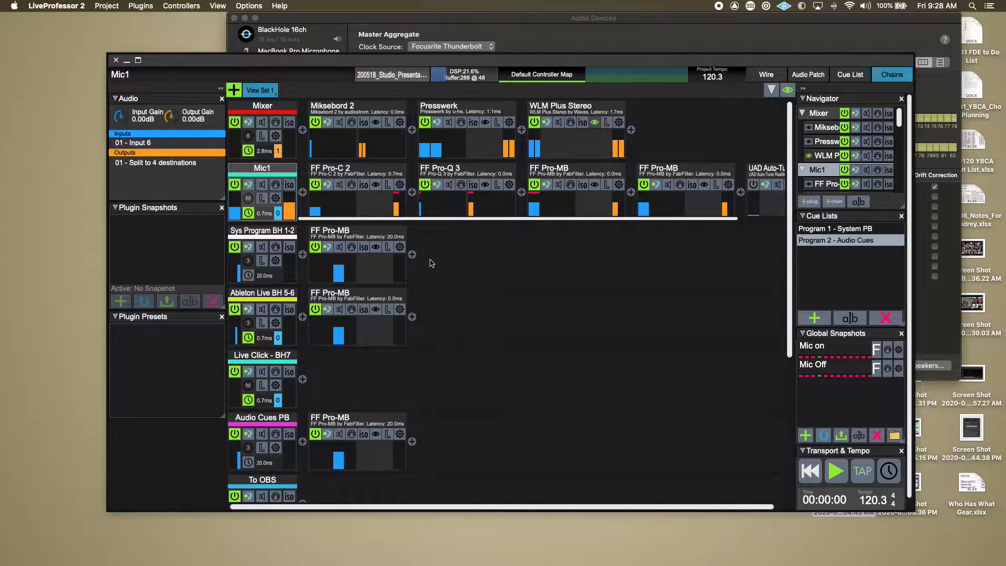
In the Mixer chain's Miksebord 2 plugin, lower the Mic1 fader and reset it to +0.0 dB, closing the plugin window.
click(376, 123)
mouse_move(221, 323)
mouse_down()
mouse_move(226, 415)
mouse_move(240, 328)
mouse_up()
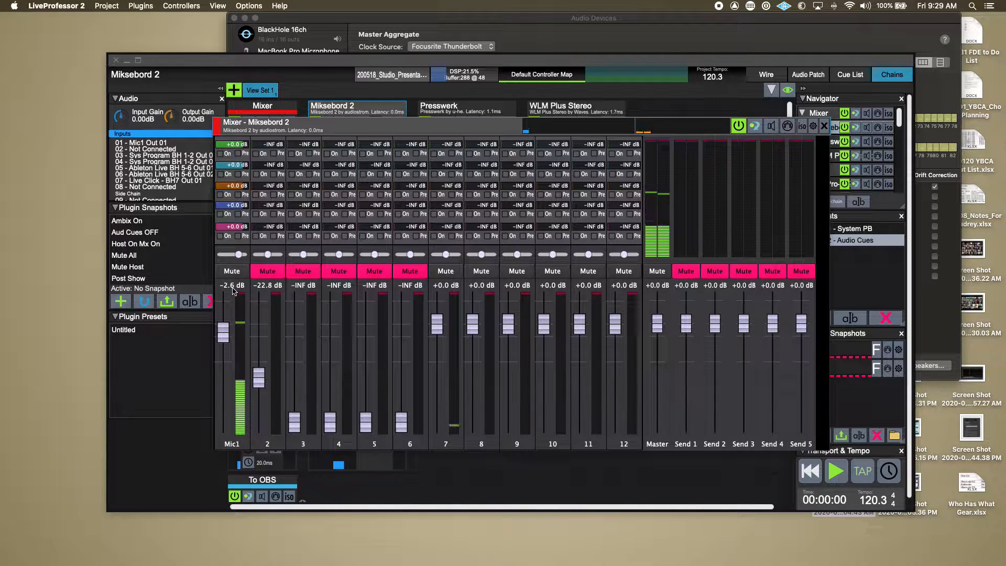
double_click(223, 336)
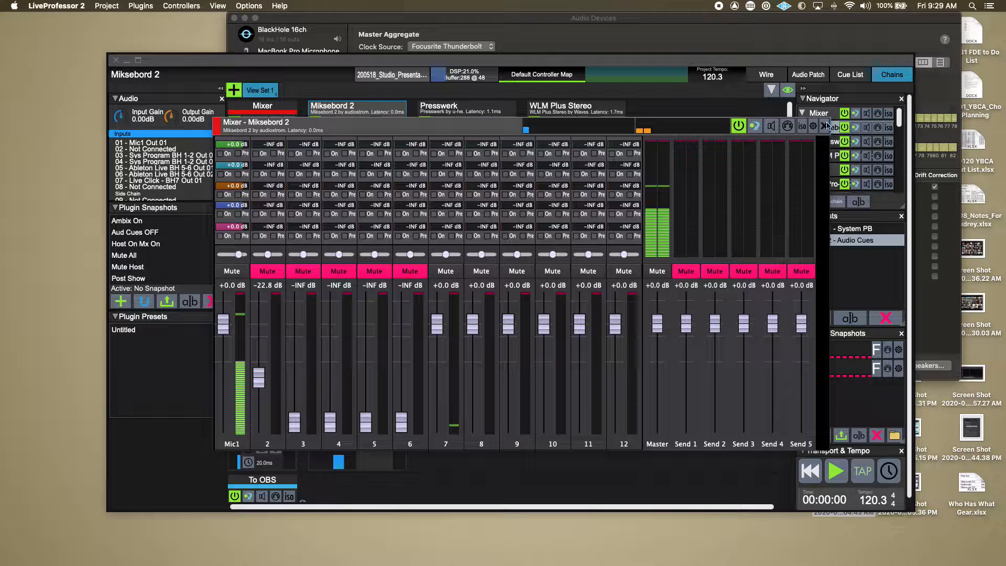
click(826, 126)
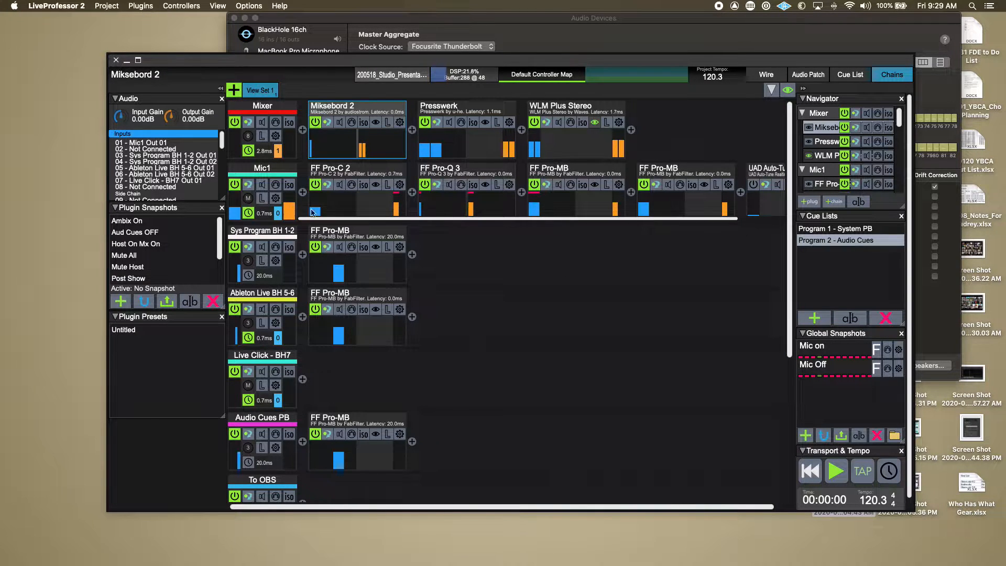
Inspect the input and output routing of the Mixer, Mic1 and To OBS chains.
click(252, 107)
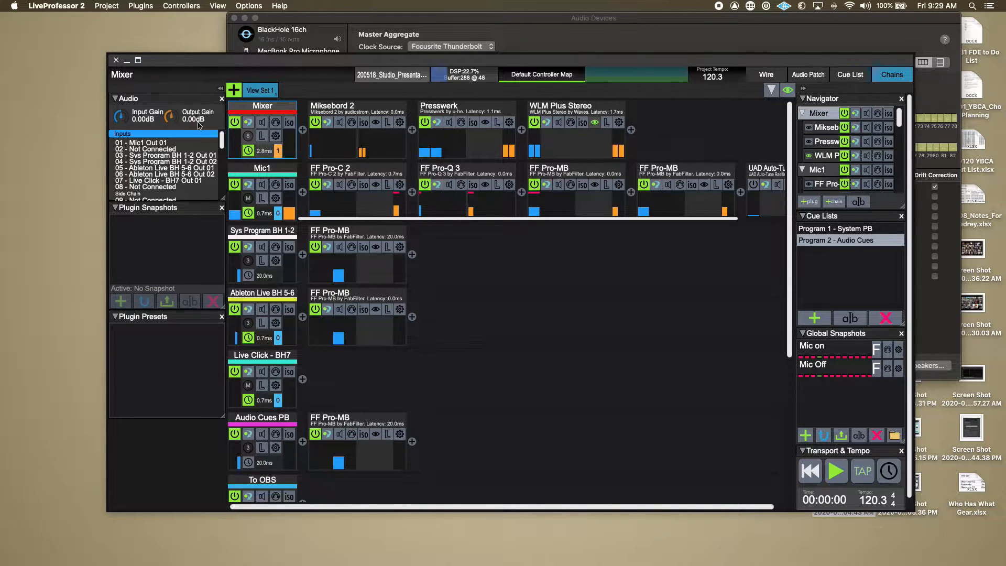
click(252, 169)
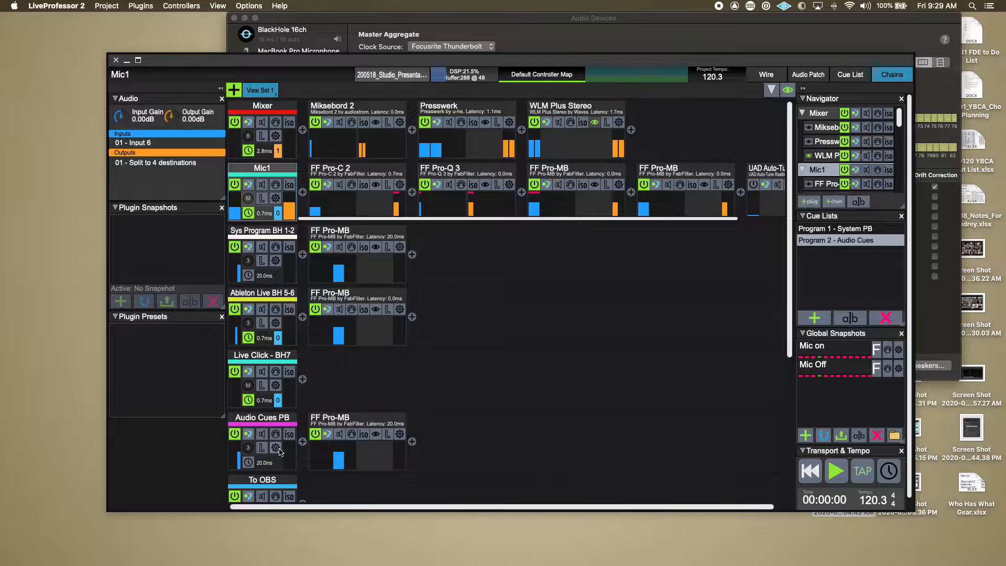
scroll(240, 308, down, 5)
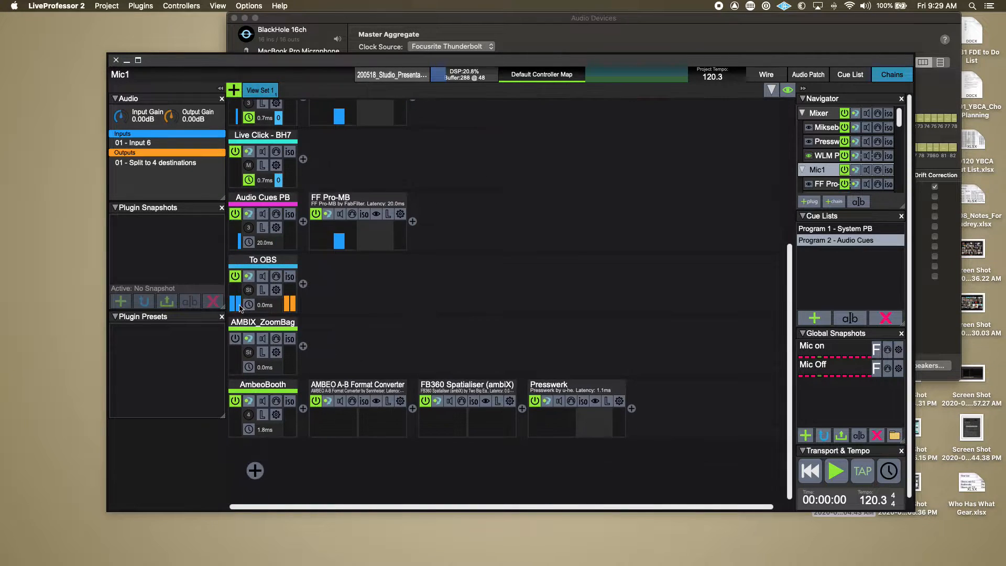
click(262, 260)
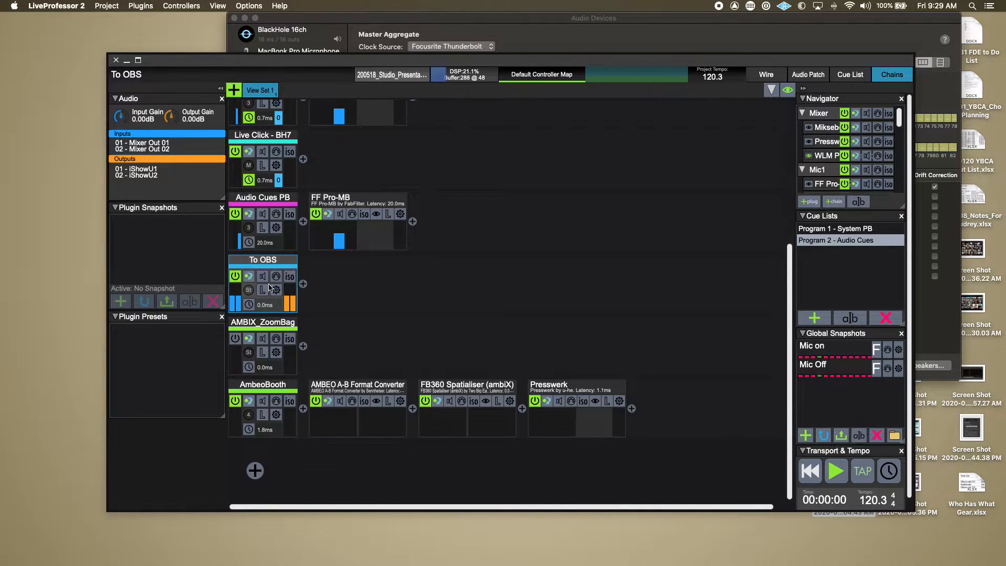
scroll(416, 333, up, 4)
scroll(416, 333, up, 1)
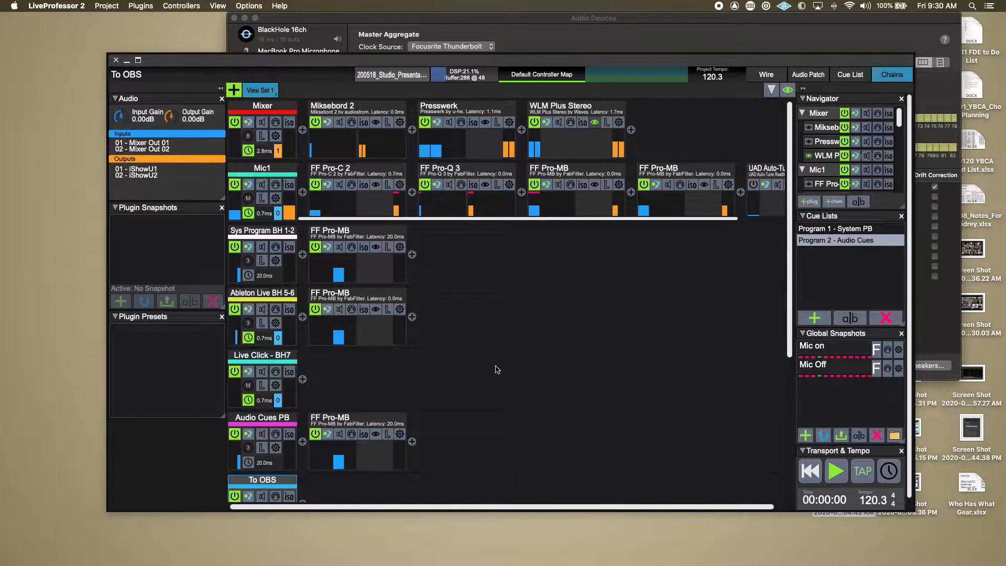
scroll(607, 346, down, 5)
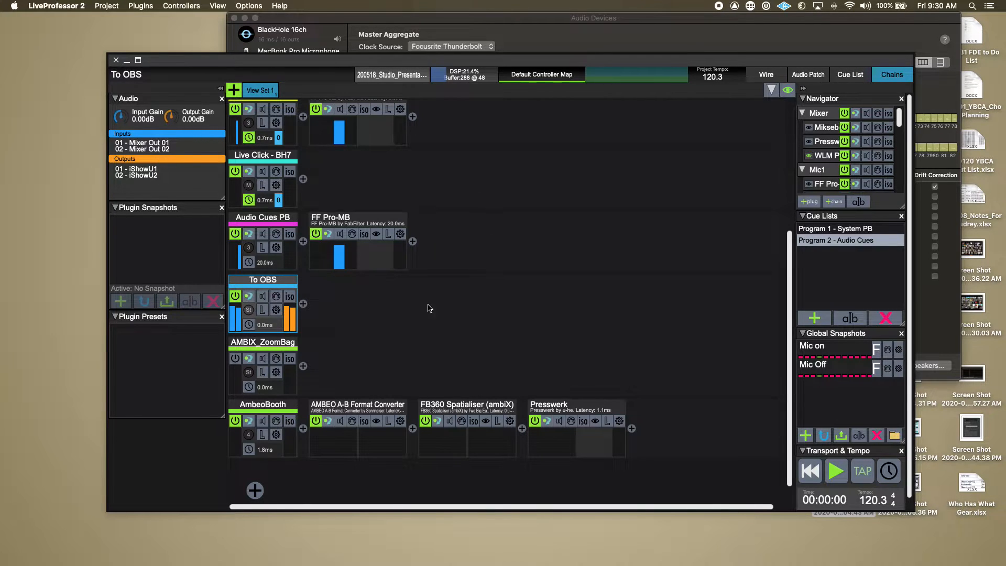
scroll(512, 487, up, 1)
scroll(512, 486, up, 5)
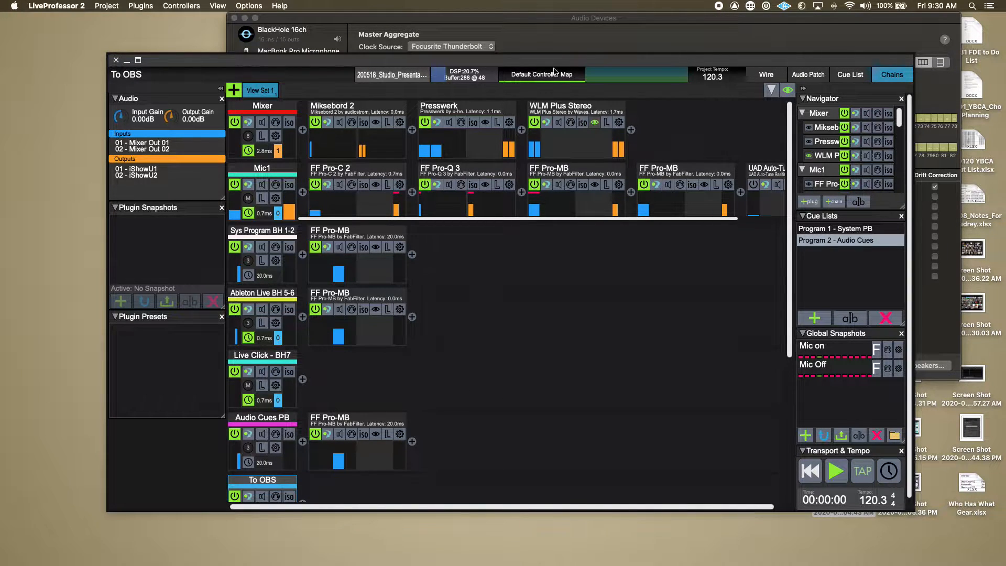
Switch to Audio MIDI Setup and bring the Audio Devices window into full view to examine the Master Aggregate device.
click(565, 32)
drag(552, 19, 521, 73)
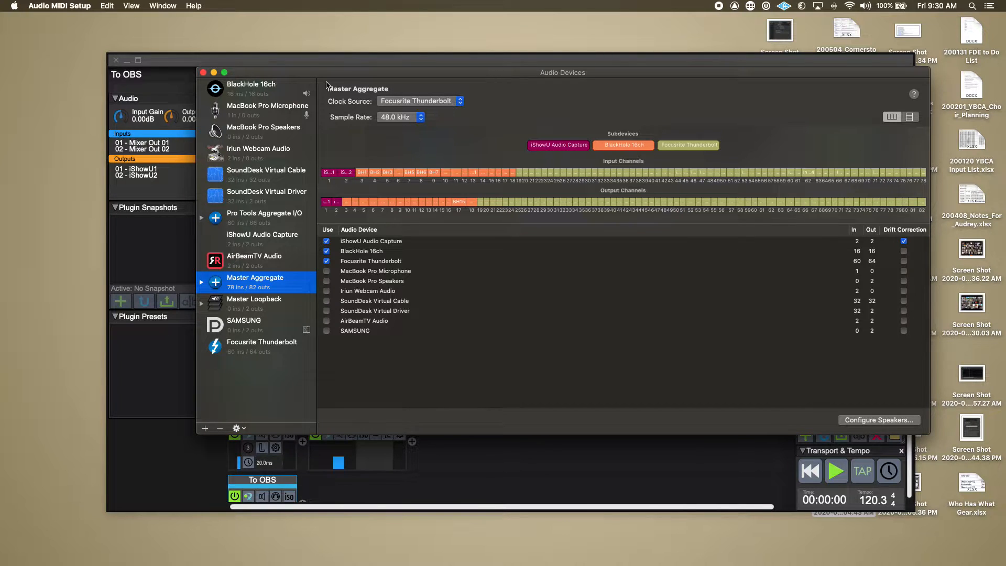
drag(323, 74, 213, 47)
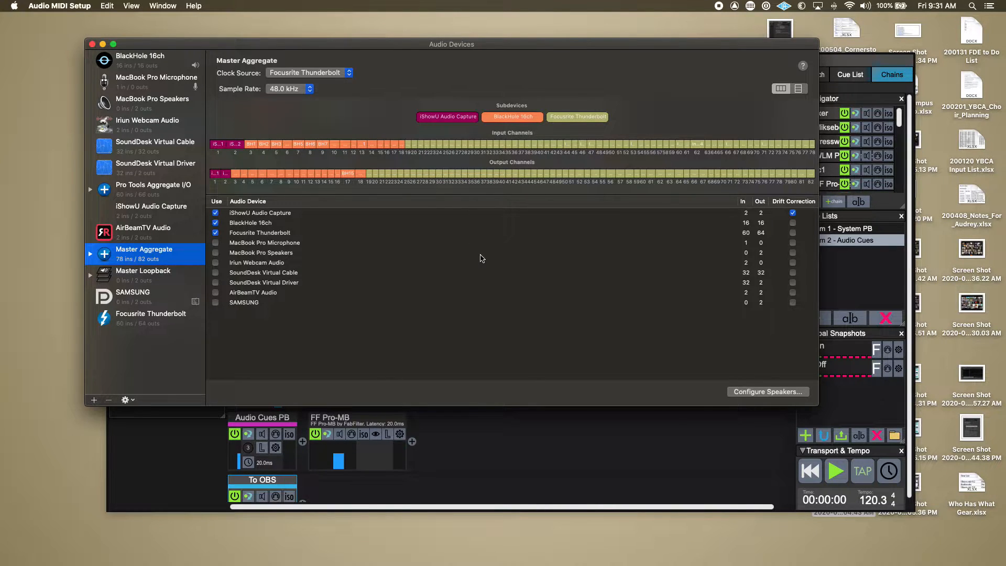
Switch to Finder and locate Audio MIDI Setup in the Utilities folder inside Applications.
key(super+Tab)
key(super+Tab)
key(super+Tab)
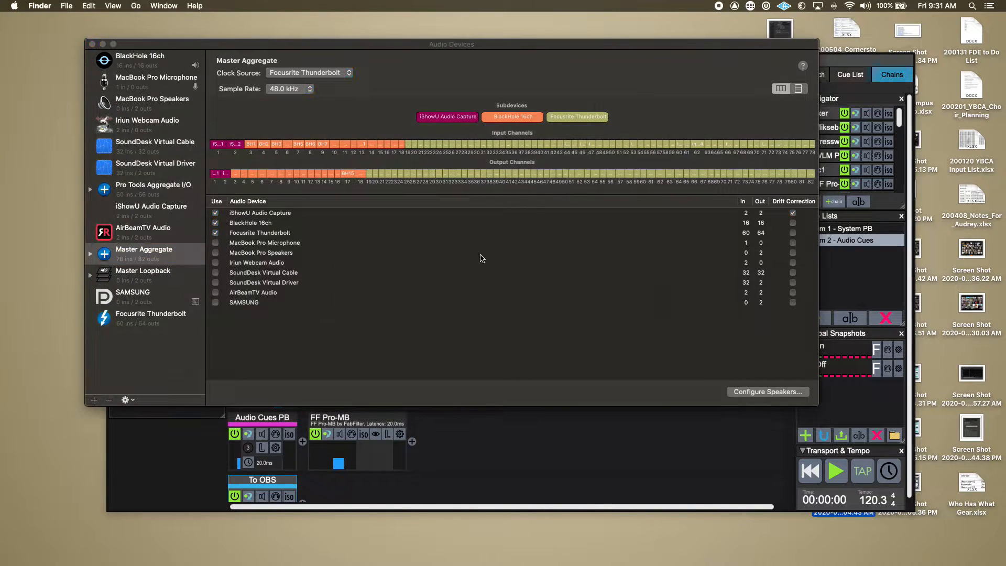
key(super+n)
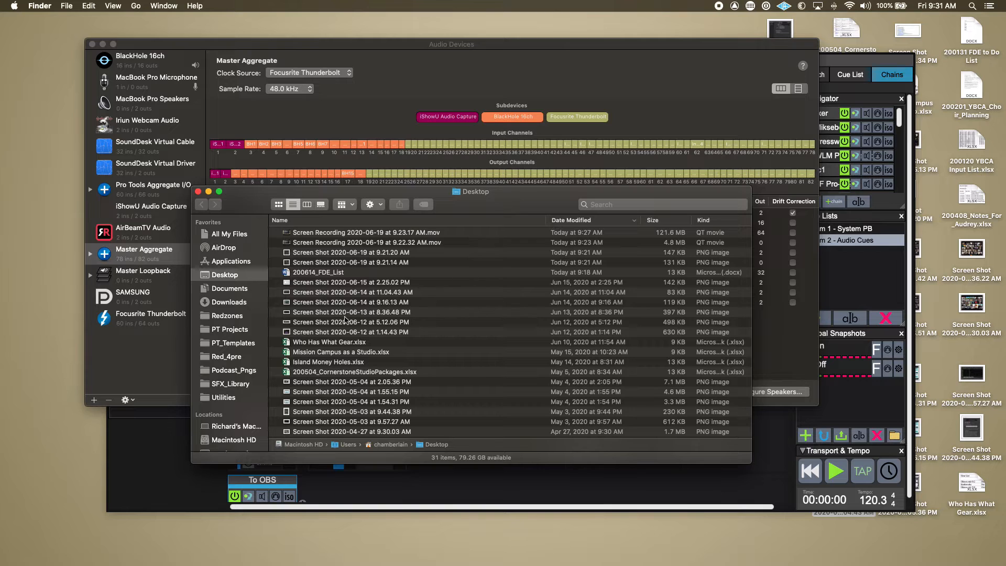
click(220, 262)
text(ut)
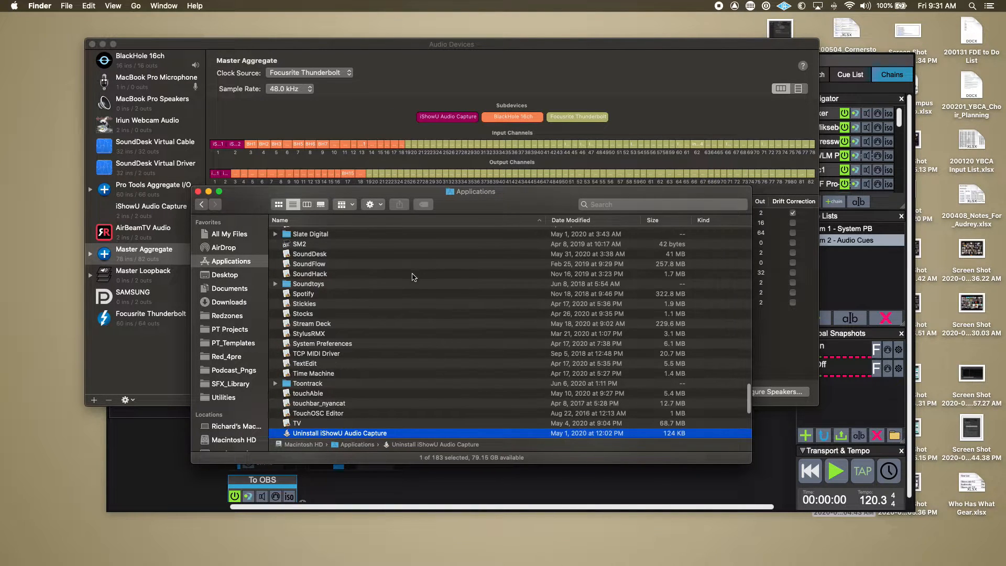
key(shift+super+u)
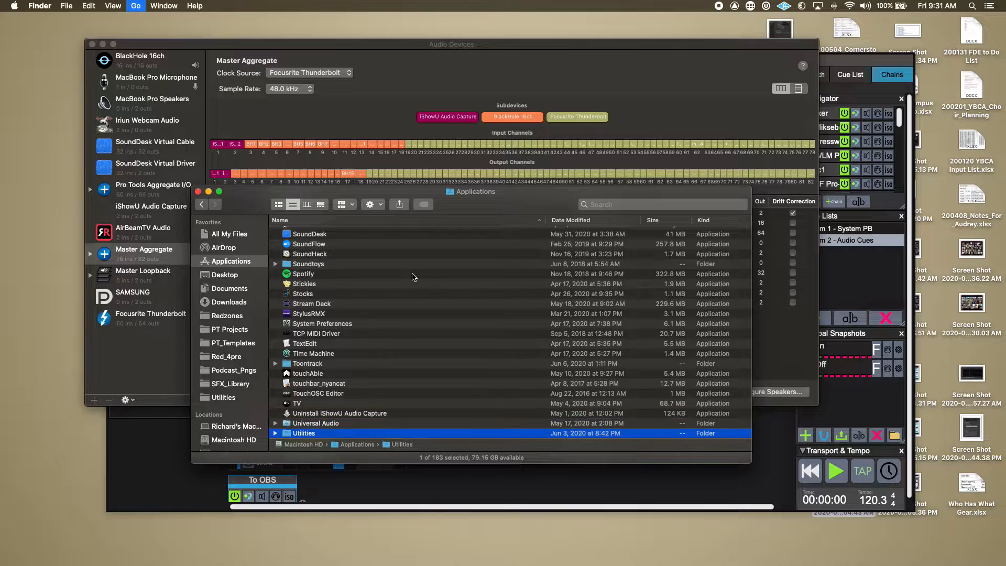
key(a)
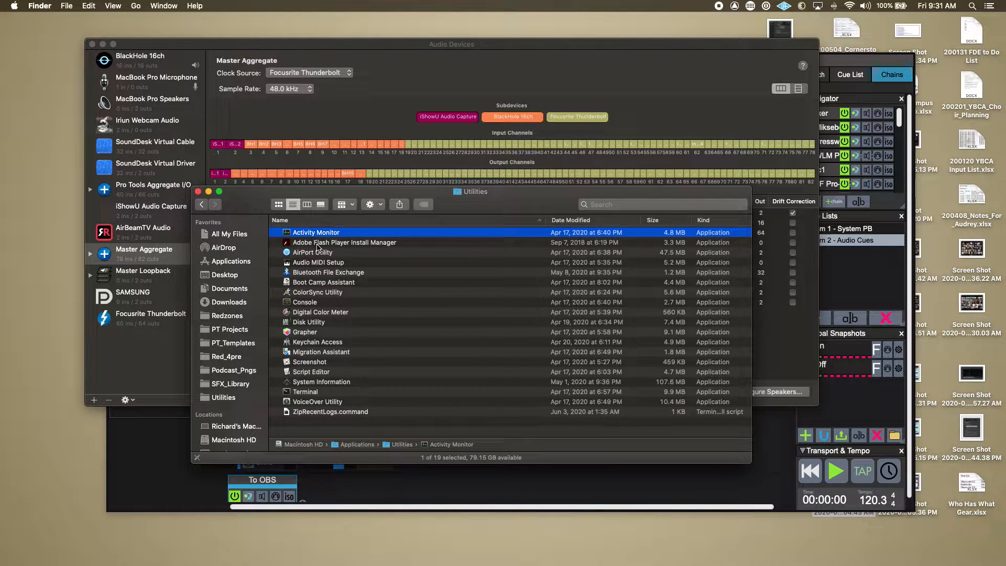
click(318, 265)
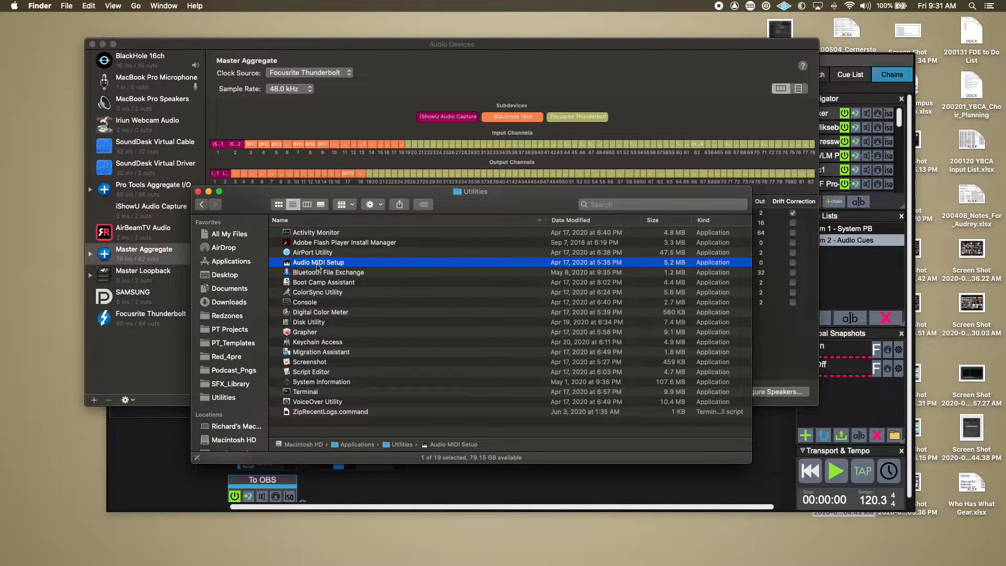
Search Launchpad for "audio" and open Audio MIDI Setup from there.
mouse_move(734, 564)
key(F4)
text(audio)
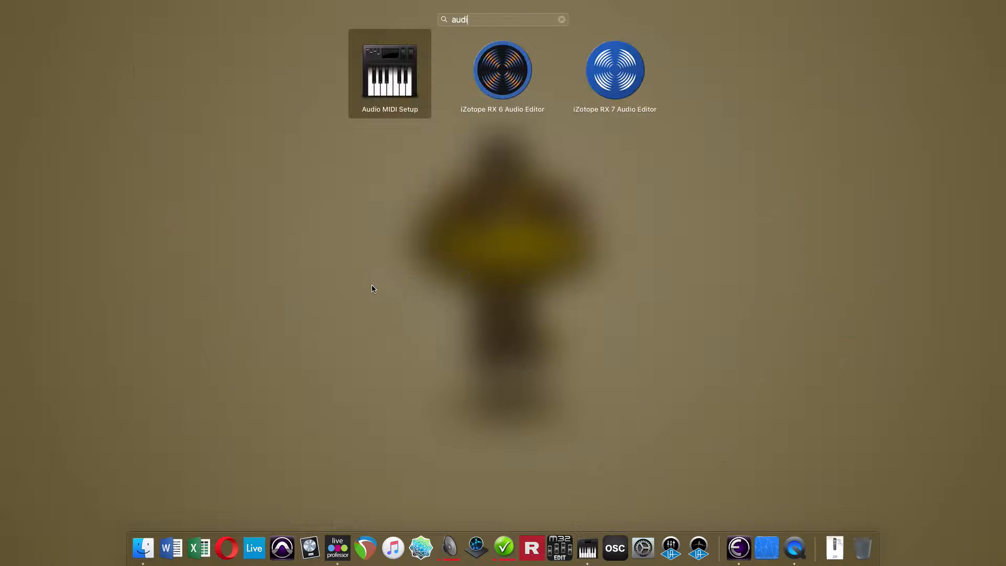
key(Return)
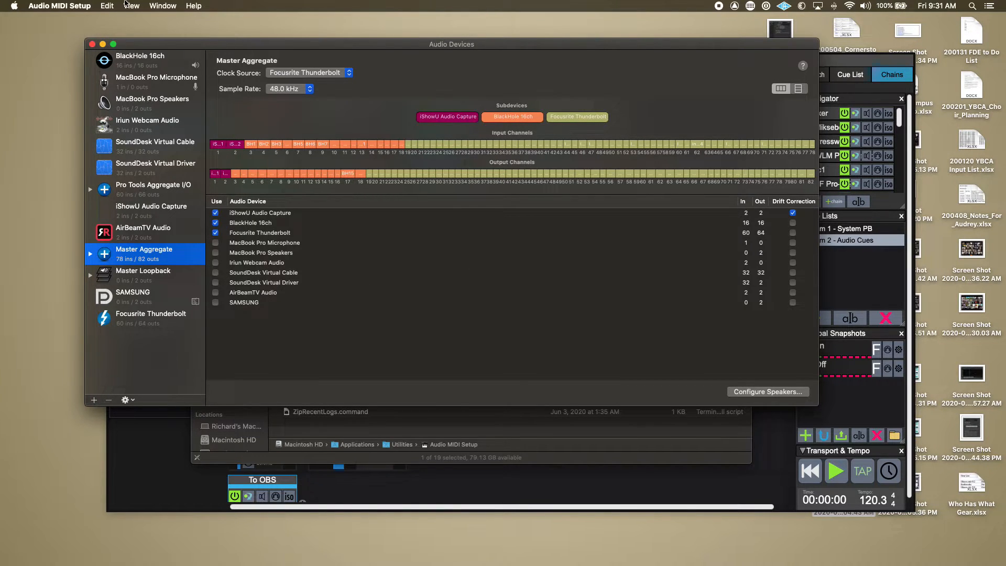
Close the Audio Devices window, look over MIDI Studio, and show Audio Devices again.
key(super+w)
key(super+1)
key(super+w)
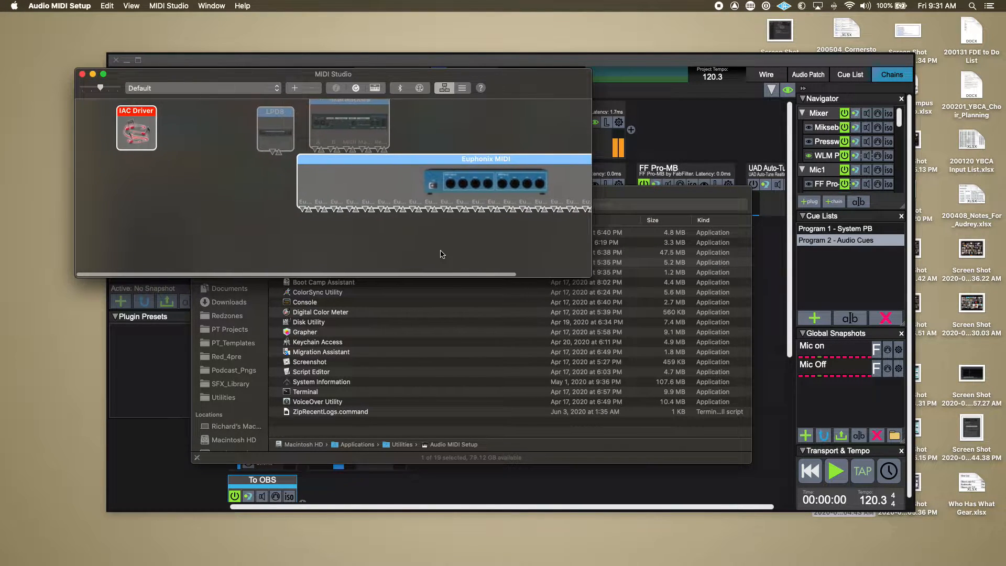
scroll(443, 255, right, 4)
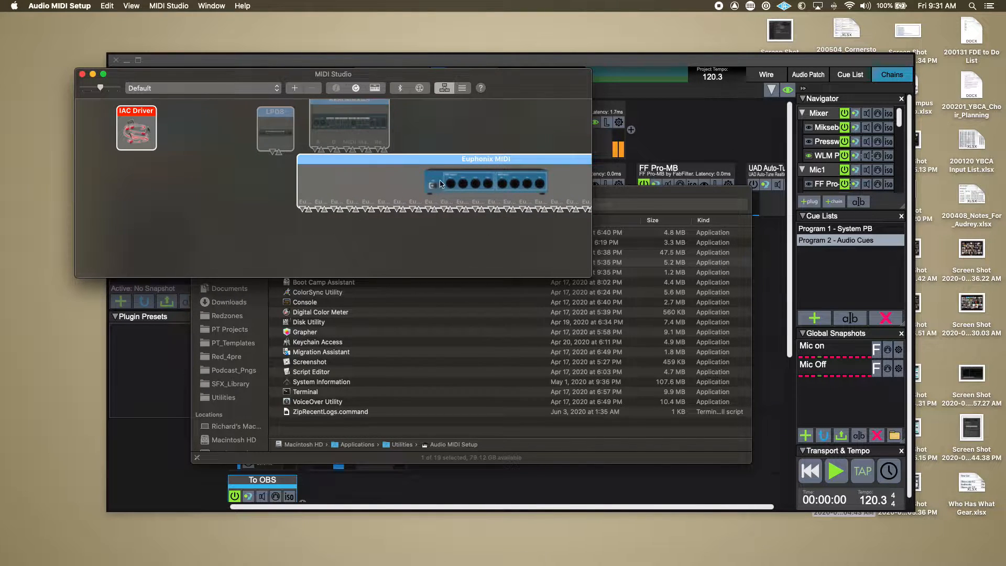
key(super+1)
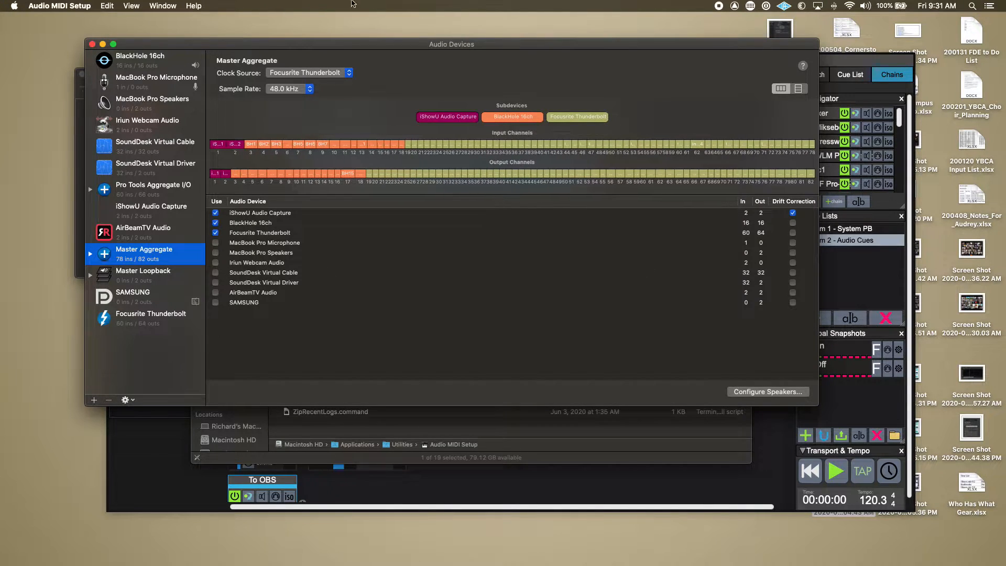
click(152, 6)
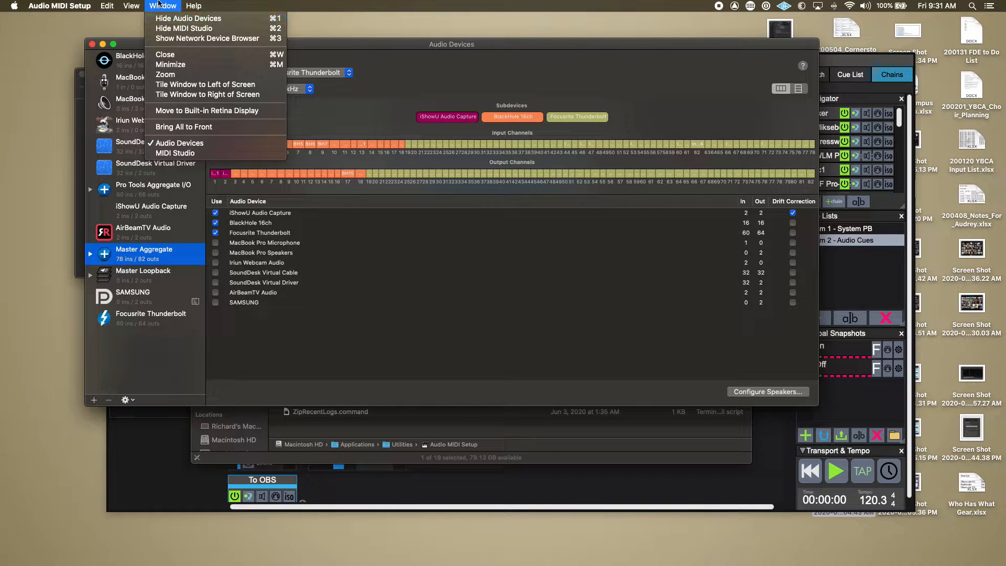
click(157, 4)
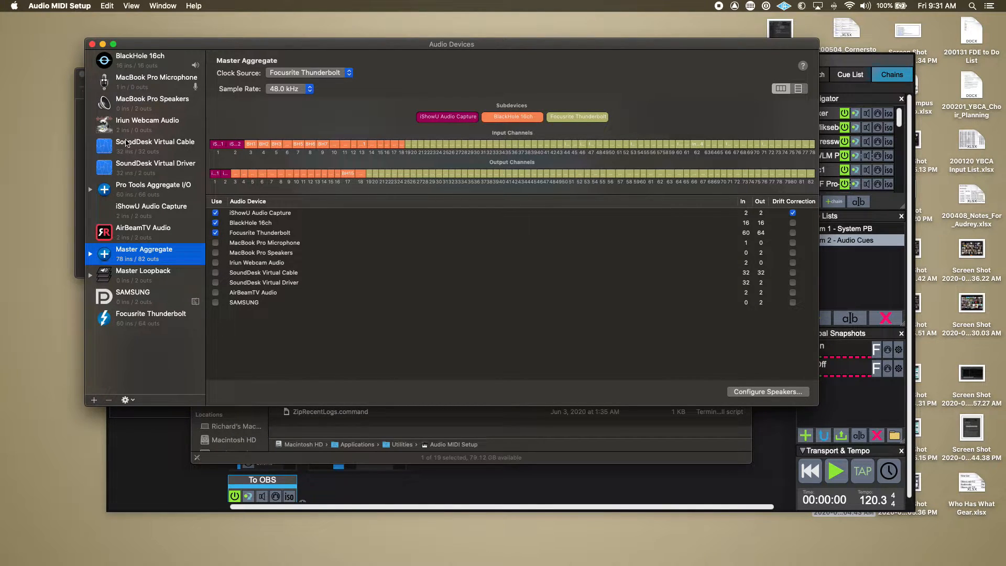
Examine the settings of BlackHole 16ch, Iriun Webcam Audio, both SoundDesk virtual devices, Pro Tools Aggregate I/O and iShowU Audio Capture.
click(120, 65)
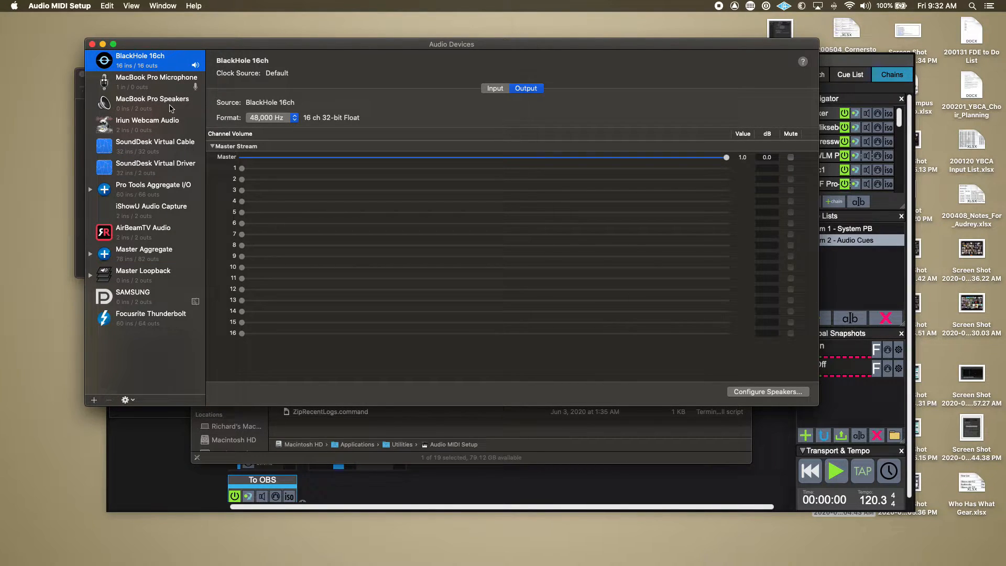
click(119, 123)
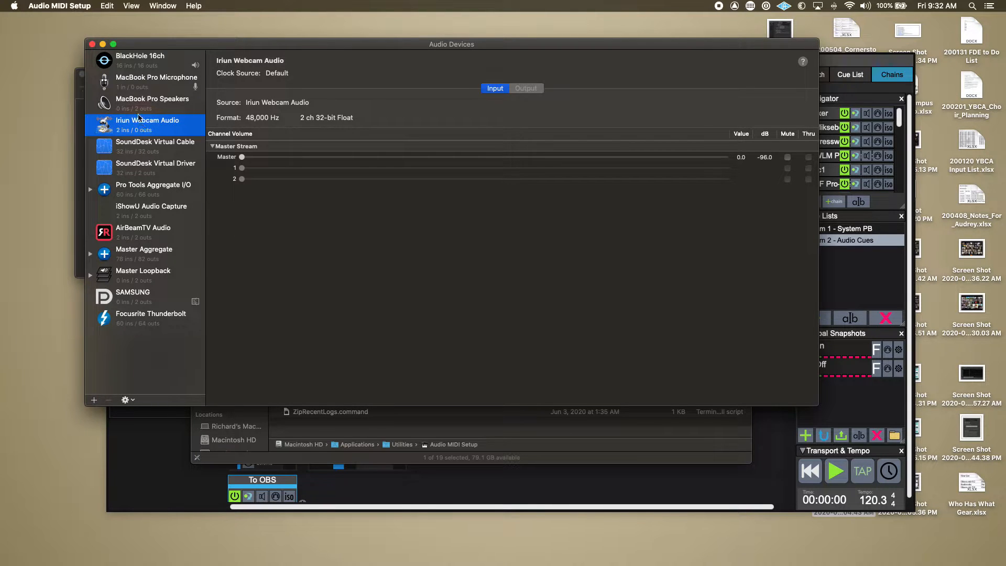
click(155, 148)
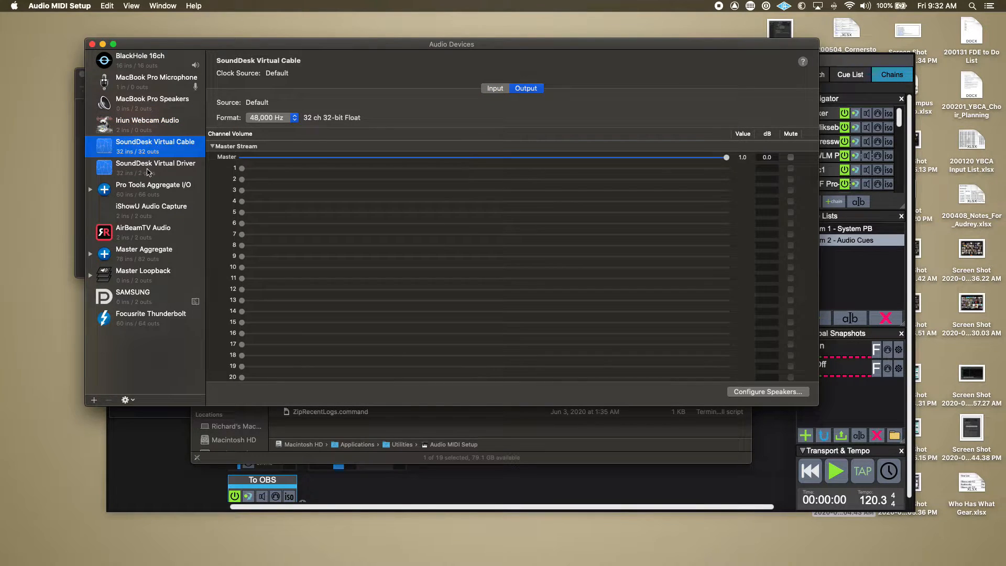
click(147, 166)
click(143, 147)
click(147, 170)
click(146, 192)
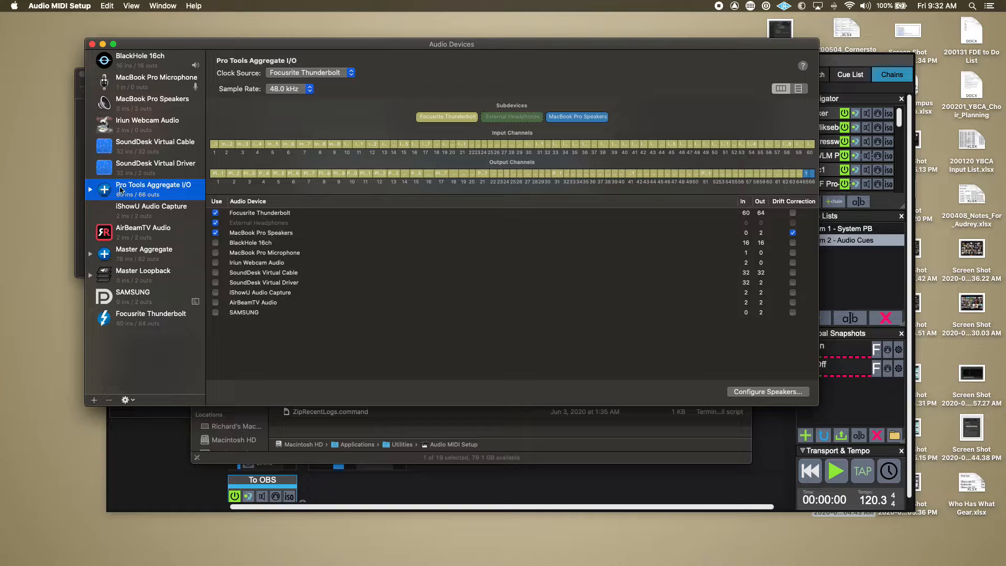
click(148, 212)
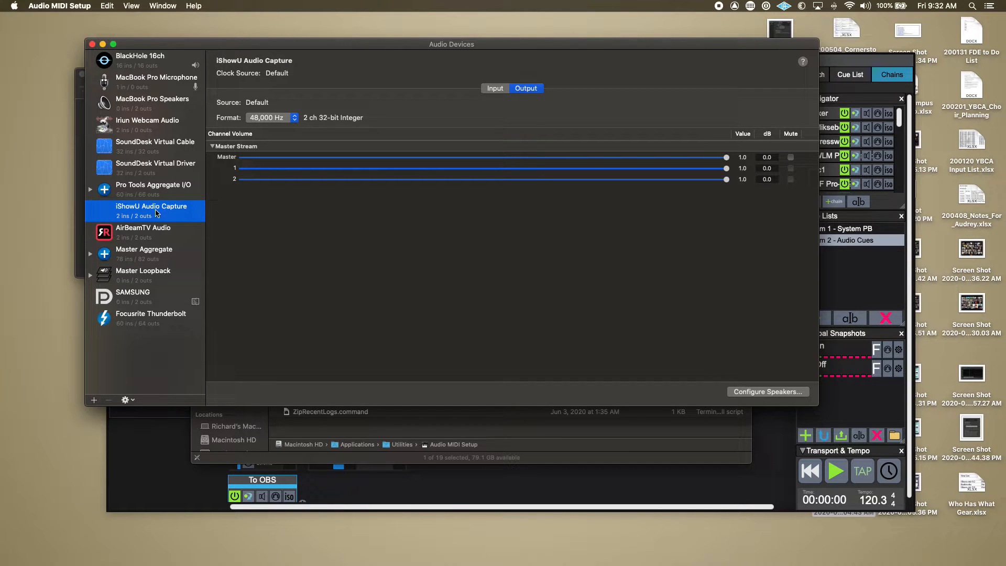
Compare the output channels of BlackHole 16ch with those of iShowU Audio Capture.
click(145, 63)
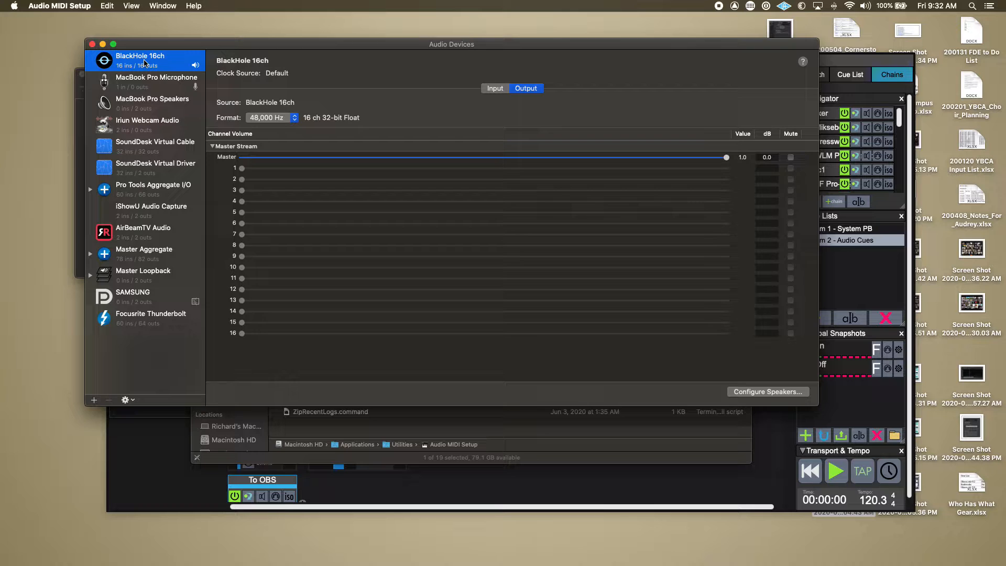
click(149, 197)
click(148, 212)
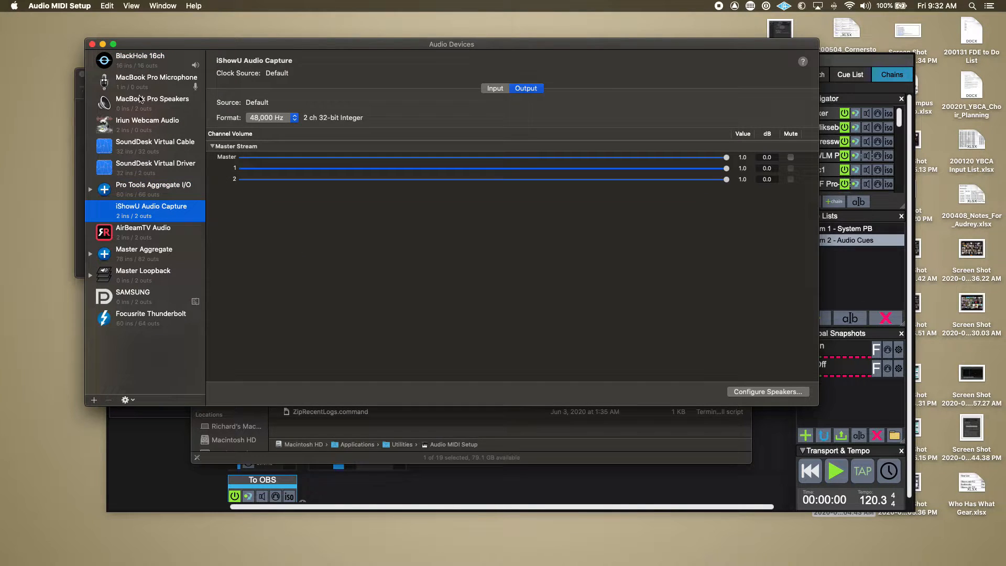
click(136, 59)
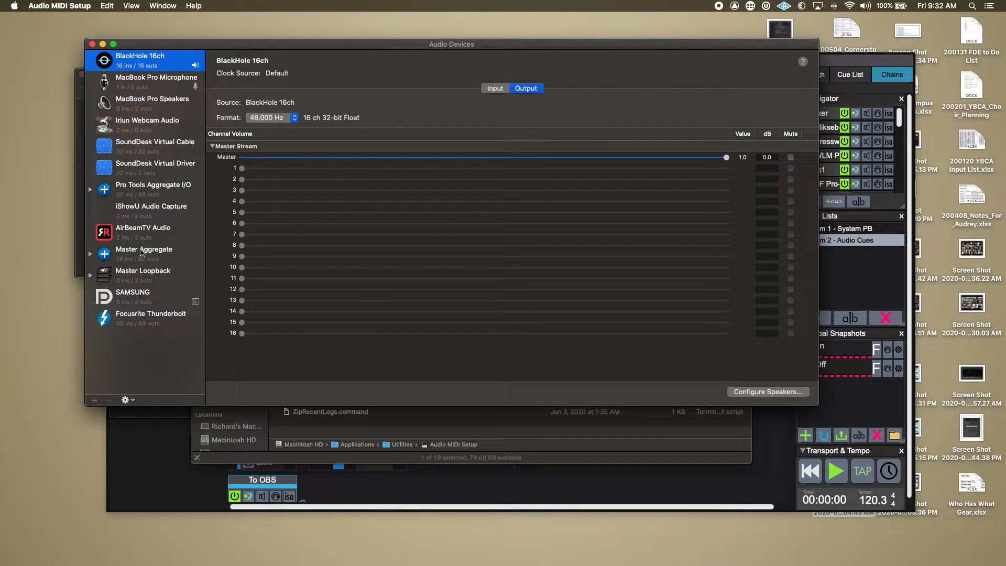
Switch to LiveProfessor 2 and examine the available hardware inputs for the Live Click - BH7 chain without changing its assignment.
click(164, 464)
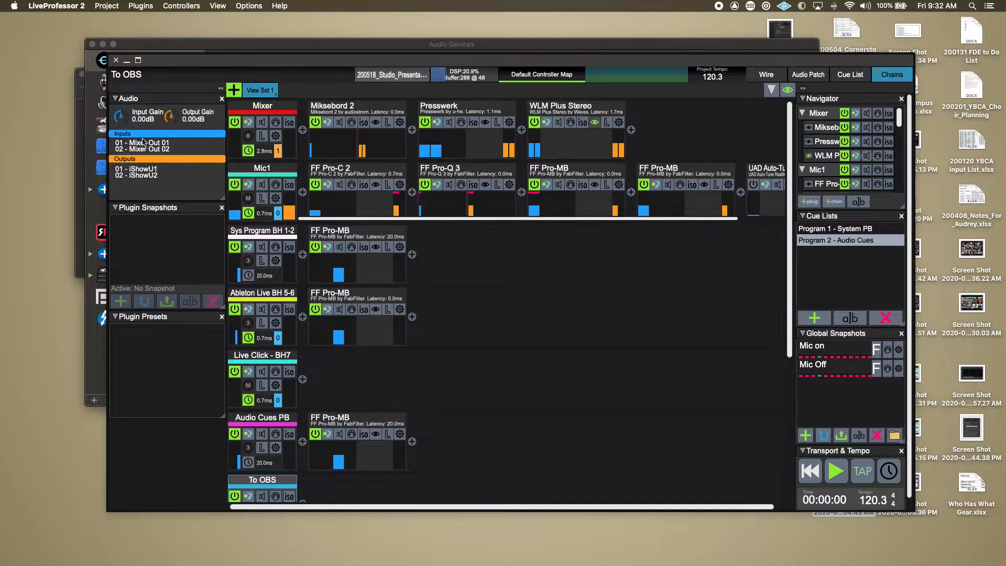
scroll(289, 371, down, 3)
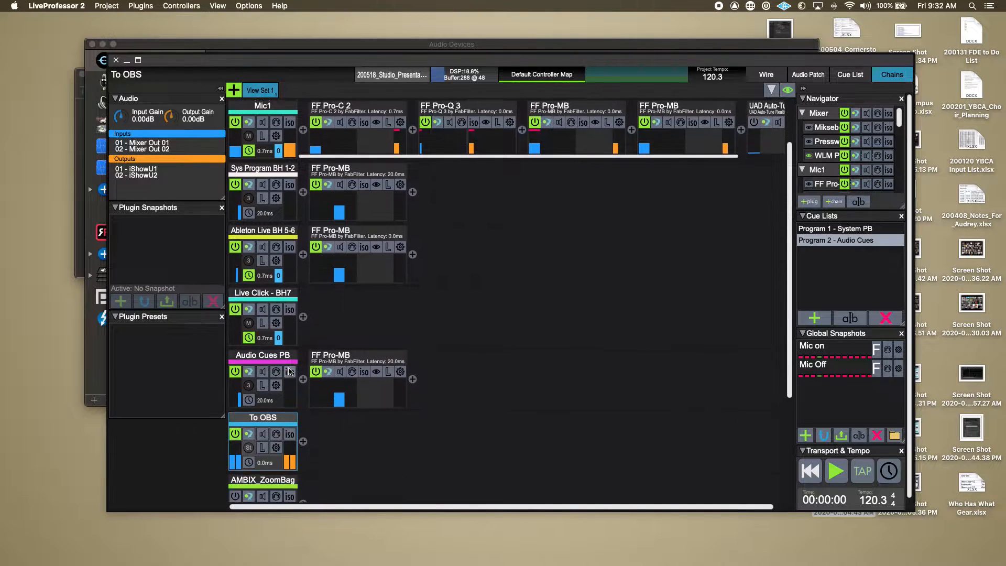
click(258, 291)
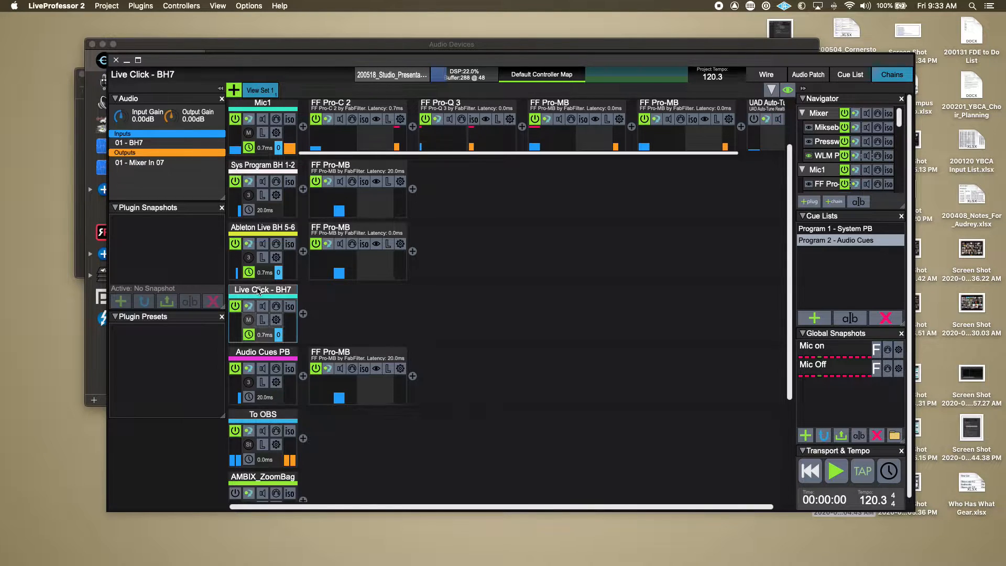
click(132, 143)
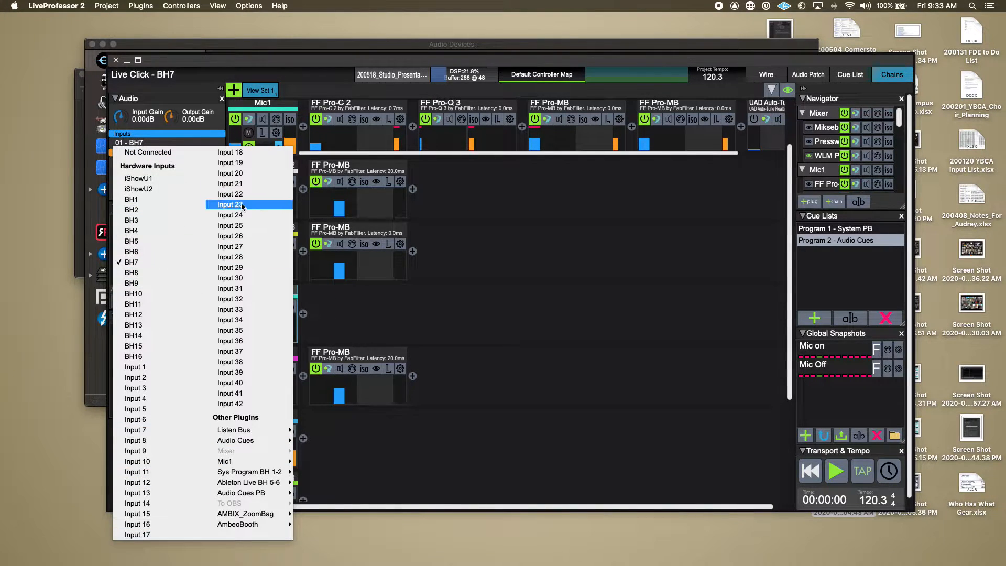
click(362, 233)
Return to Audio MIDI Setup and compare the Master Aggregate configuration with the Focusrite Thunderbolt device.
key(super+Tab)
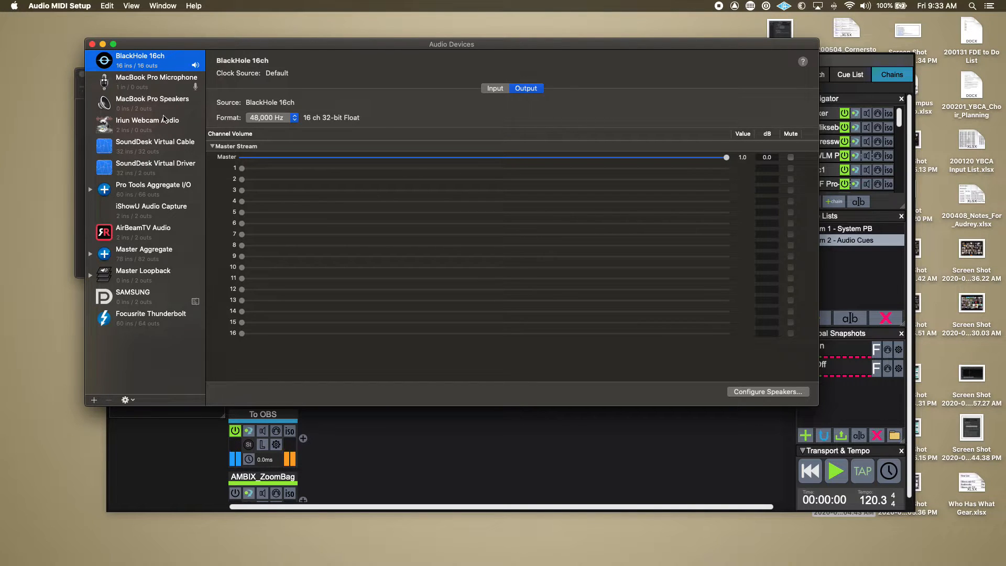
click(150, 261)
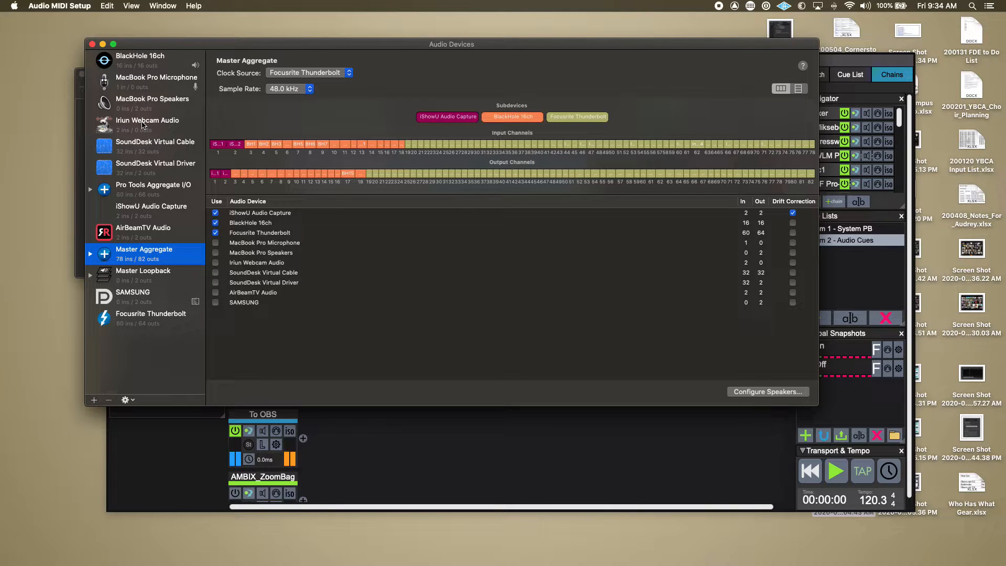
click(121, 317)
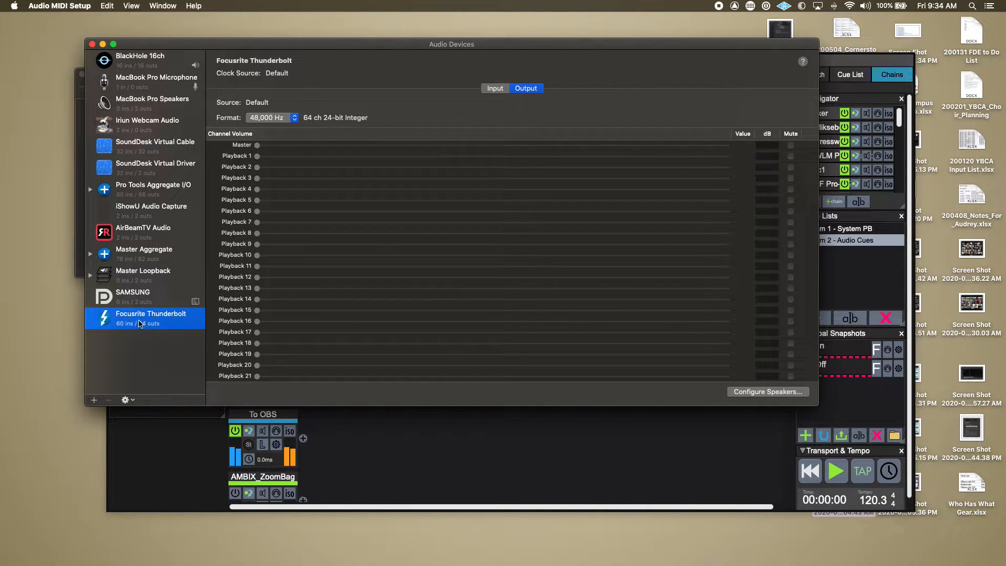
click(129, 252)
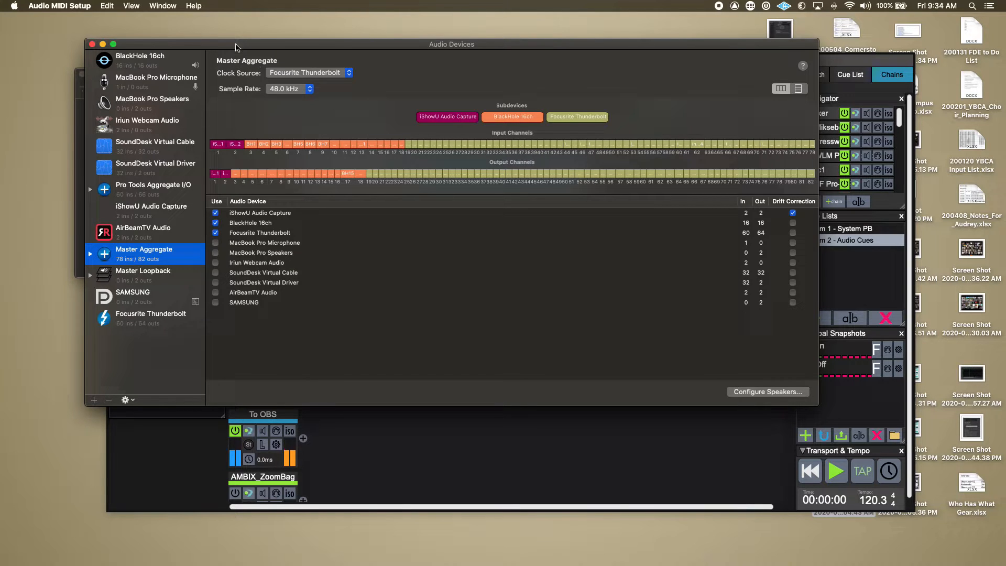
drag(236, 48, 236, 42)
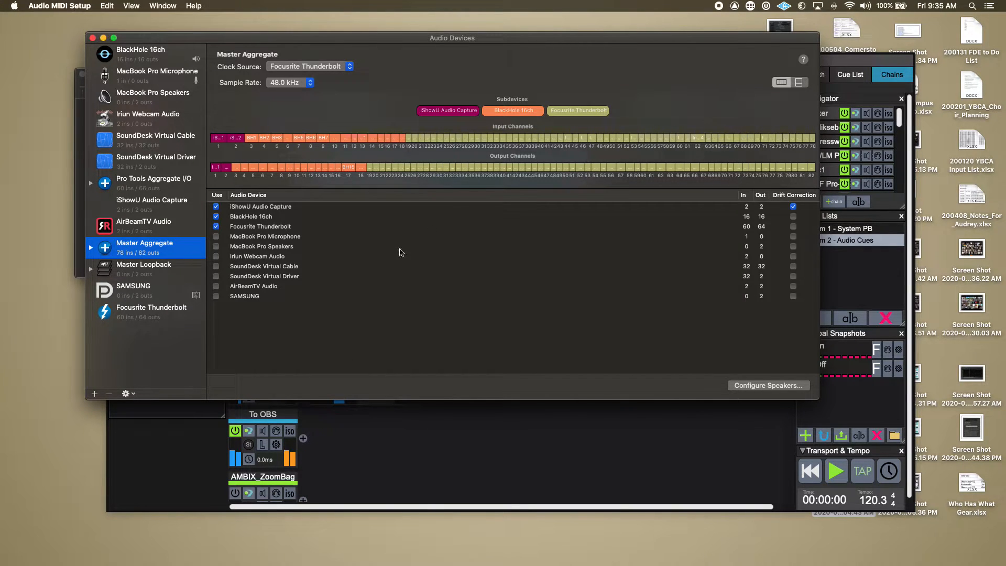
click(94, 395)
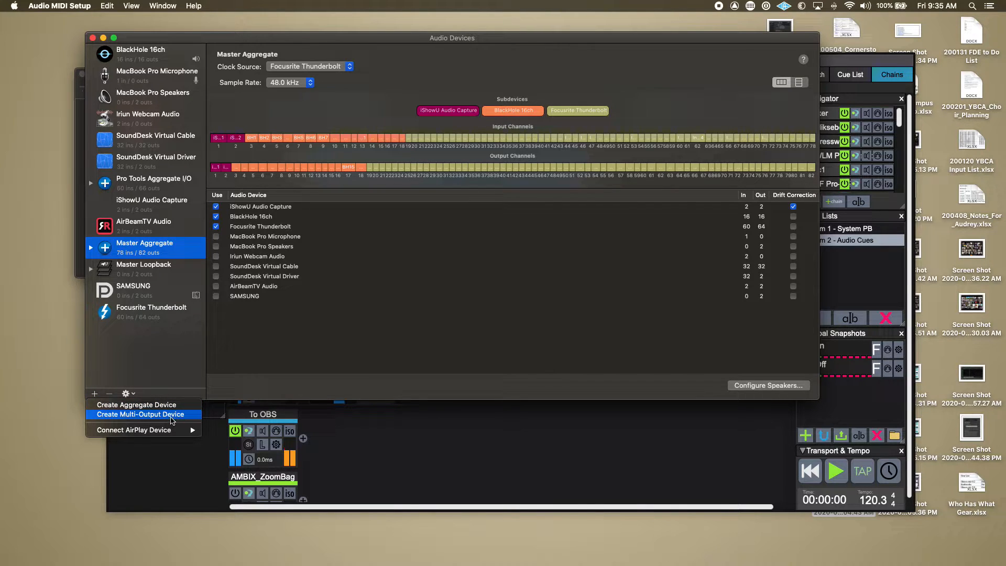
click(178, 418)
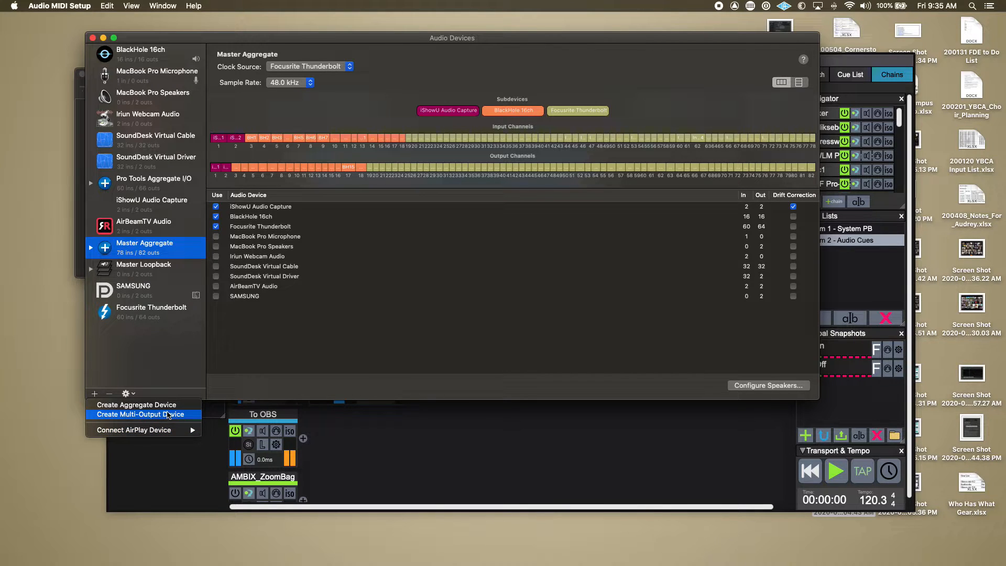
click(129, 247)
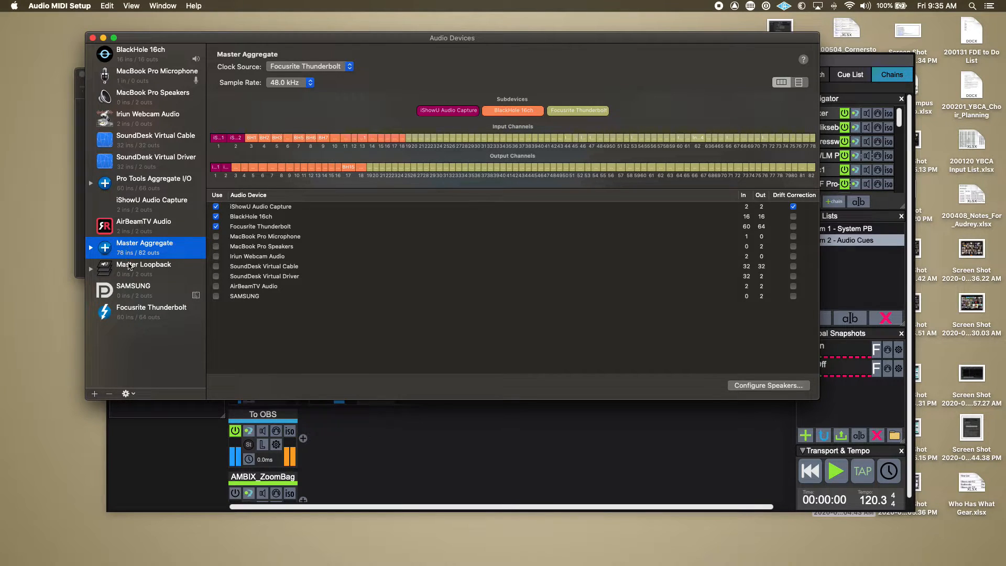
Create a new aggregate device and name it "Demo Aggregate".
click(92, 393)
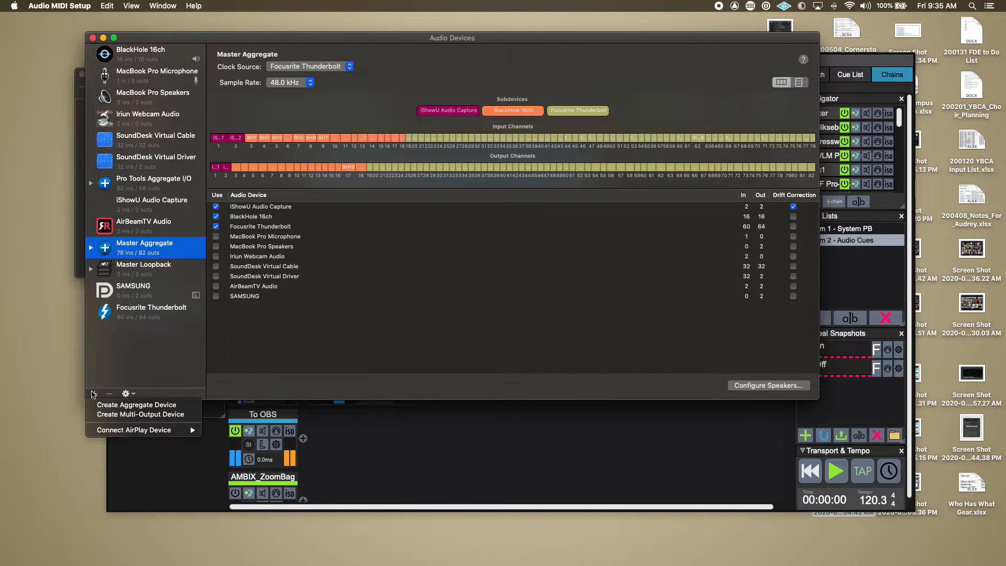
click(115, 407)
click(135, 327)
double_click(136, 328)
drag(136, 327, 153, 330)
text(Demo Aggregate)
key(Return)
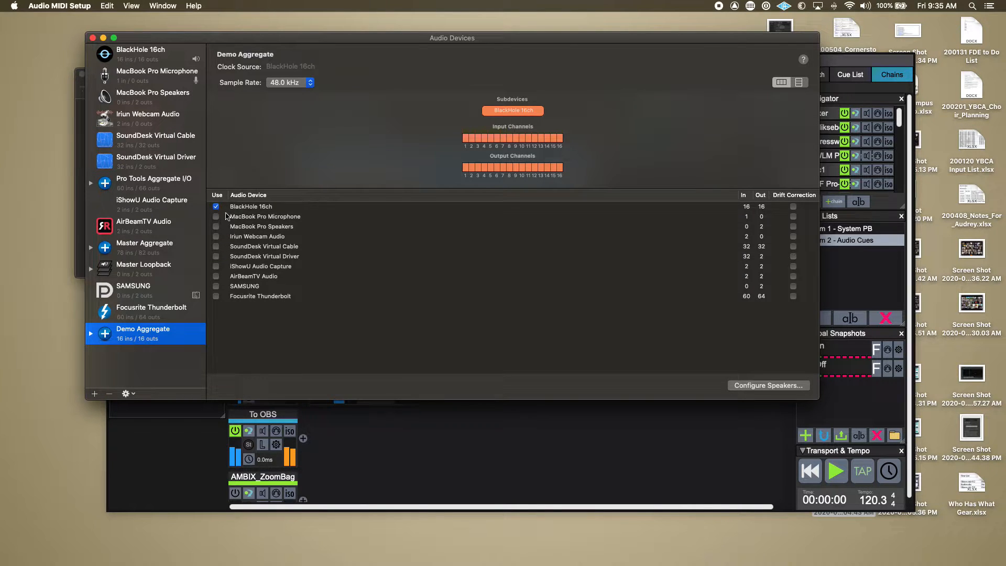
Add iShowU Audio Capture, Focusrite Thunderbolt and SAMSUNG as subdevices of Demo Aggregate.
click(215, 266)
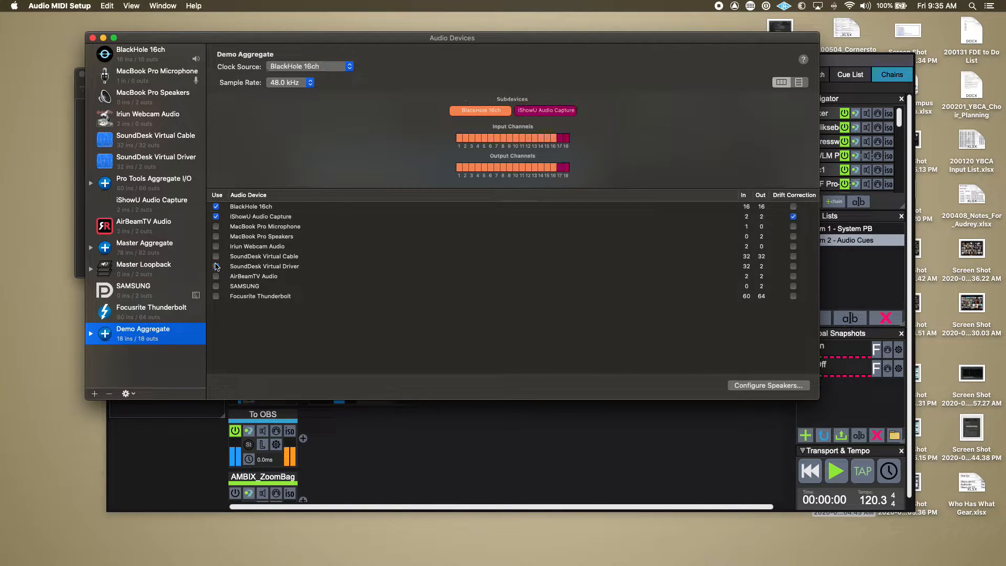
click(215, 296)
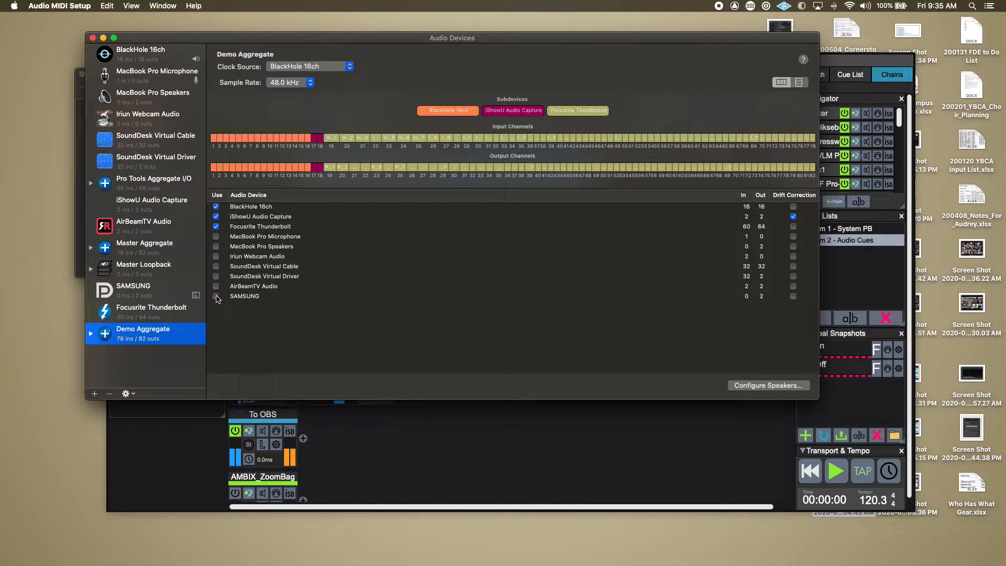
click(215, 296)
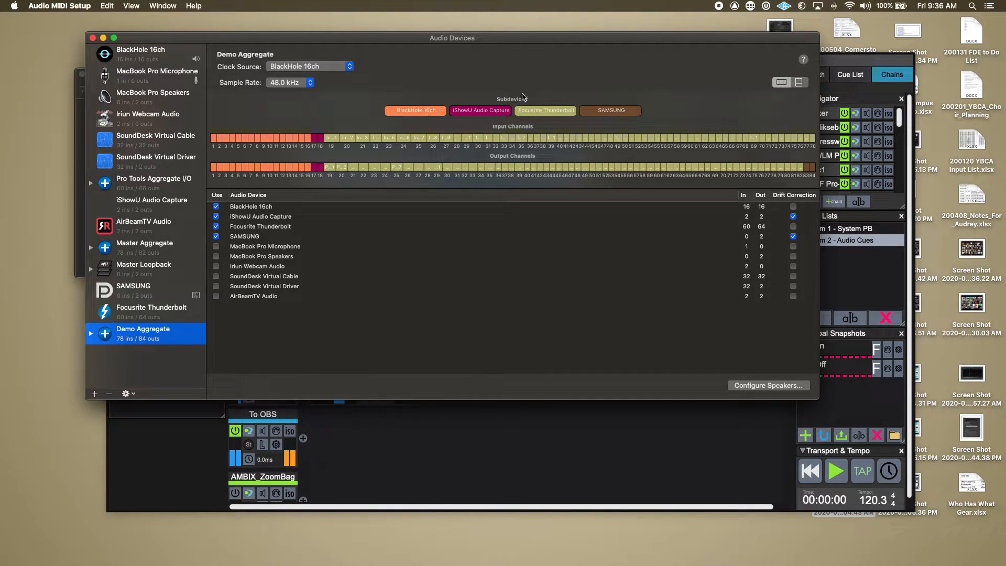
Highlight each Demo Aggregate subdevice in turn to examine which input and output channels it occupies.
mouse_move(425, 111)
mouse_down()
mouse_move(650, 113)
mouse_move(388, 113)
mouse_move(419, 116)
mouse_up()
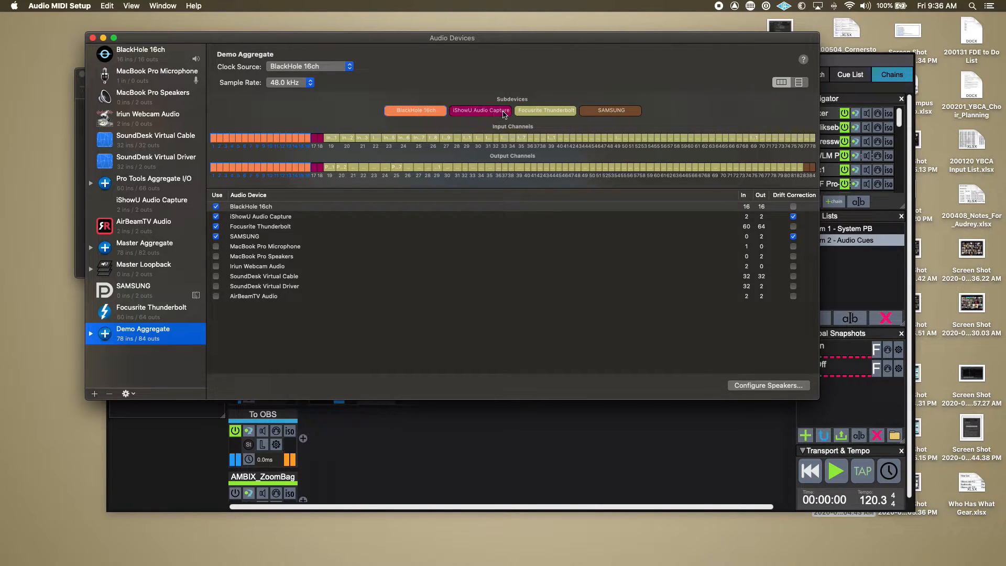
click(477, 112)
click(552, 112)
click(478, 112)
click(422, 112)
click(530, 113)
click(591, 113)
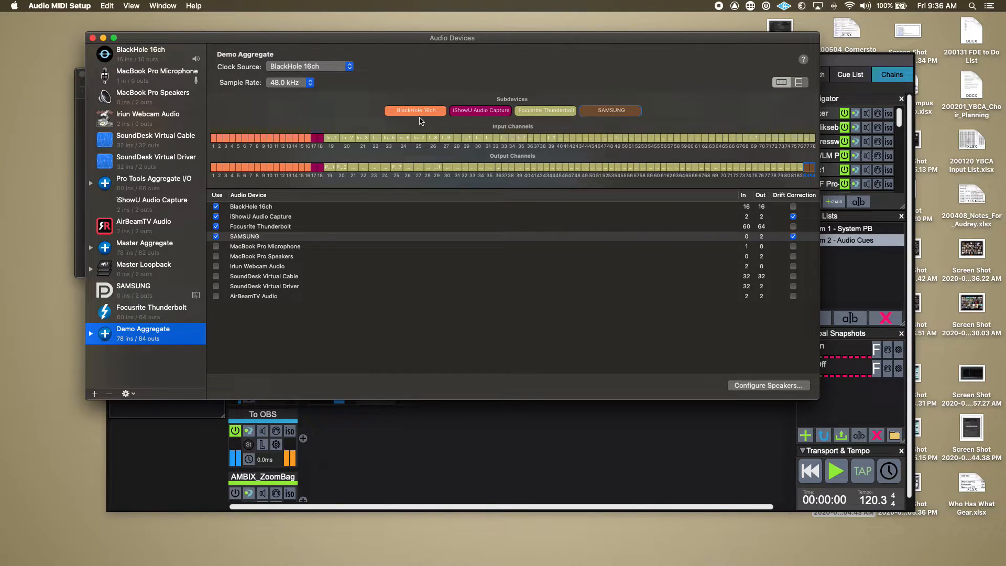
Place iShowU Audio Capture before BlackHole 16ch in Demo Aggregate and set the clock source to Focusrite Thunderbolt.
drag(479, 111, 387, 121)
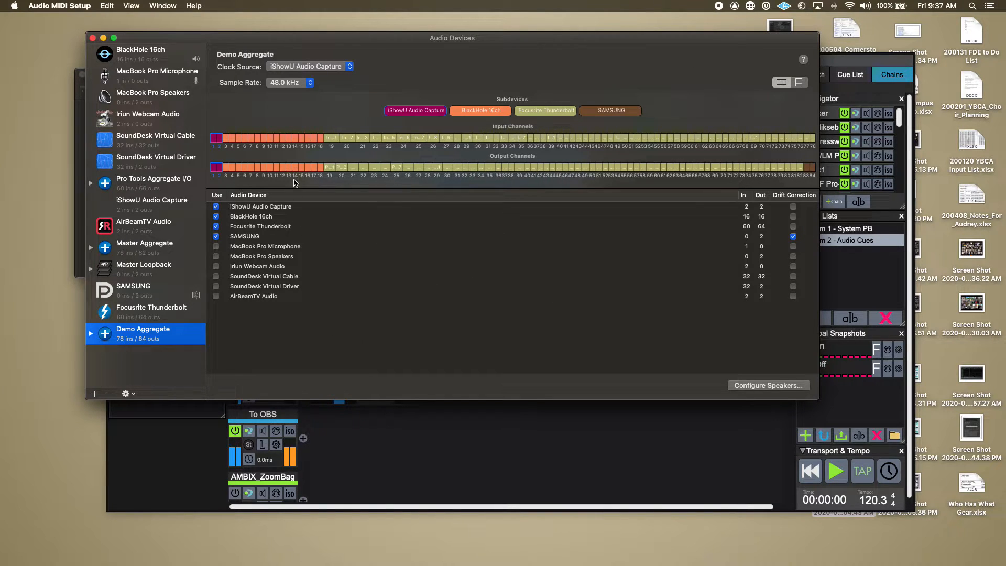
click(318, 67)
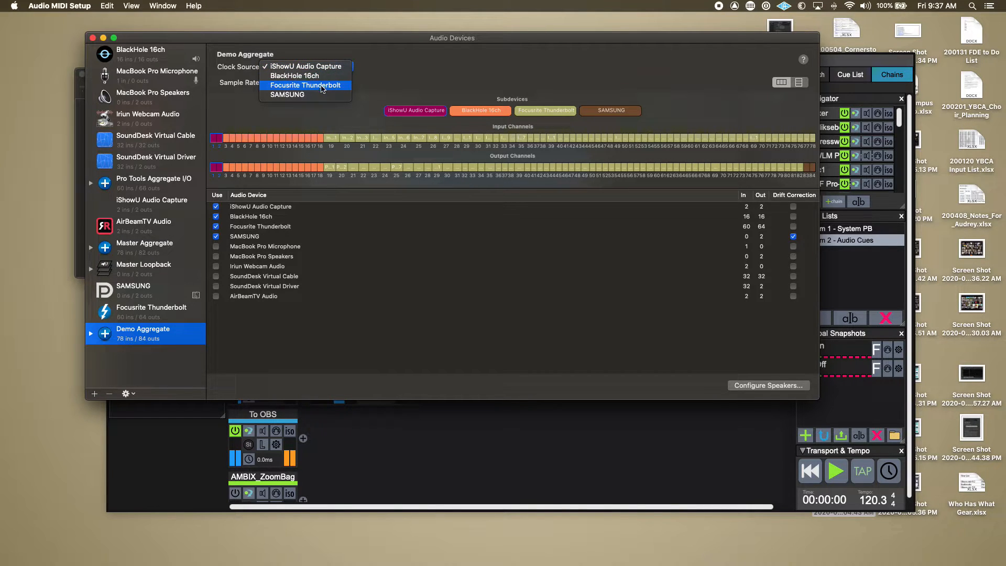
click(323, 85)
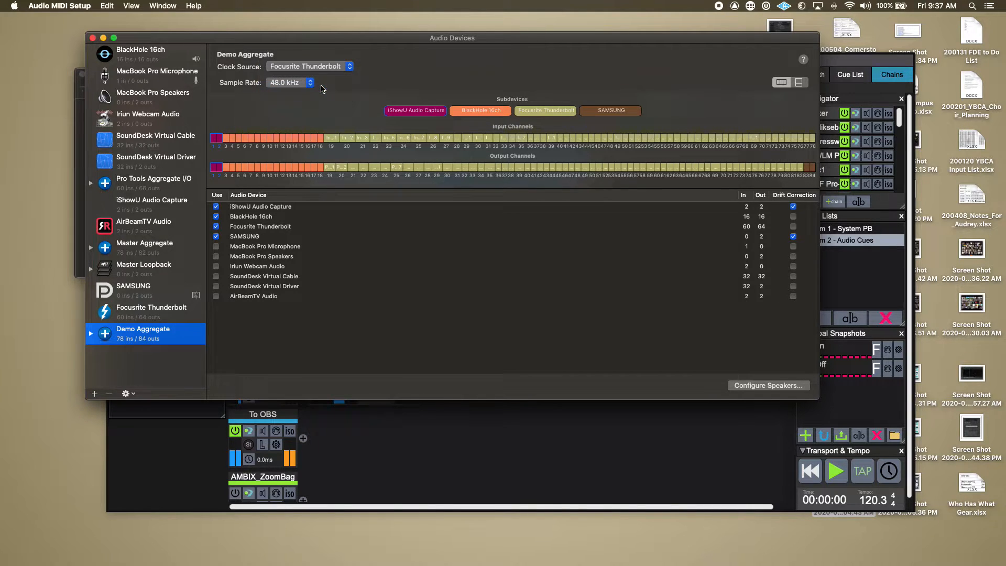
click(292, 68)
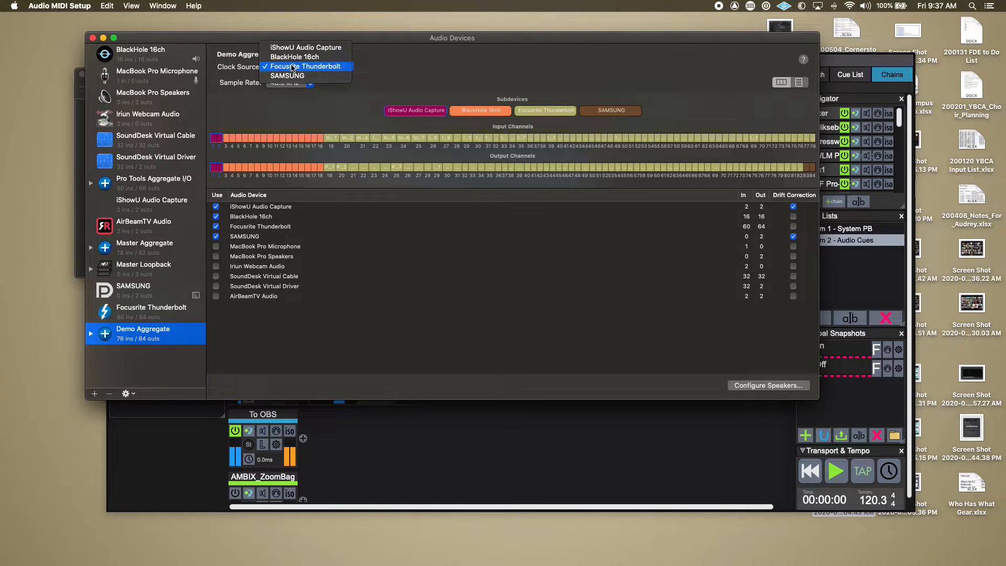
click(292, 66)
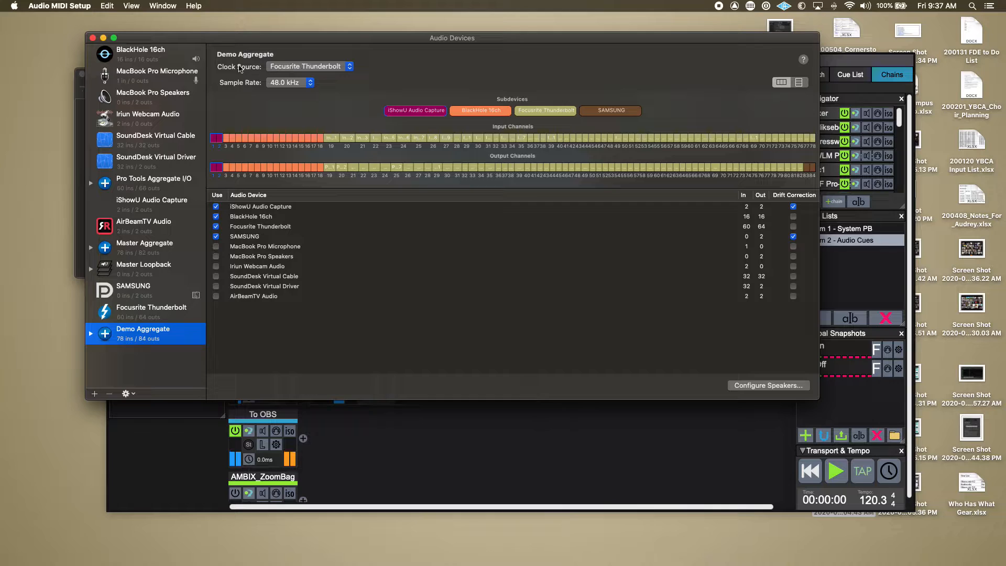
Review the sample rates offered for Demo Aggregate while keeping 48.0 kHz, and shift the Audio Devices window slightly.
click(304, 83)
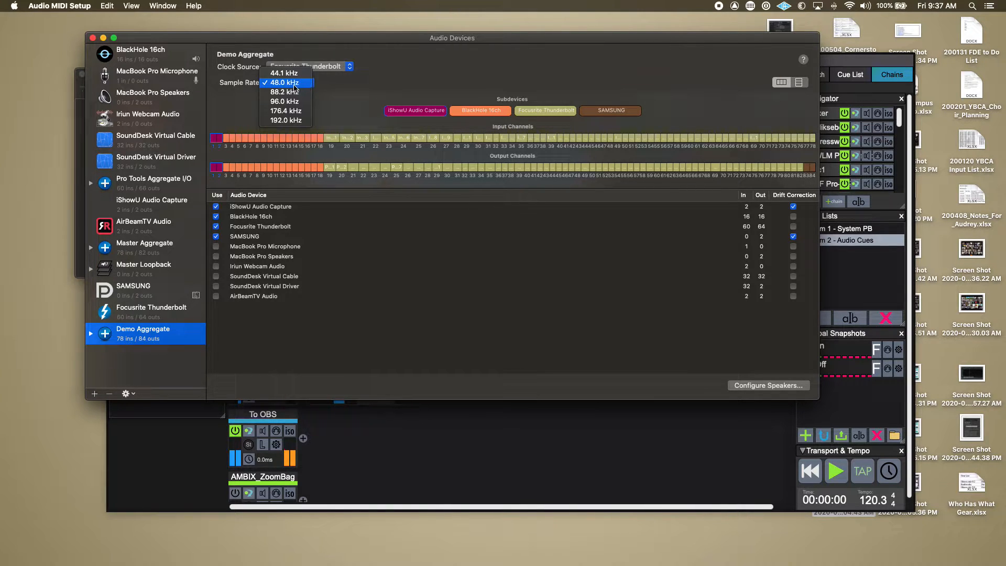
click(335, 86)
click(288, 83)
click(244, 92)
click(274, 85)
click(249, 88)
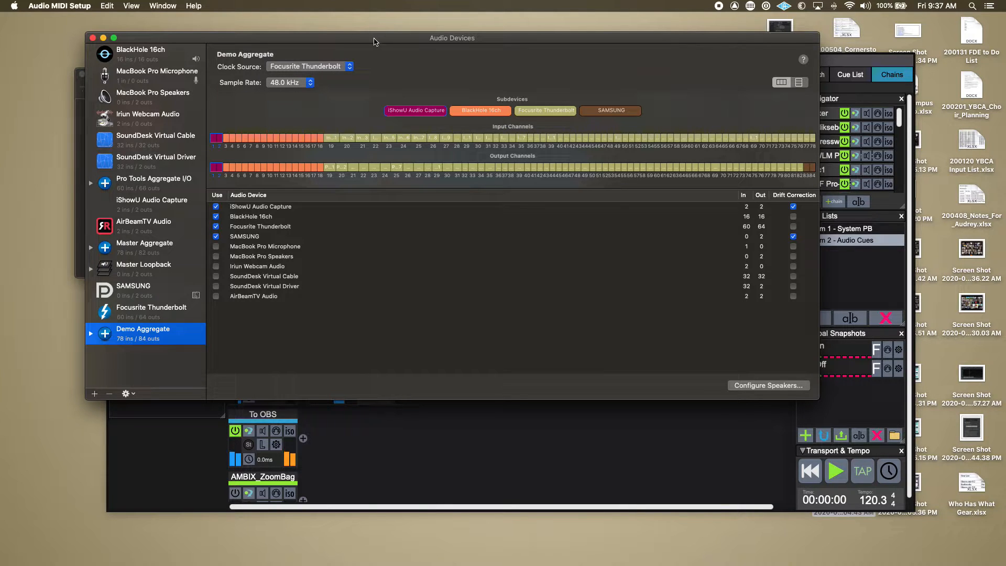
drag(376, 43, 354, 41)
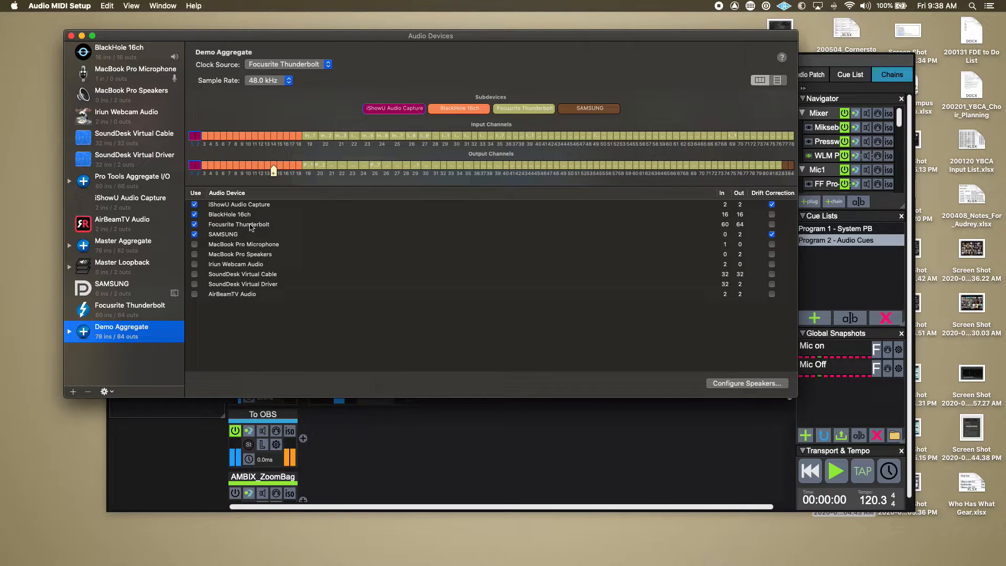
Compare the settings of Master Aggregate, Focusrite Thunderbolt and Demo Aggregate.
click(116, 252)
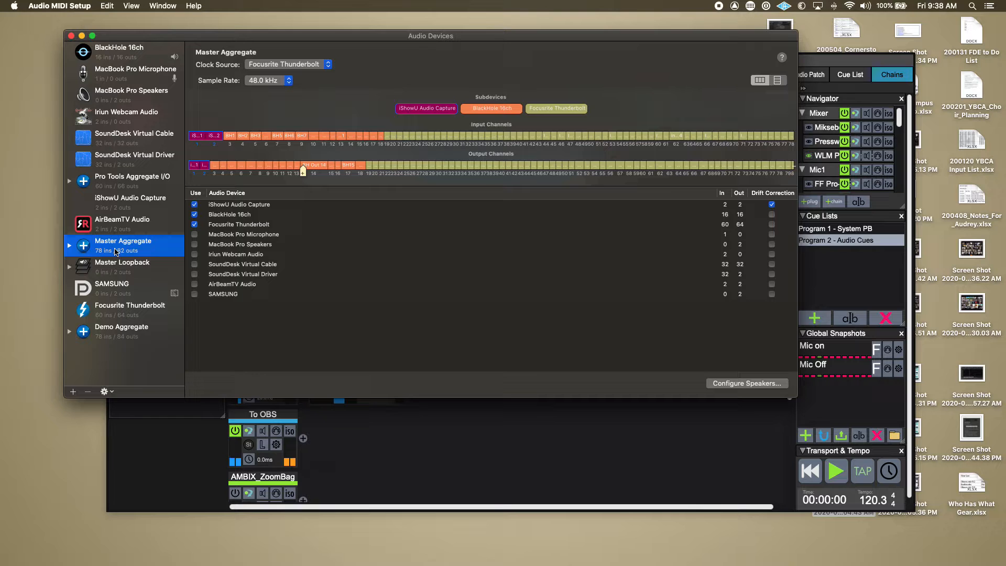
click(116, 311)
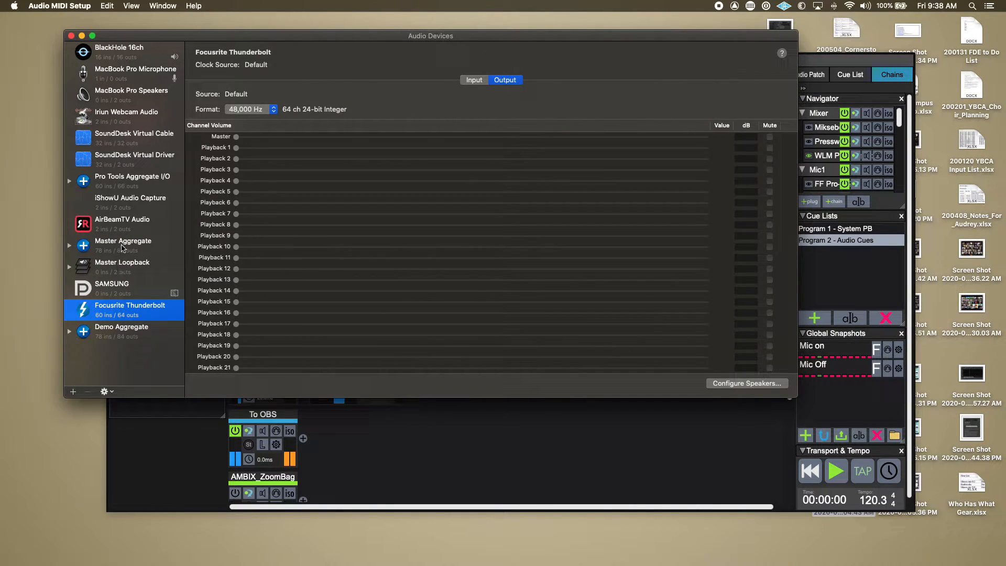
click(126, 333)
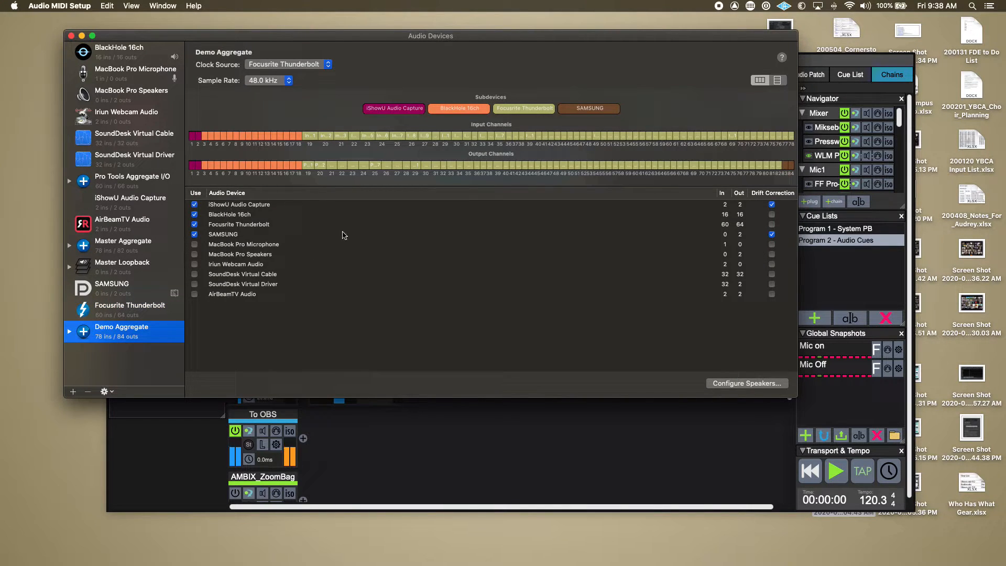
Switch Demo Aggregate's clock source to iShowU Audio Capture and back to Focusrite Thunderbolt.
click(274, 66)
click(283, 46)
click(299, 65)
click(299, 83)
Switch to LiveProfessor 2 and open Audio & Midi Options to examine the audio device settings.
click(429, 443)
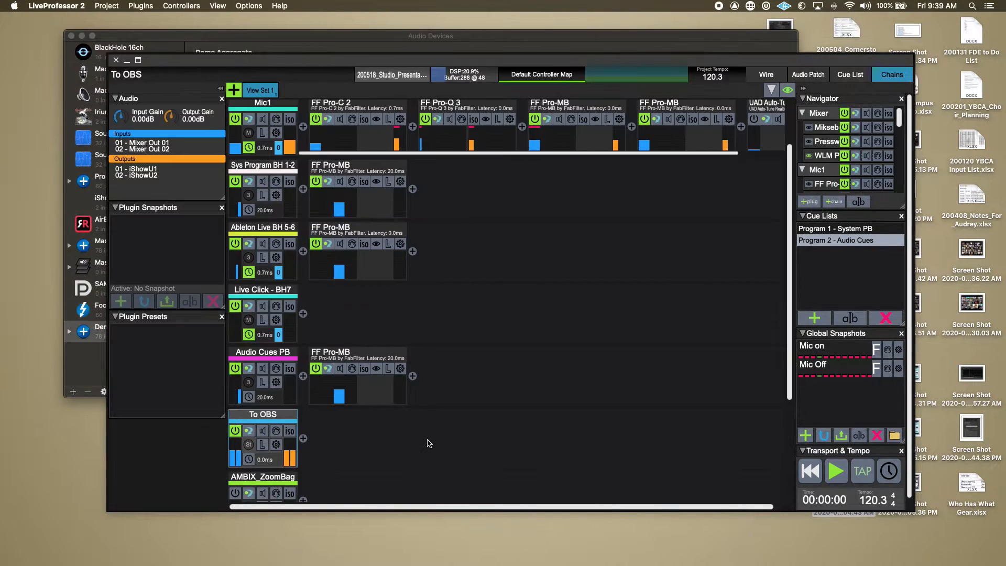
click(249, 5)
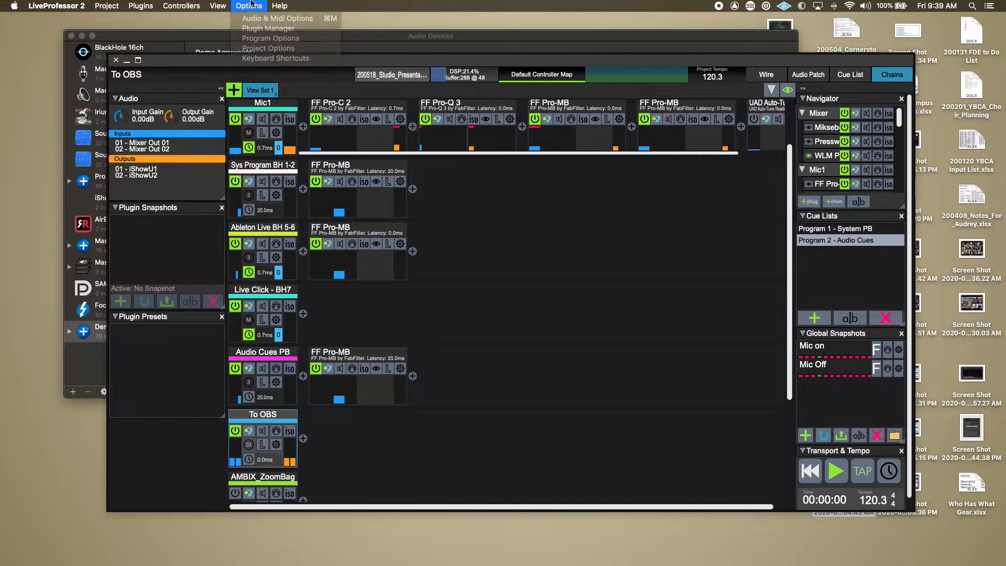
click(293, 57)
click(218, 6)
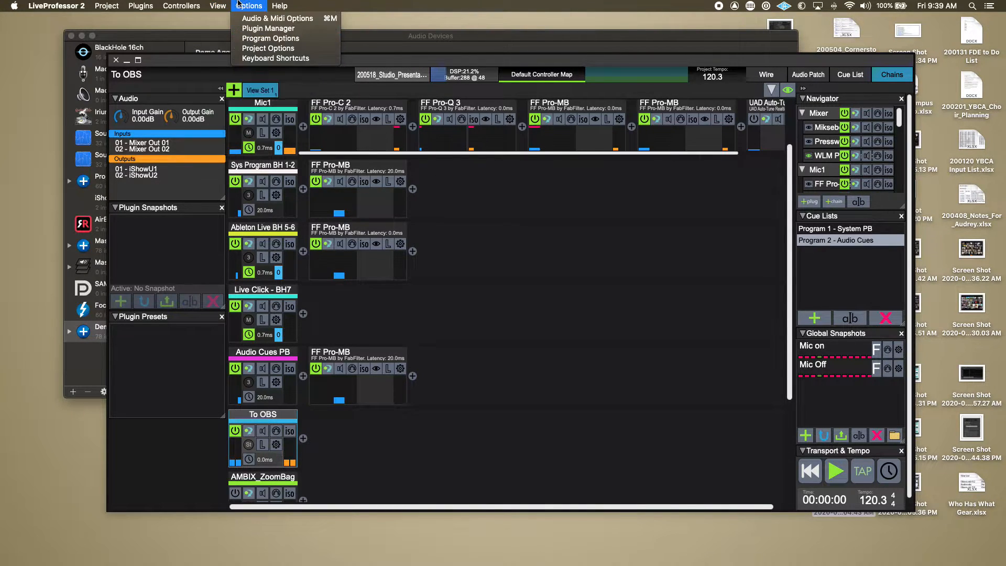
click(245, 18)
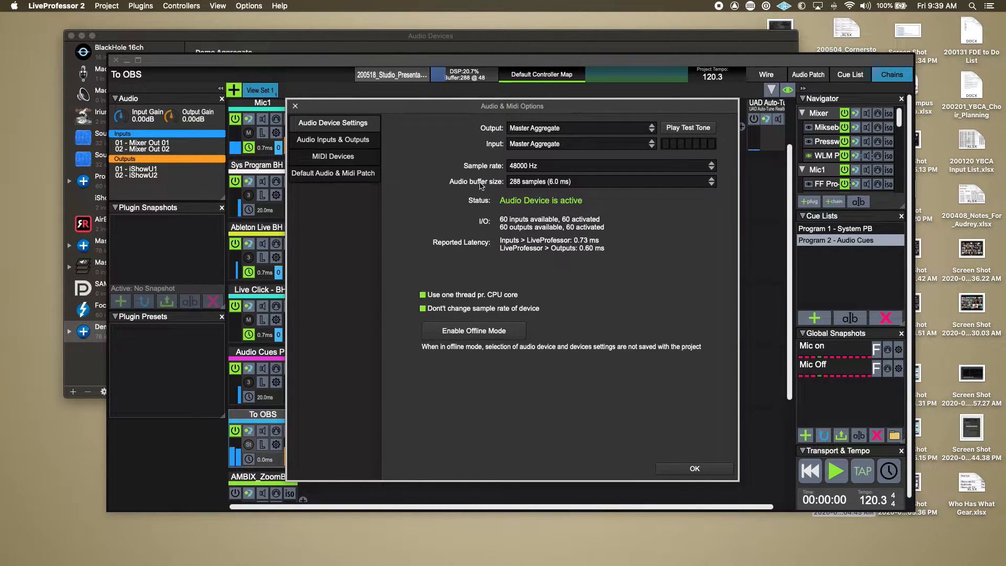
Review the audio buffer sizes offered for Master Aggregate while keeping 288 samples.
click(536, 184)
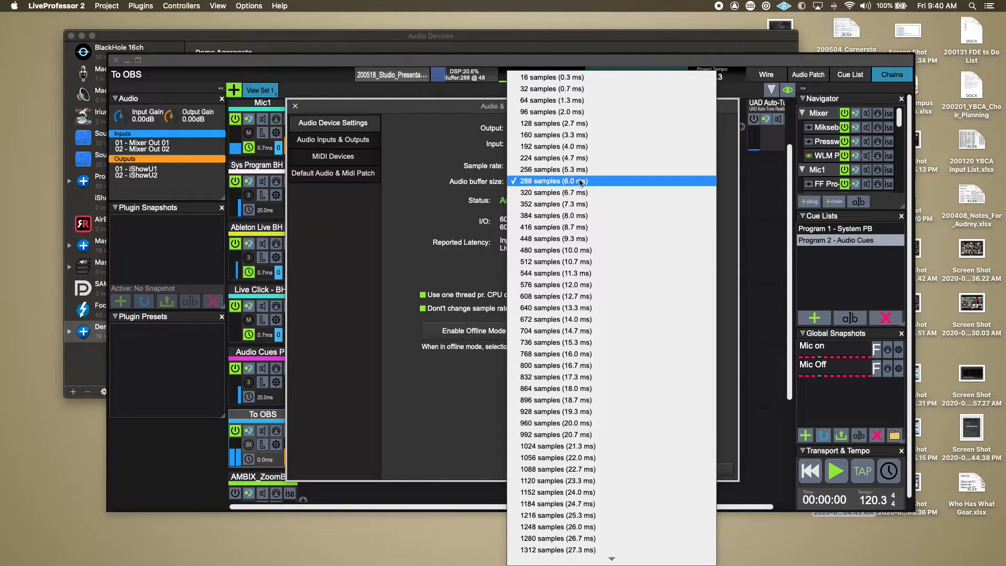
click(561, 266)
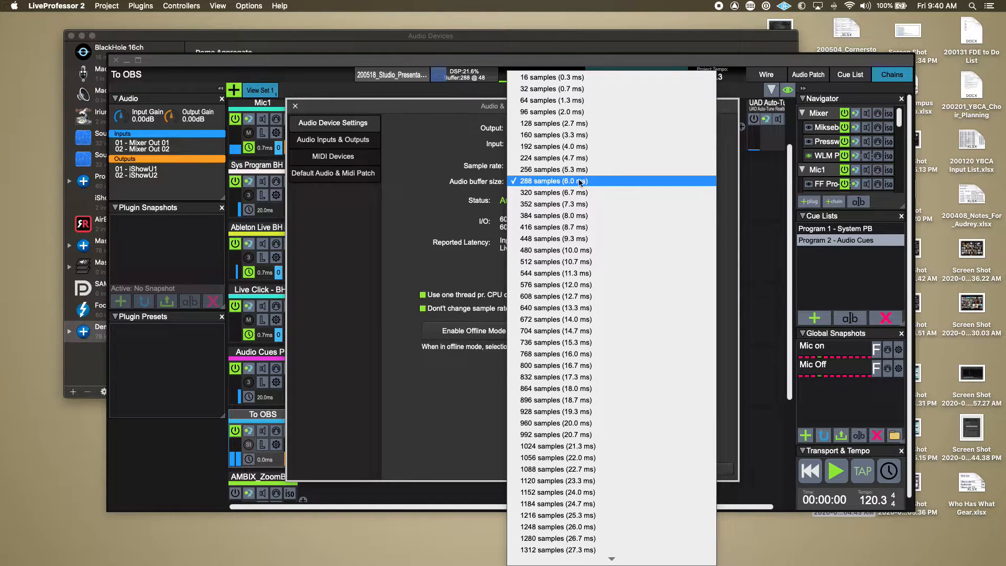
click(430, 206)
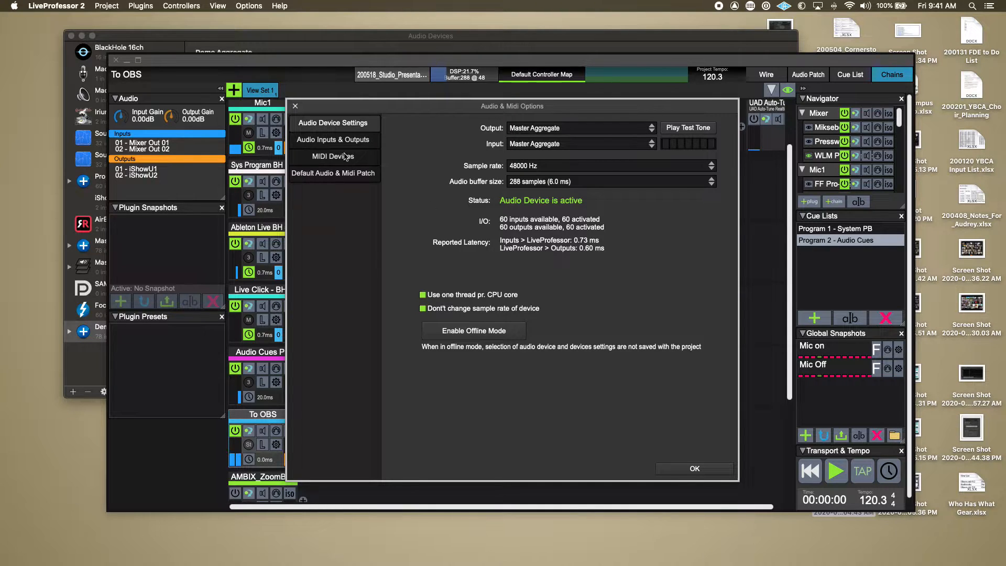
Examine the user and device labels of the enabled audio inputs and outputs in Audio & Midi Options.
click(344, 141)
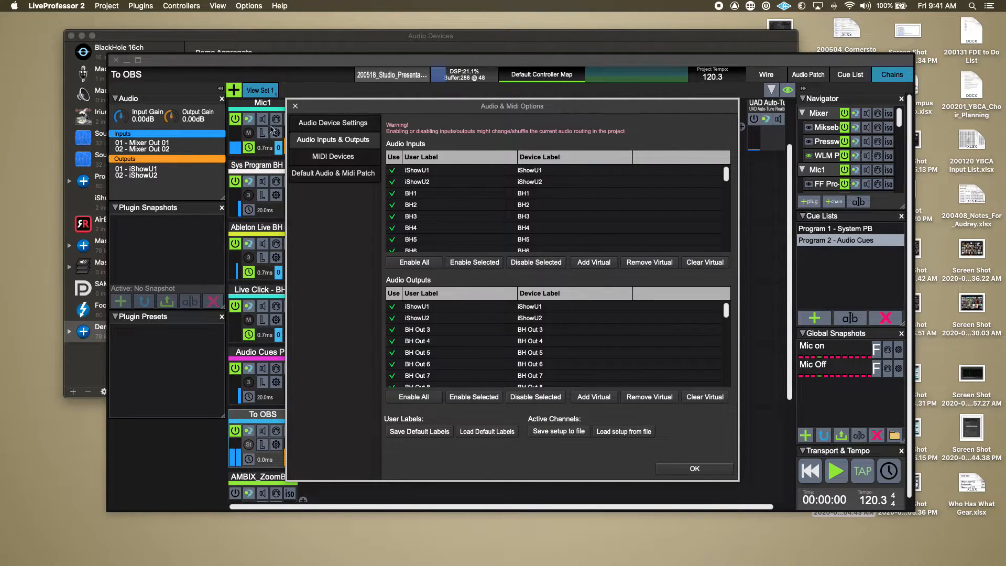
scroll(481, 212, down, 2)
scroll(481, 212, down, 20)
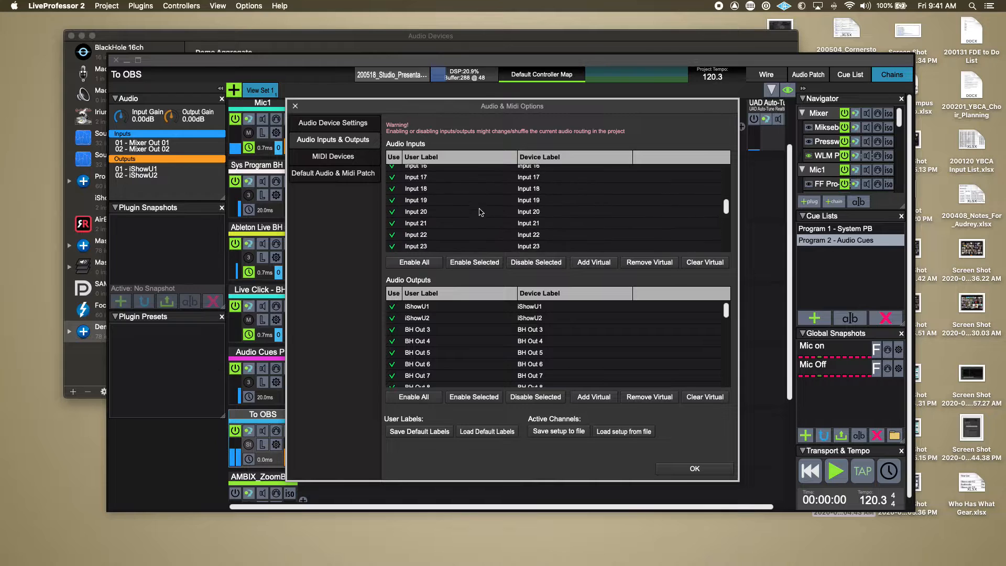
scroll(481, 213, up, 3)
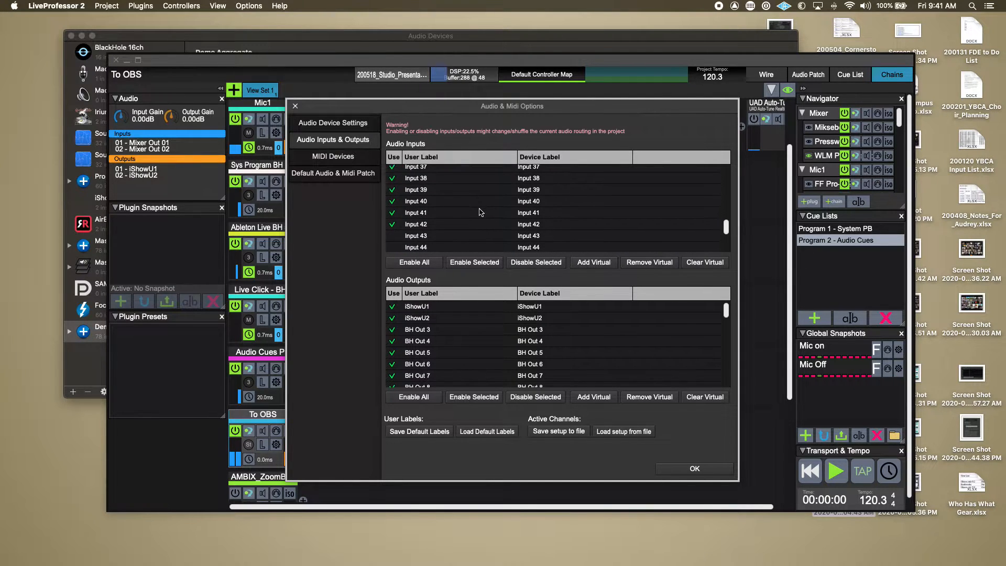
scroll(461, 348, down, 12)
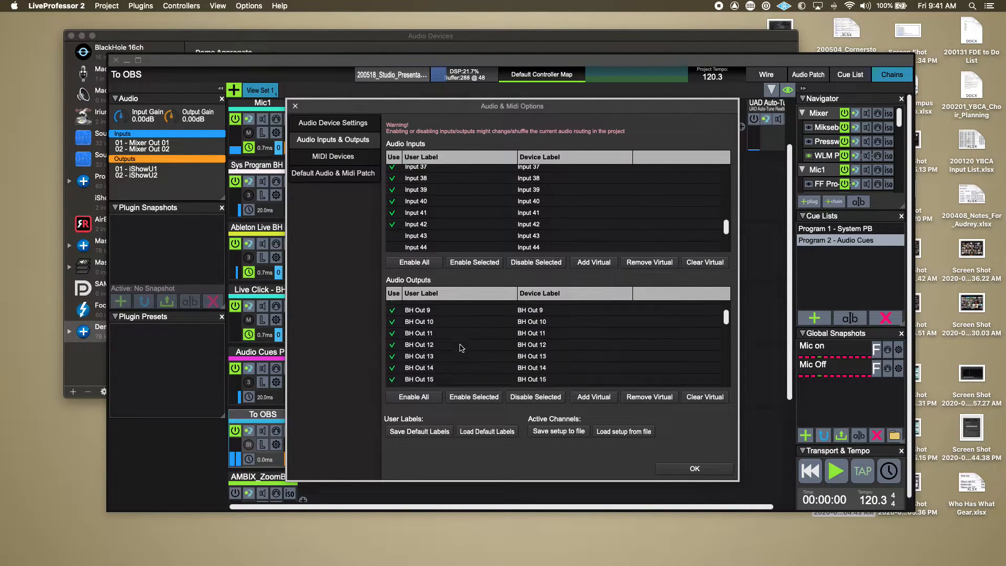
scroll(461, 348, up, 12)
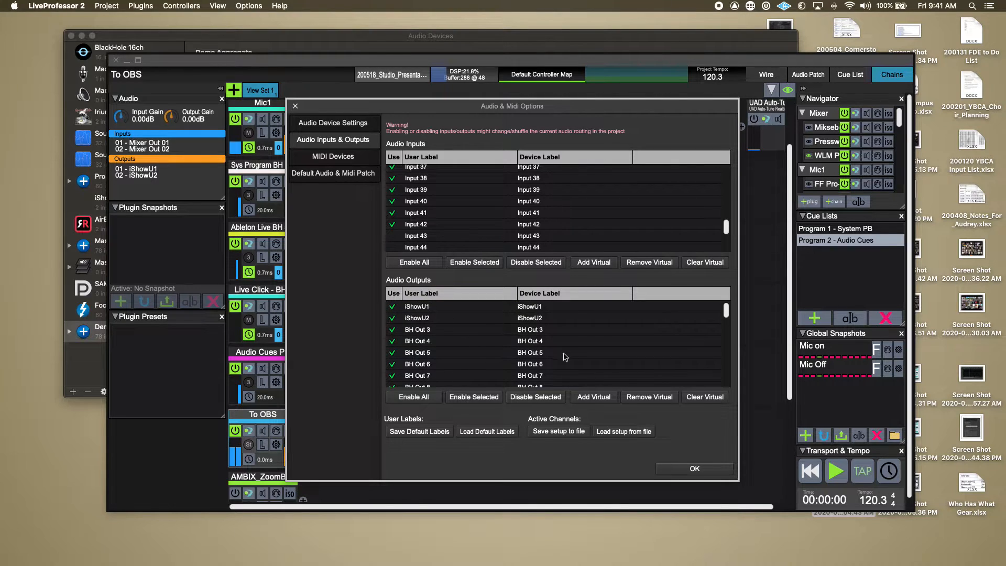
Switch to Audio MIDI Setup and rename Demo Aggregate's first input channel as "ishowU In1".
key(super+Tab)
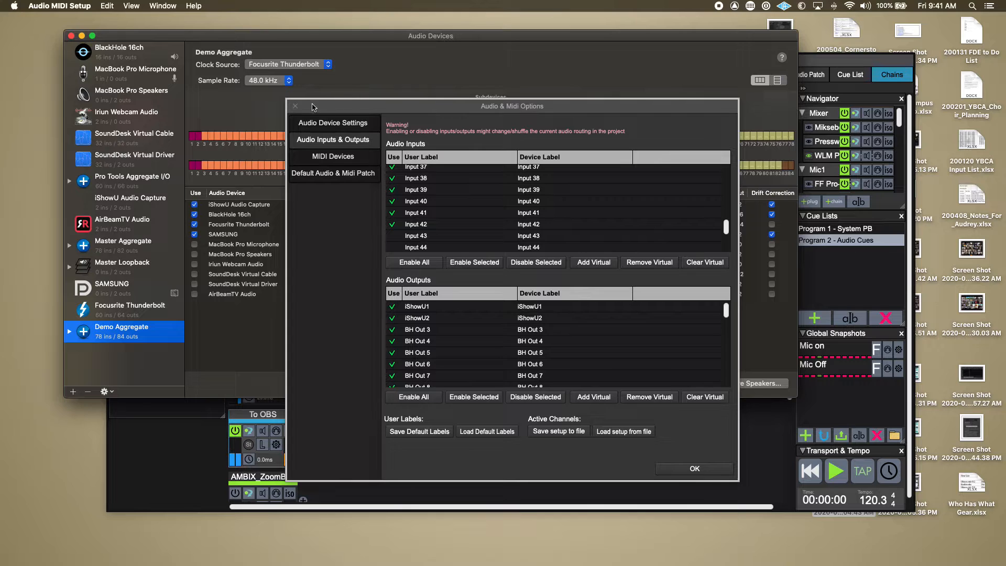
key(super+Tab)
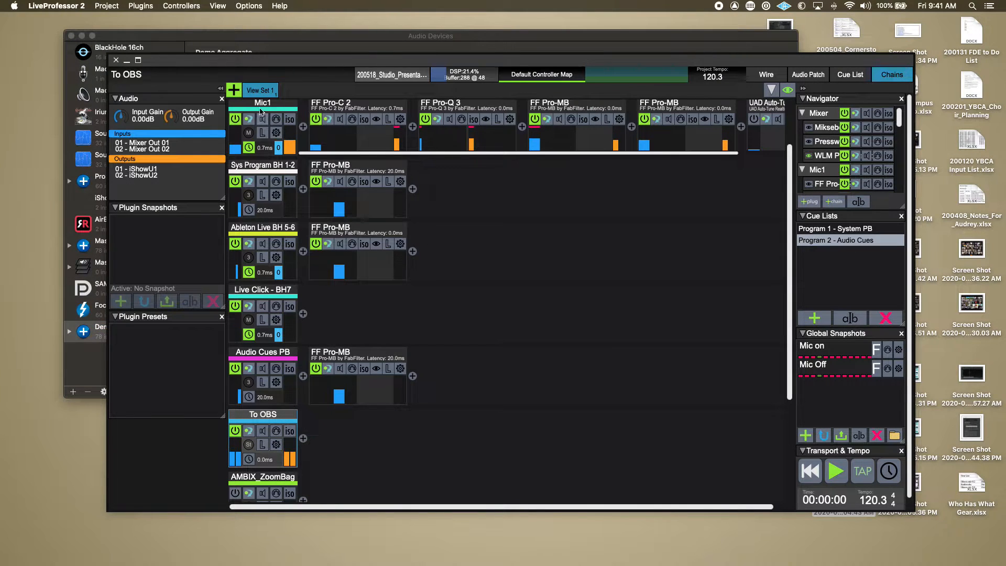
key(super+Tab)
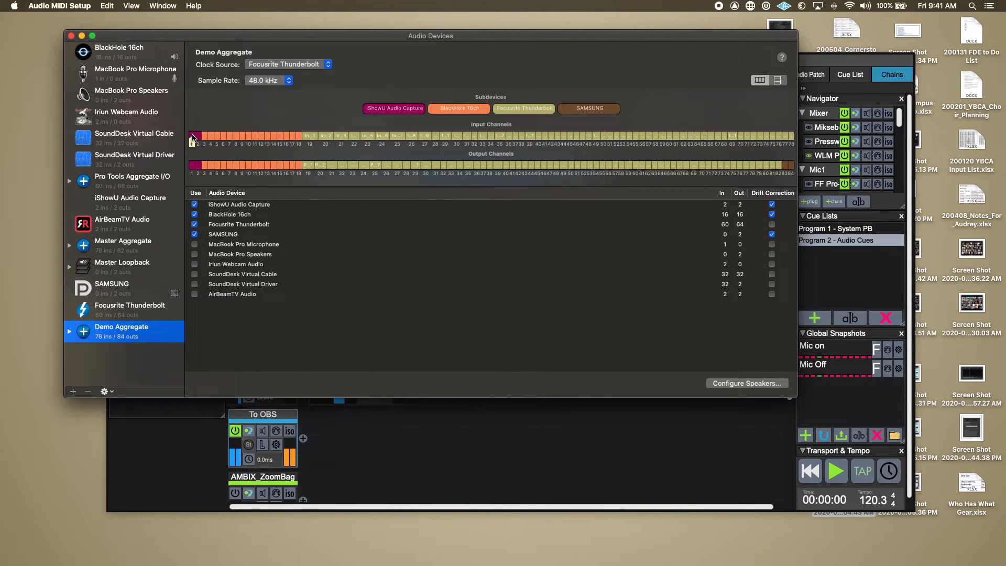
double_click(192, 139)
text(Thingy 1)
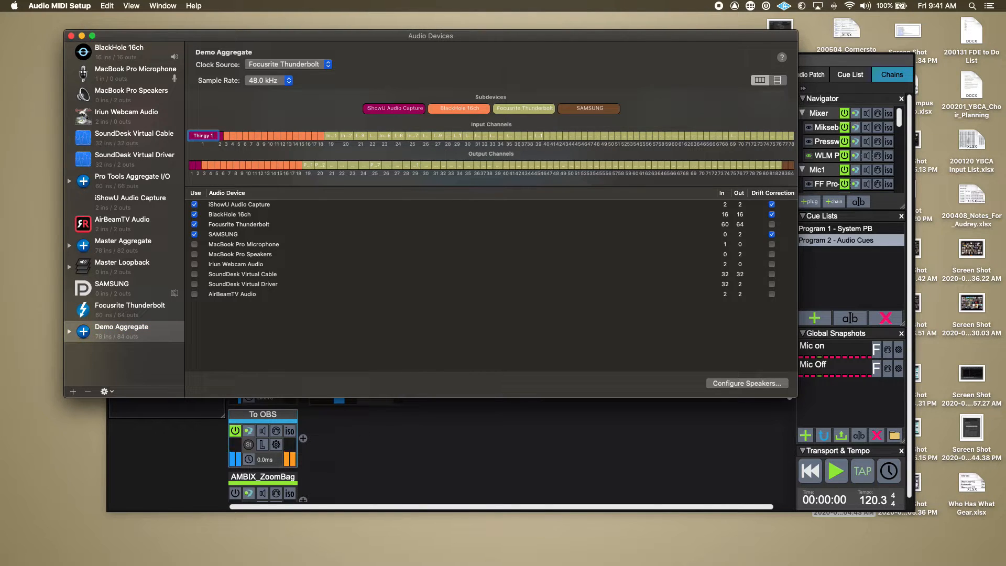
key(super+a)
text(ishowU In1)
key(Return)
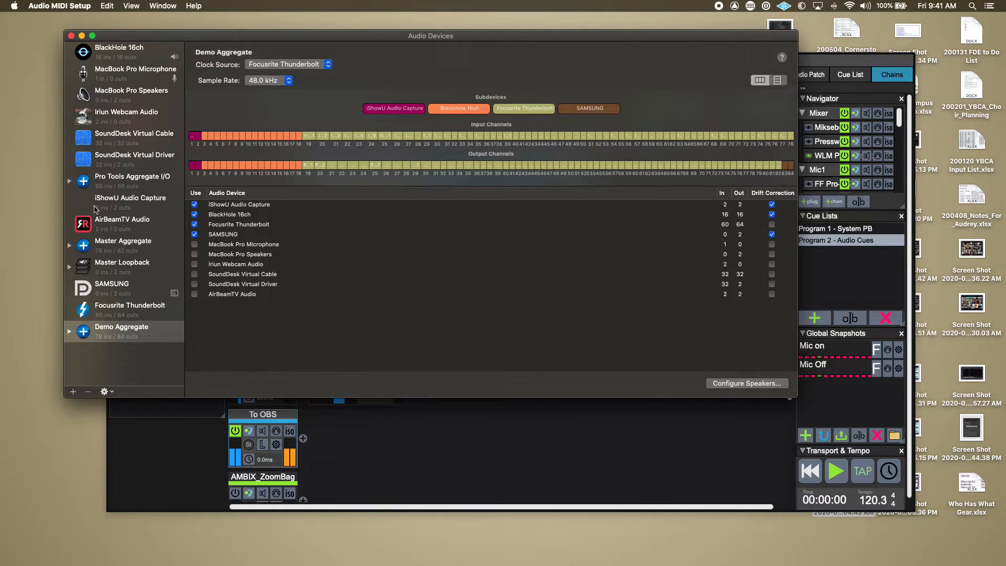
click(108, 251)
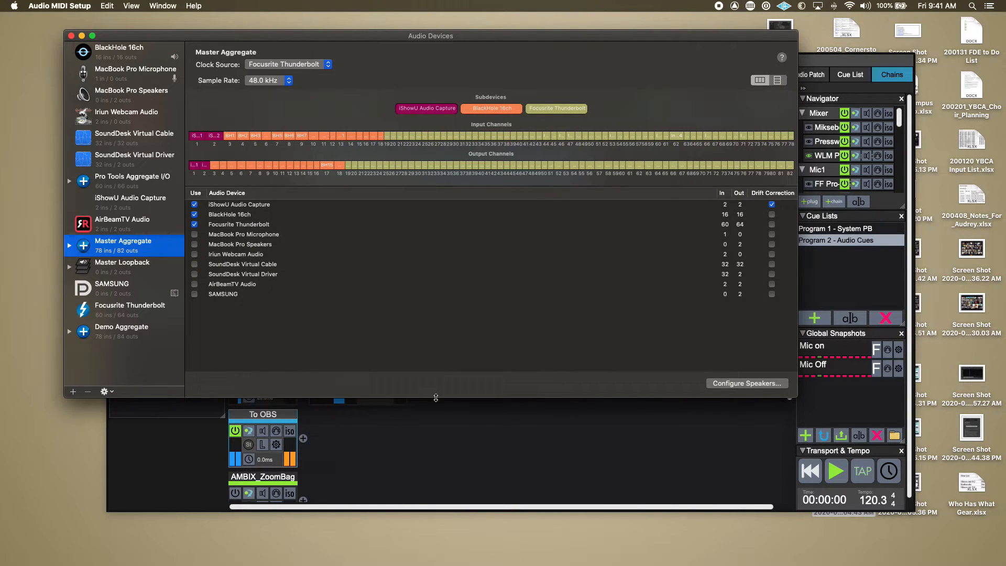
click(448, 457)
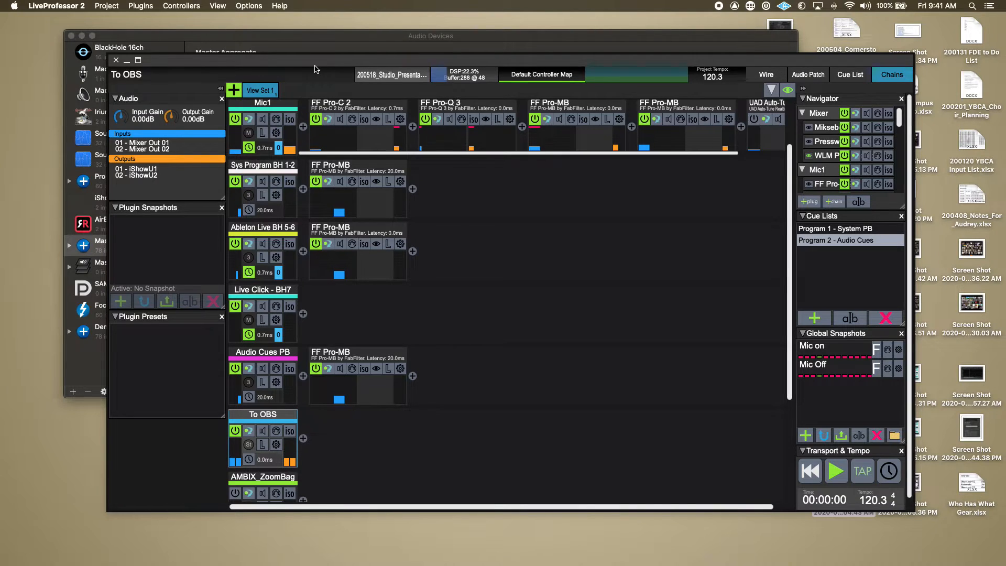
click(253, 6)
click(257, 17)
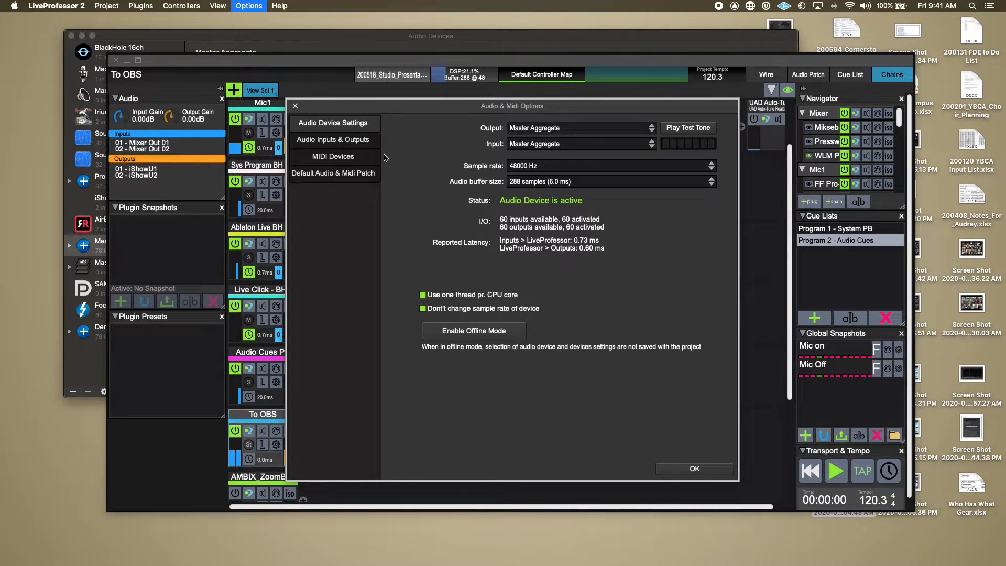
click(322, 140)
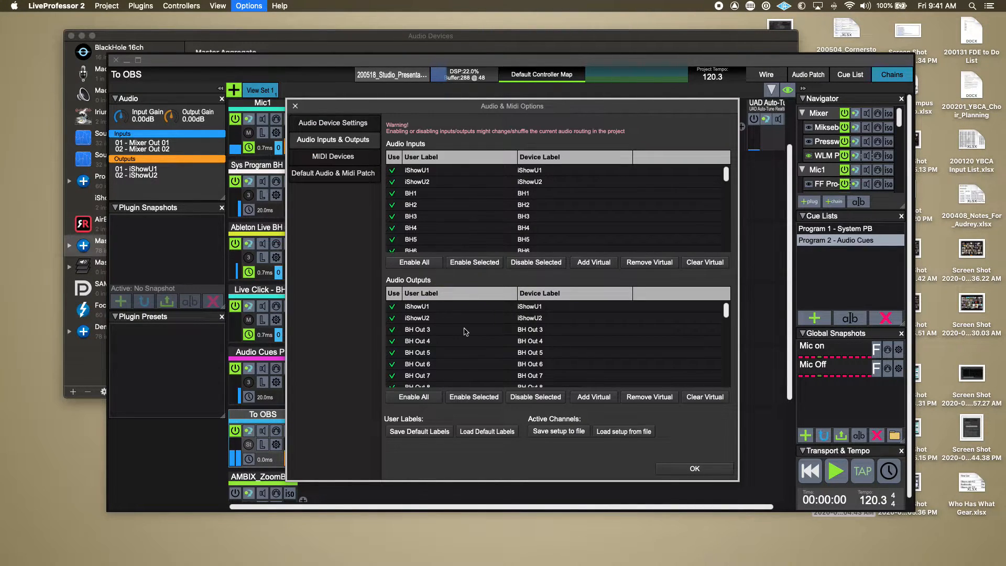
scroll(507, 226, down, 20)
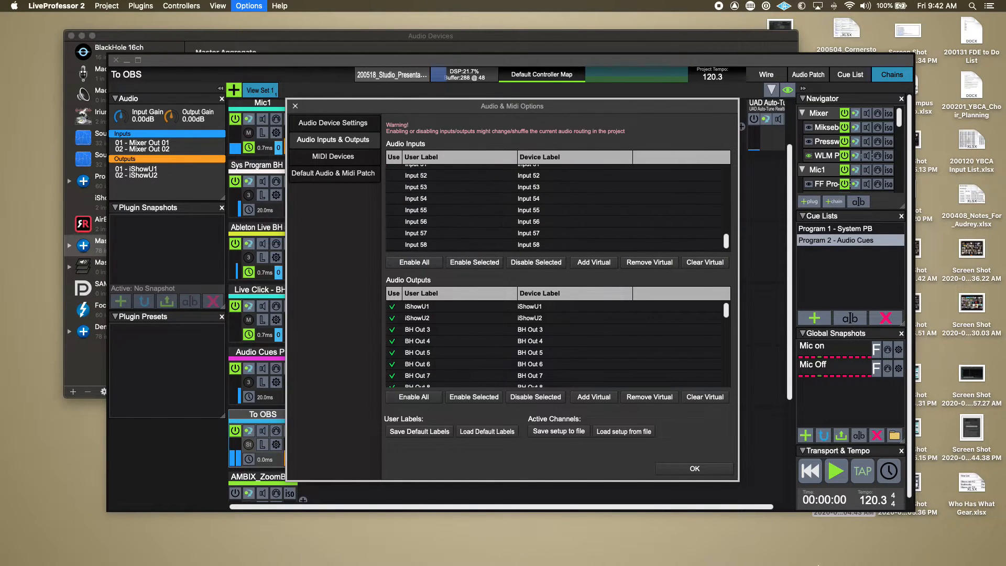
click(695, 469)
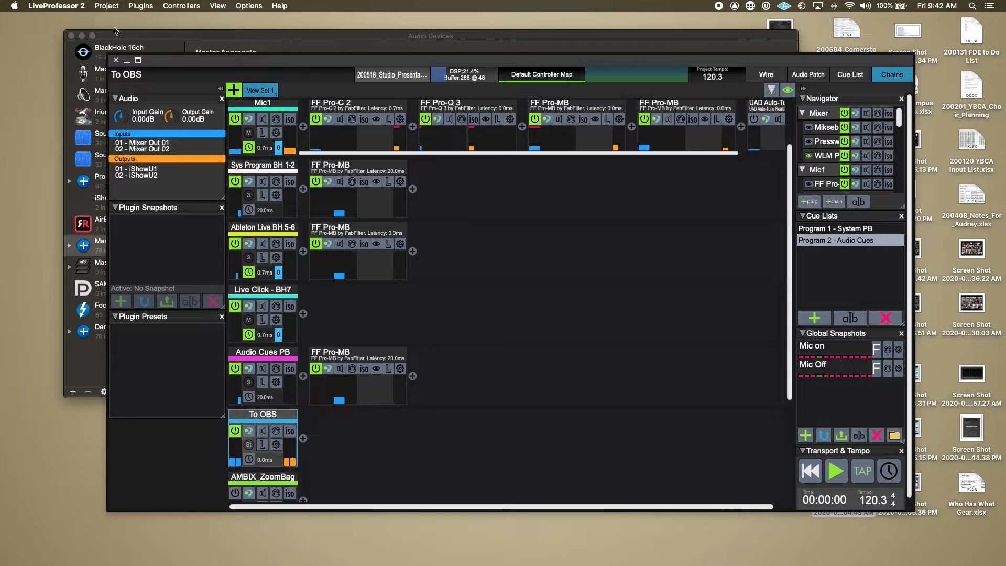
click(195, 36)
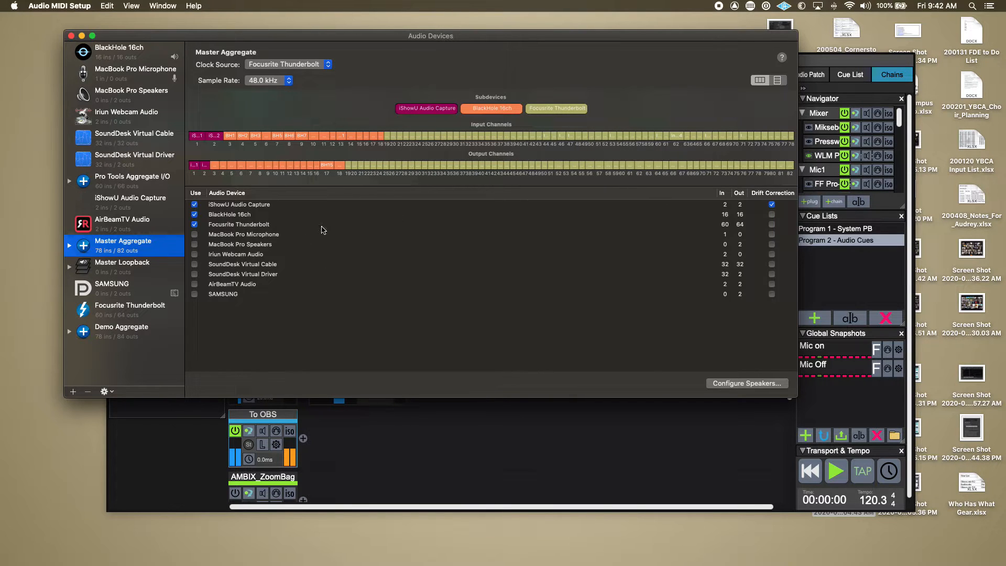
Return to LiveProfessor 2 and review the input sources available to the Mic1 chain, keeping Input 6.
click(432, 476)
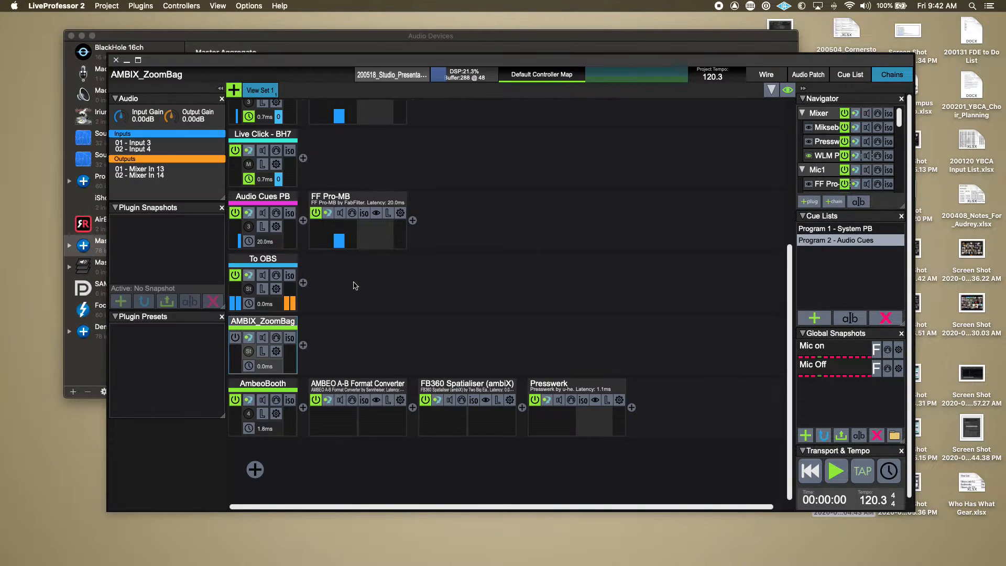
scroll(432, 305, up, 5)
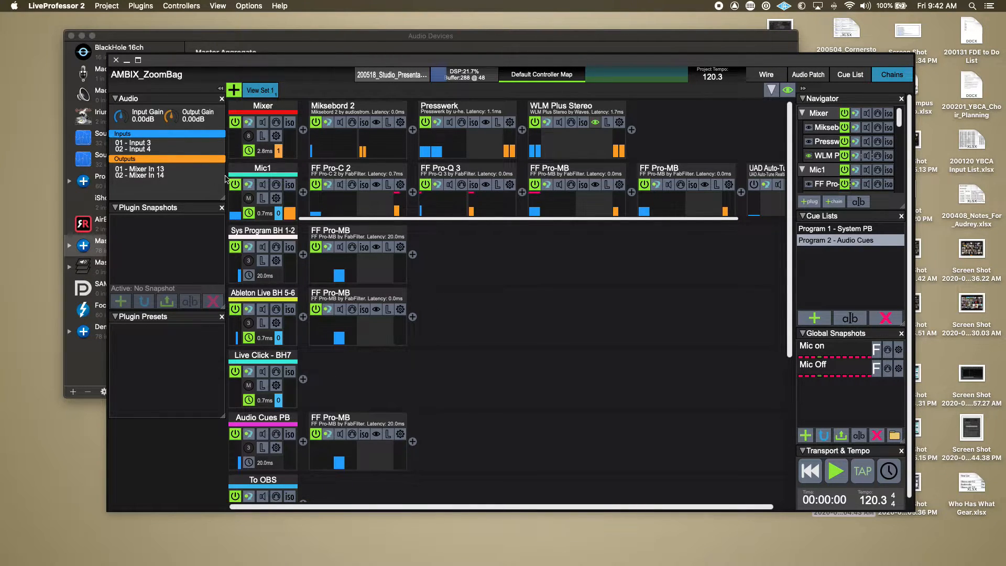
click(253, 173)
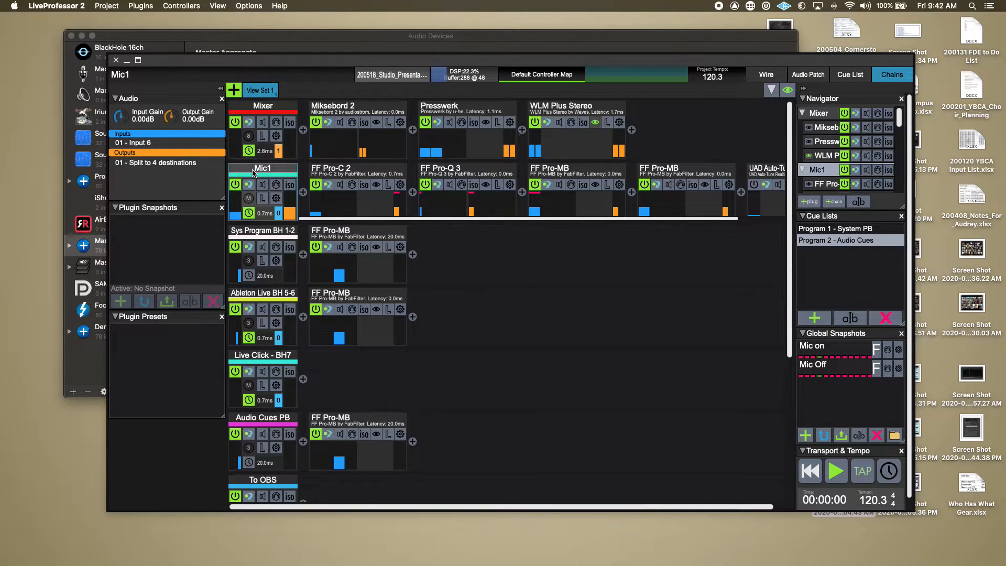
click(142, 143)
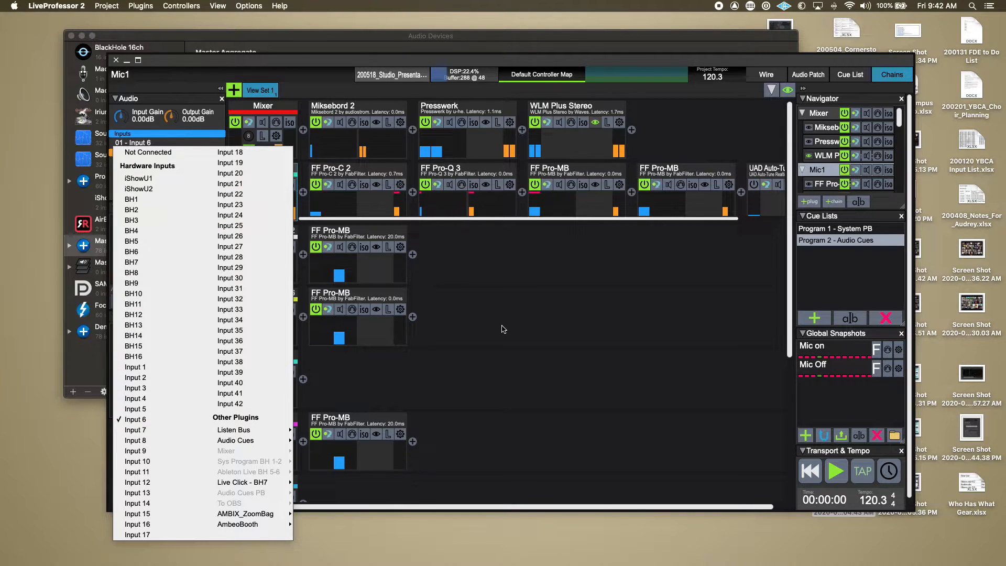
click(505, 330)
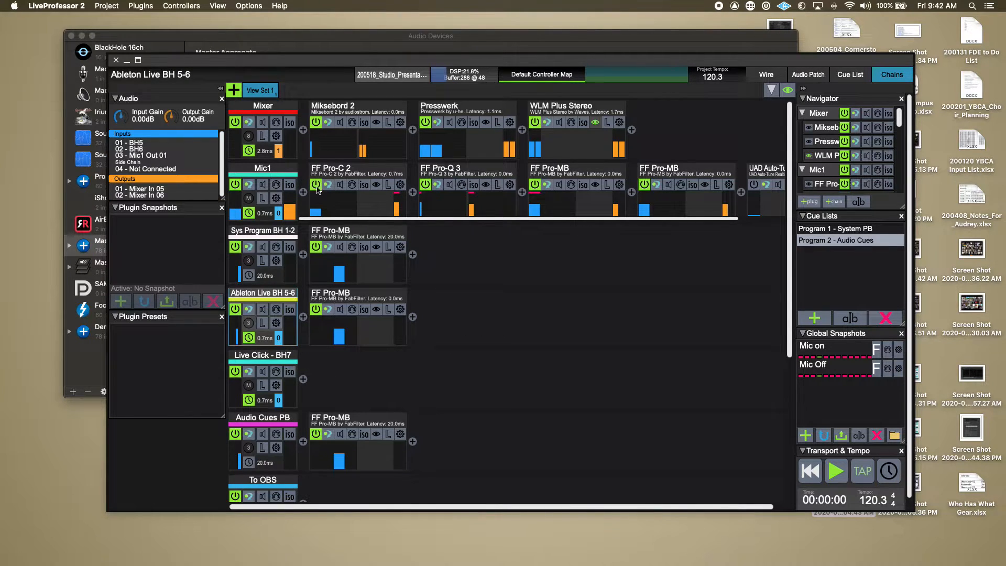
Examine the Mixer chain's input and output assignments and the destinations selected for its output 01.
click(259, 114)
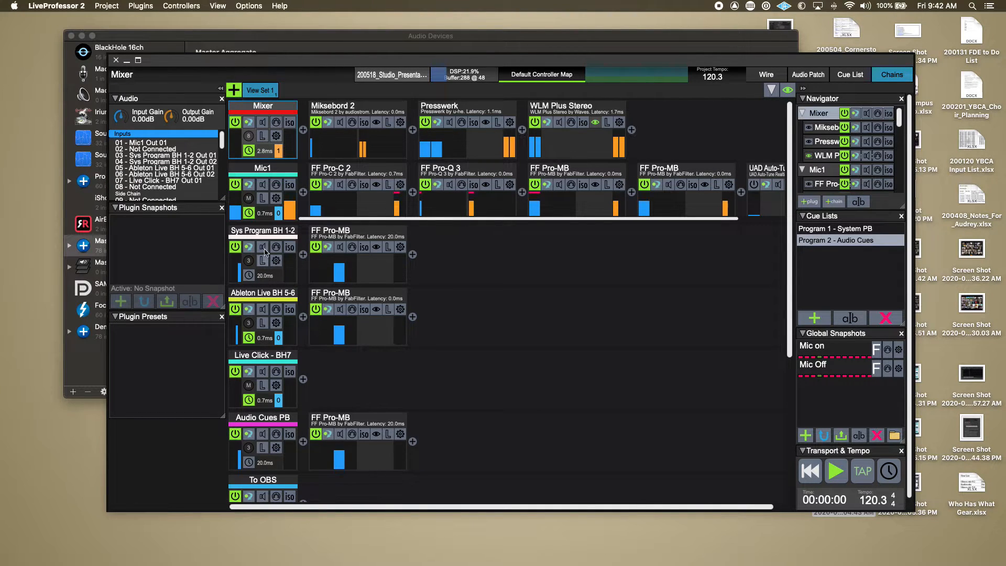
scroll(156, 148, down, 3)
scroll(155, 149, down, 5)
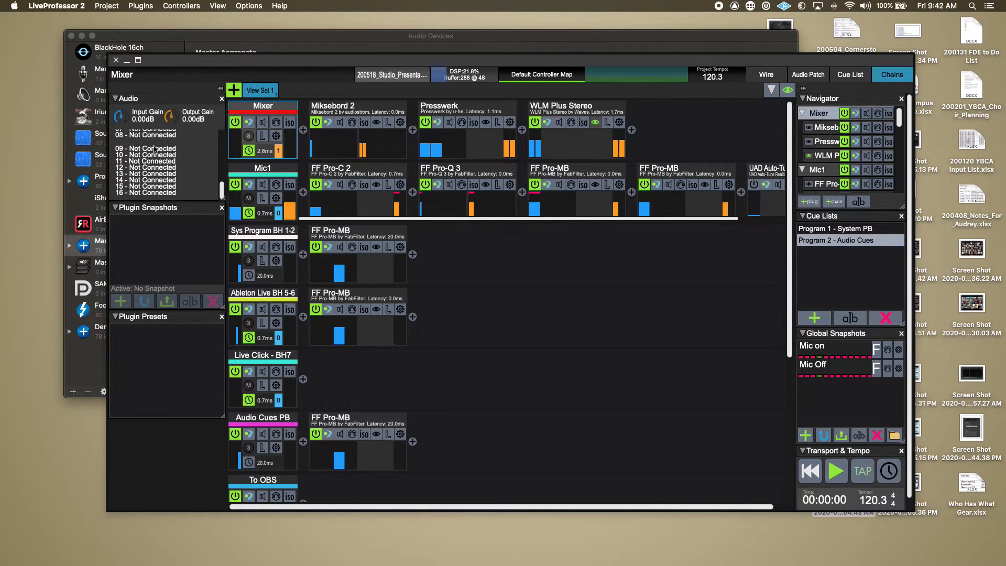
scroll(156, 148, down, 3)
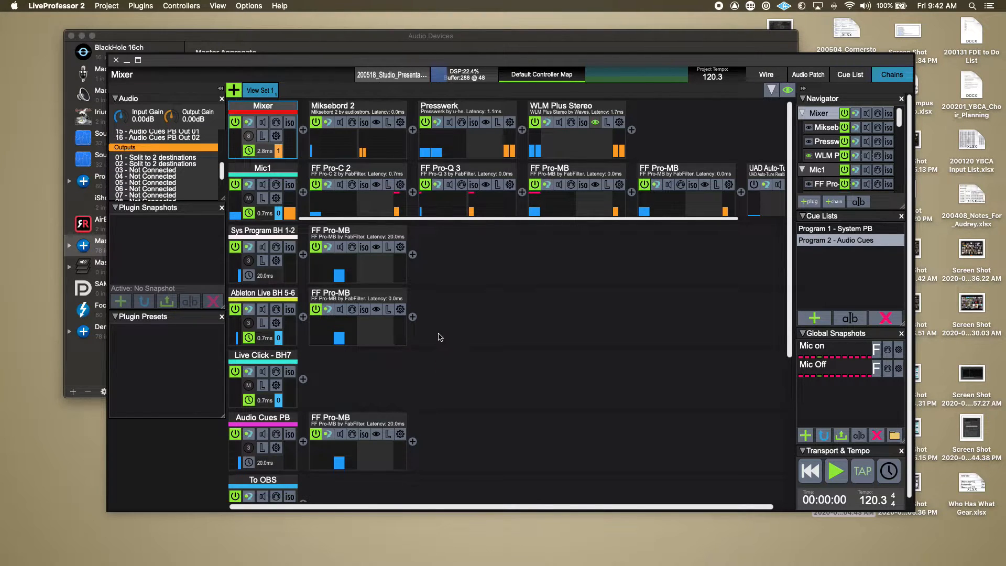
scroll(439, 368, down, 8)
scroll(438, 337, up, 4)
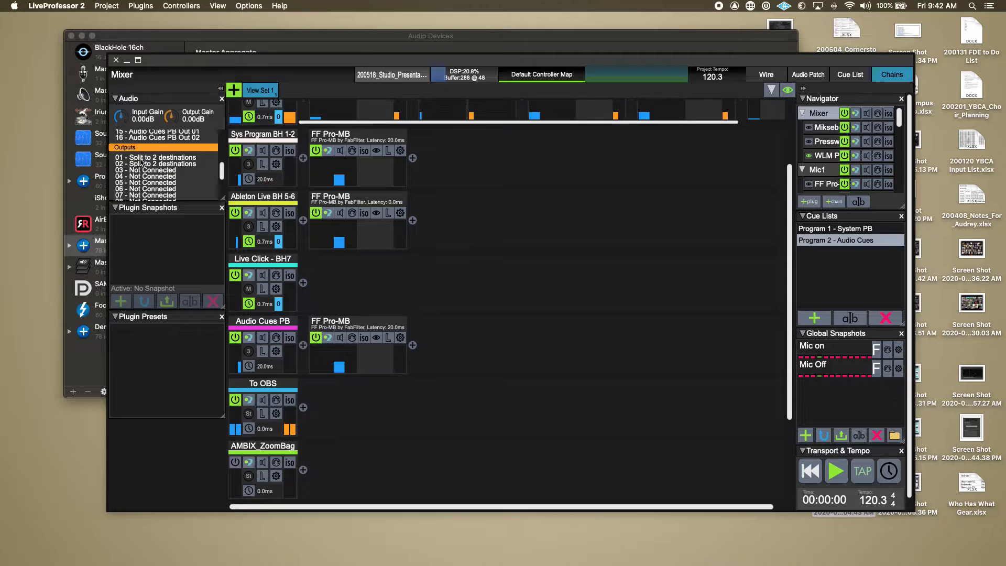
click(140, 158)
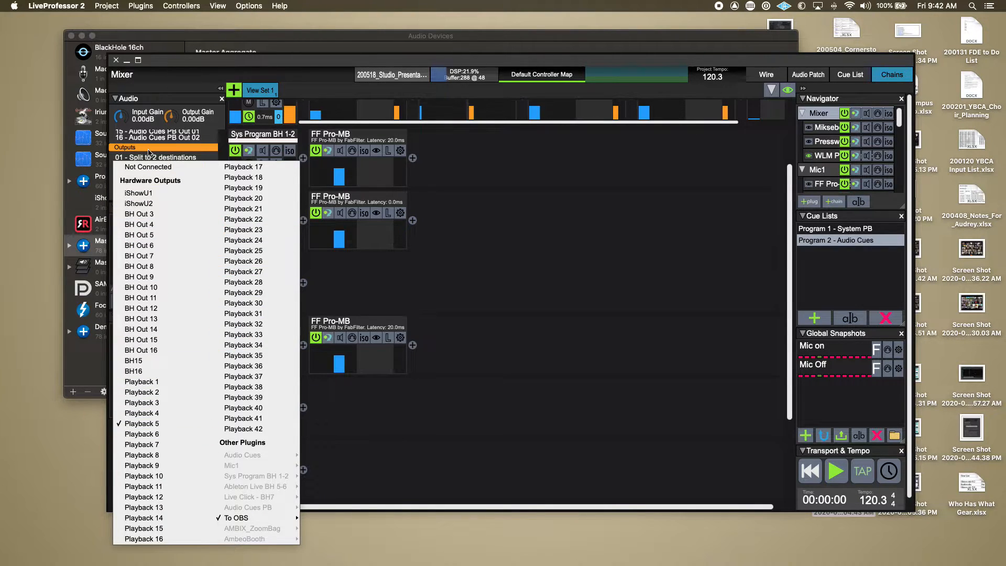
click(154, 152)
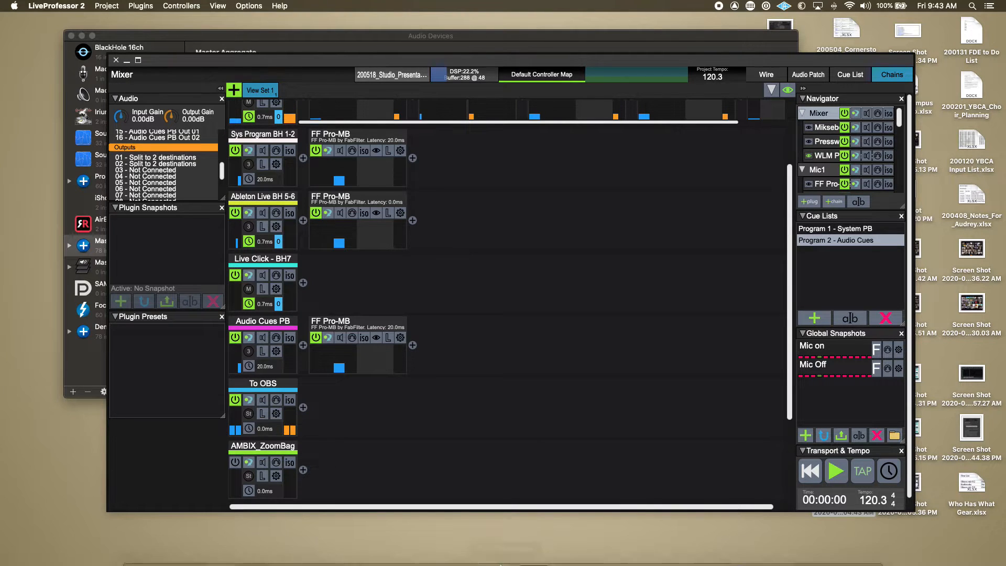
Switch to RedNet Control 2 and examine the Red 4Pre's analogue output routing and its Mains custom mix.
mouse_move(227, 556)
click(547, 540)
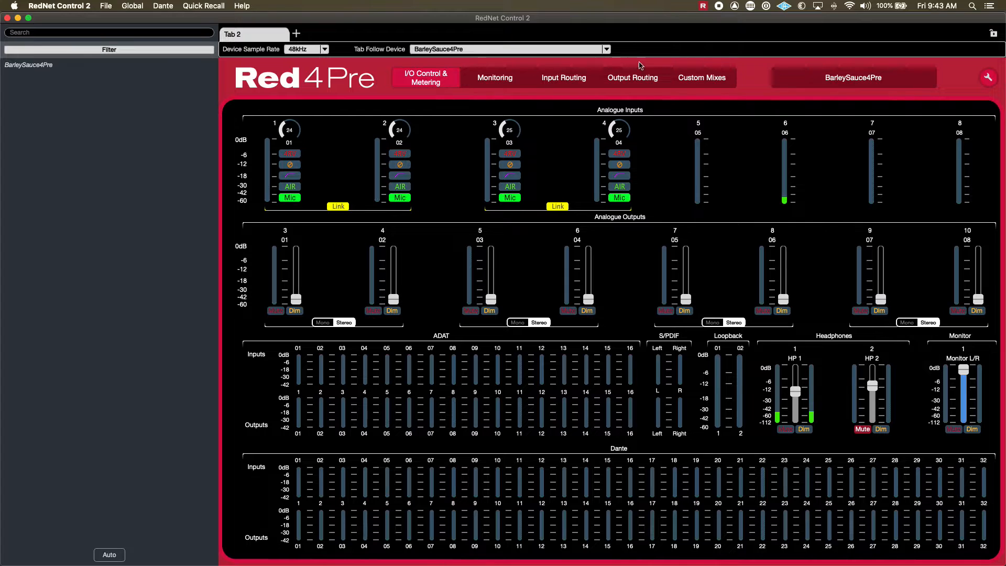
click(692, 79)
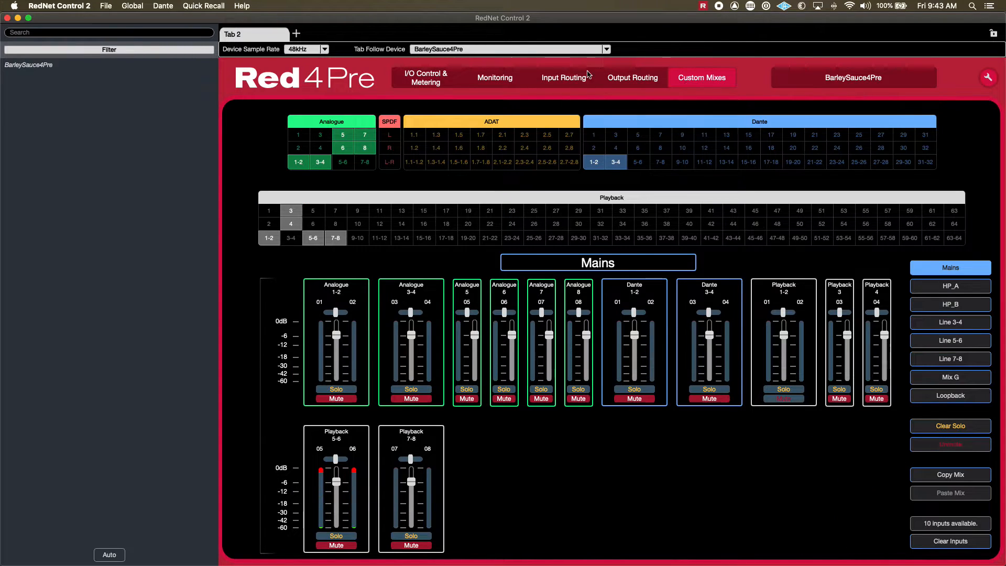
click(615, 75)
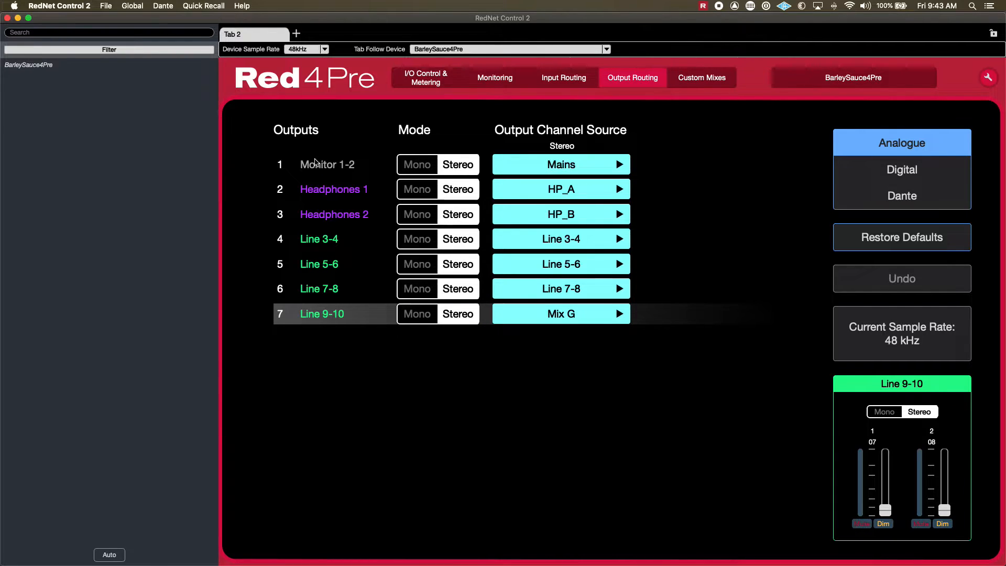
click(706, 79)
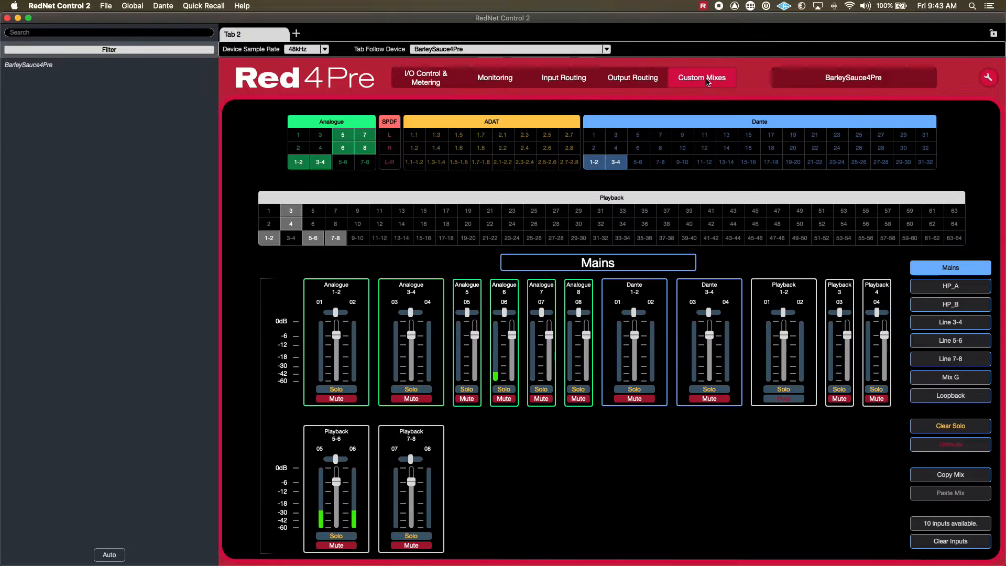
View the Red 4Pre's HP_A custom mix, and switch to LiveProfessor 2 to check the To OBS chain's inputs and outputs.
click(962, 286)
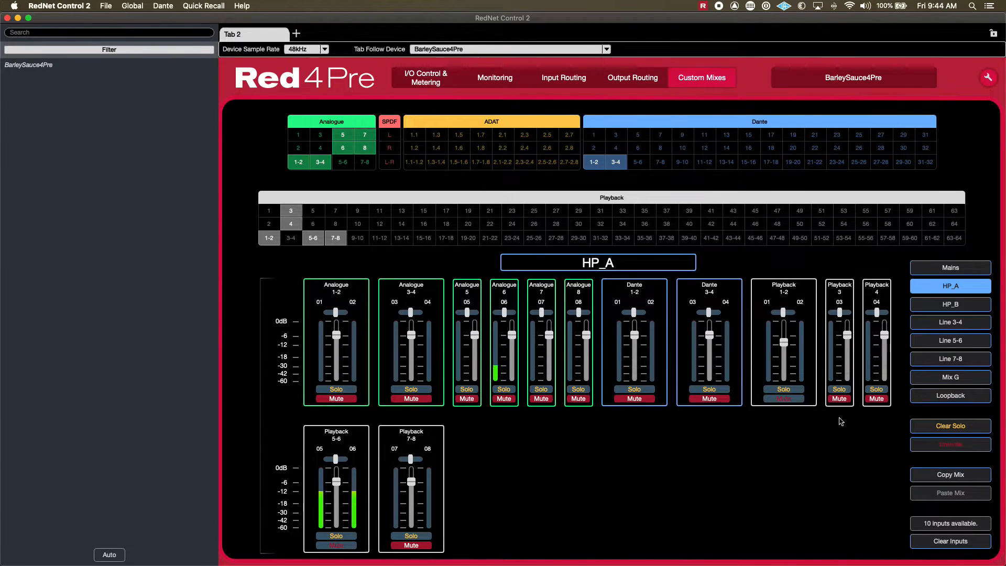
key(super+Tab)
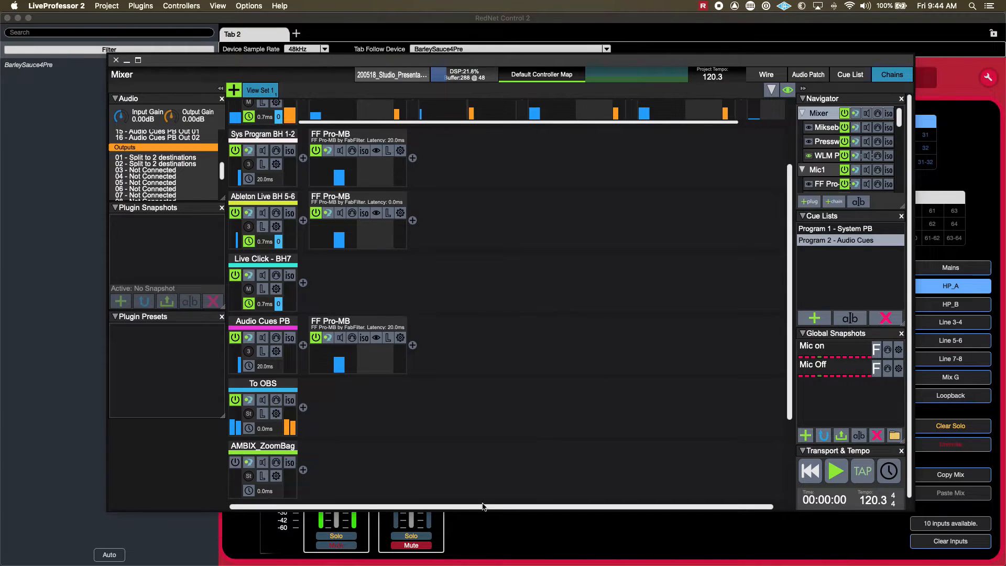
click(253, 384)
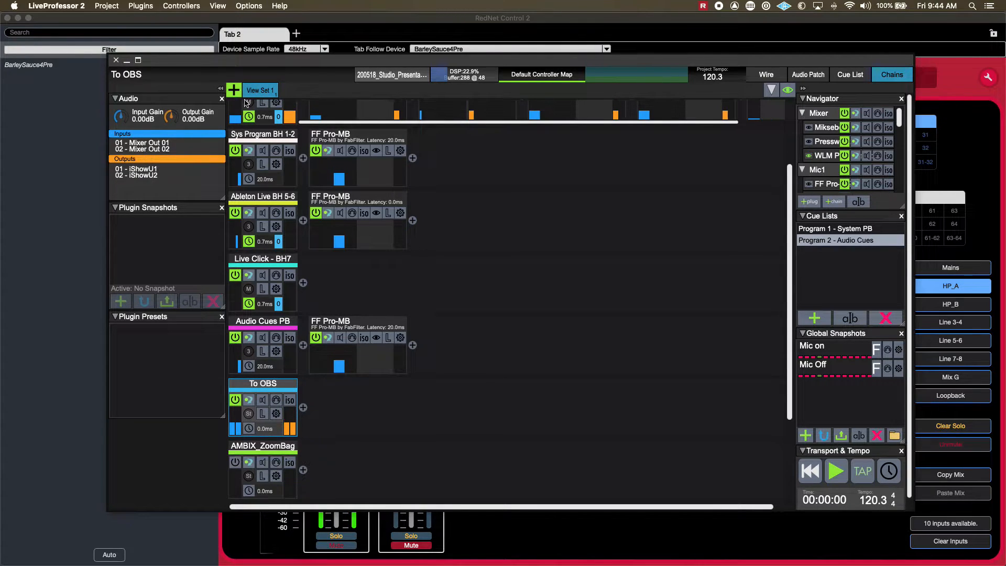
Review the Mixer chain's routing and the destinations available for its output 01, keeping Playback 5 and To OBS.
scroll(257, 107, up, 3)
click(257, 107)
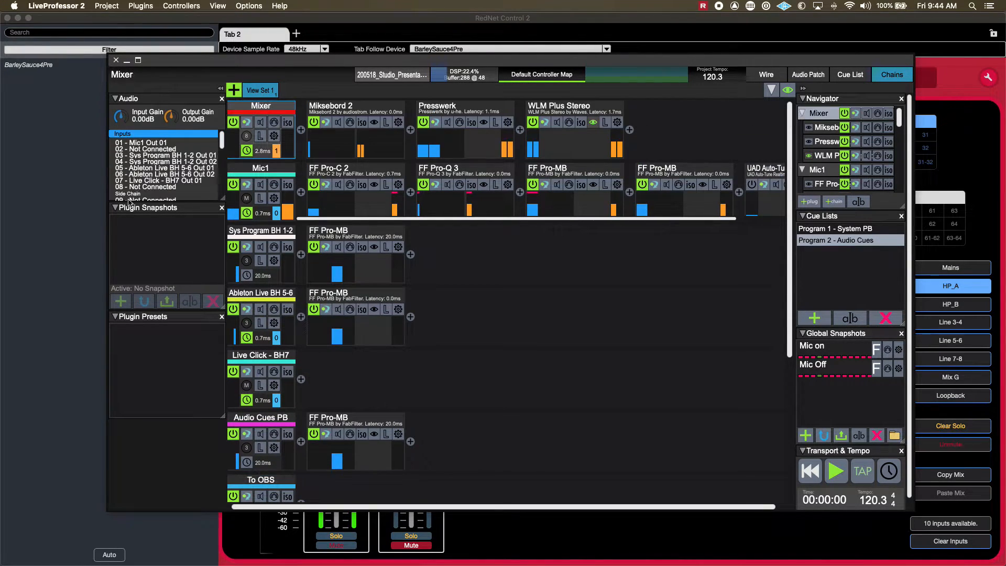
scroll(138, 152, down, 6)
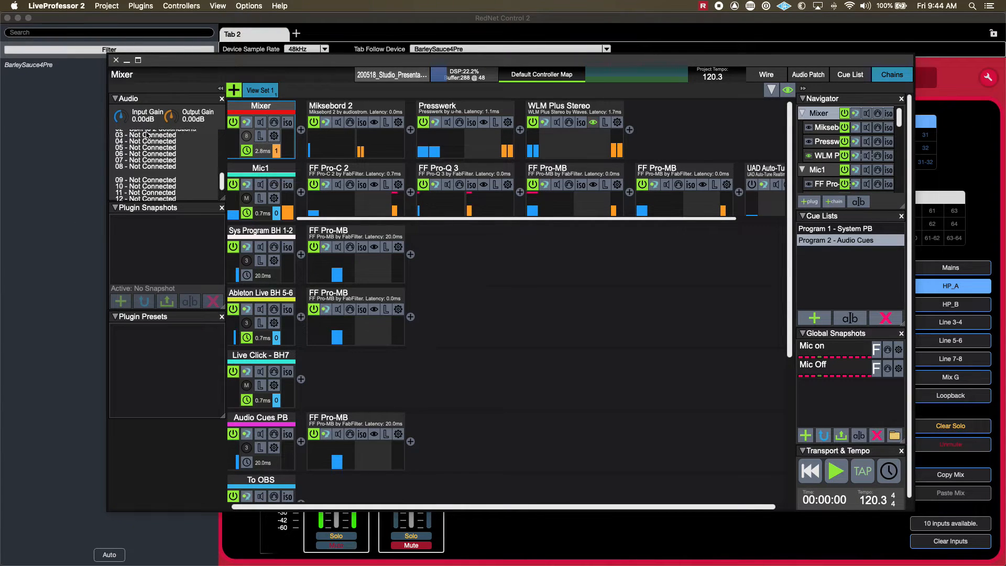
click(155, 150)
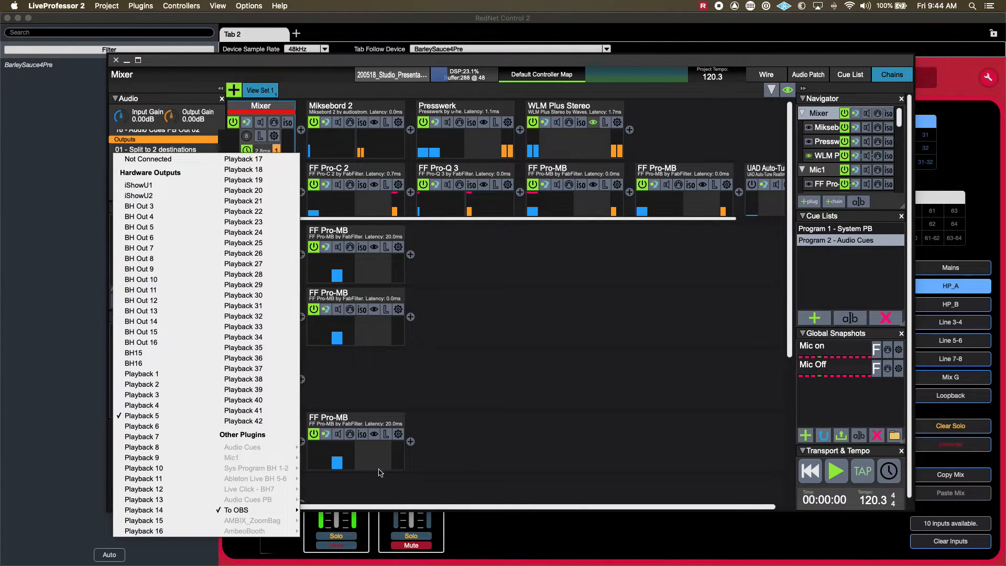
click(528, 277)
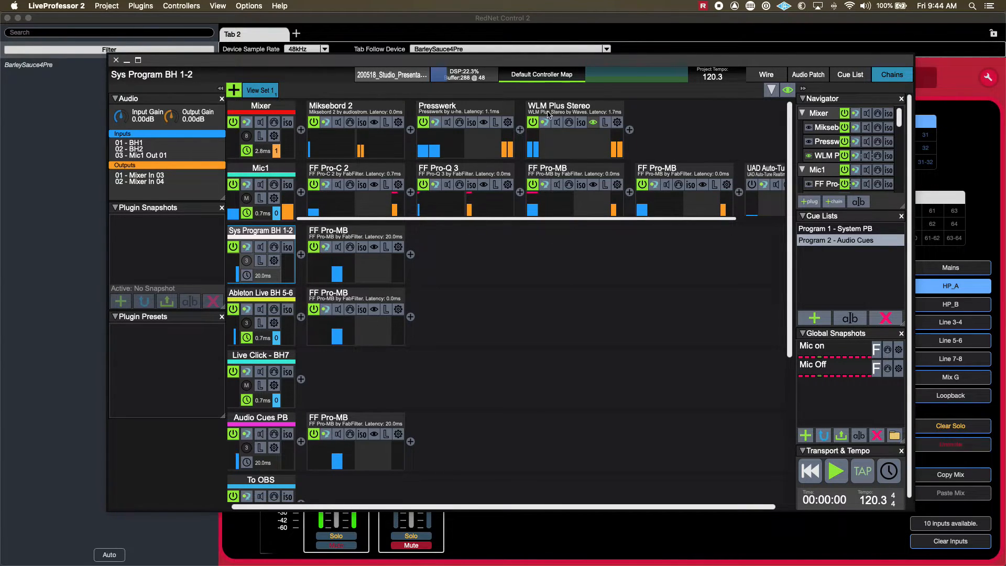
Compare the input and output assignments of the Mic1 and To OBS chains.
key(super+Tab)
key(super+Tab)
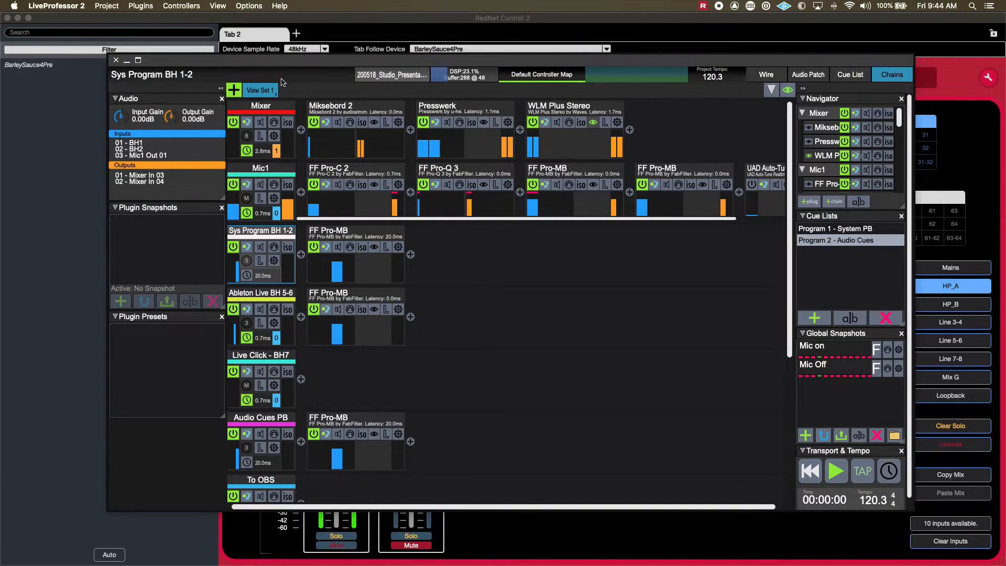
click(258, 175)
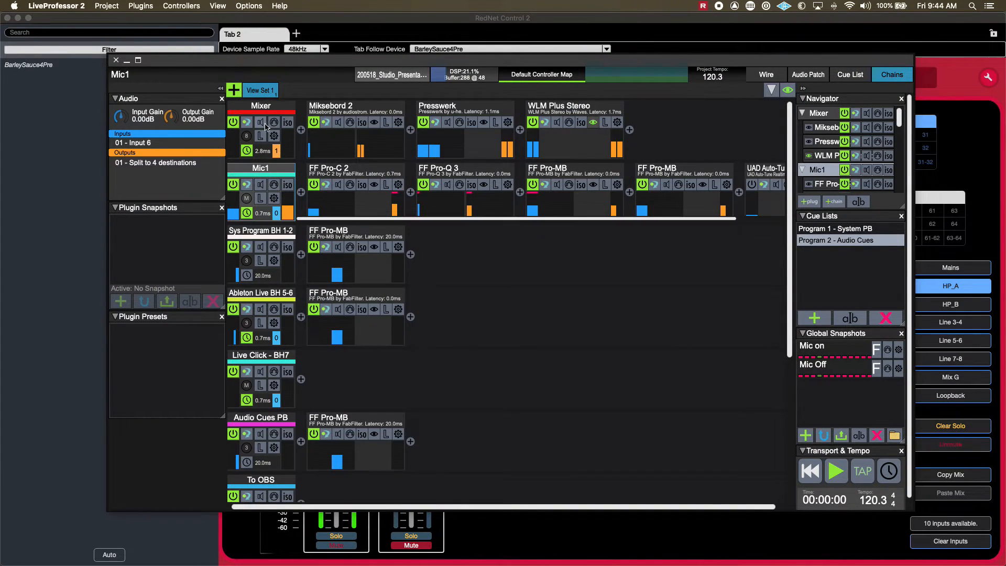
scroll(270, 415, down, 3)
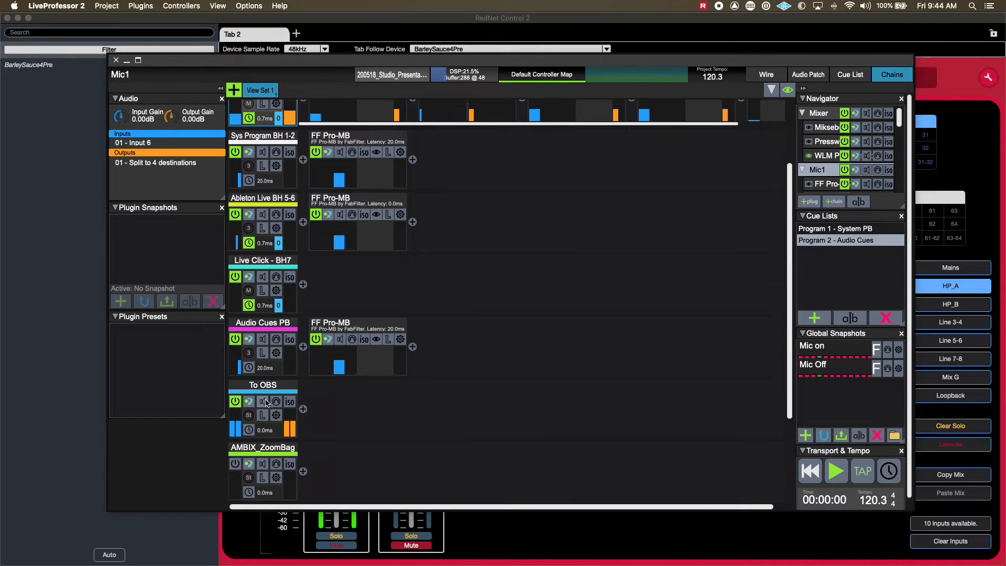
click(264, 391)
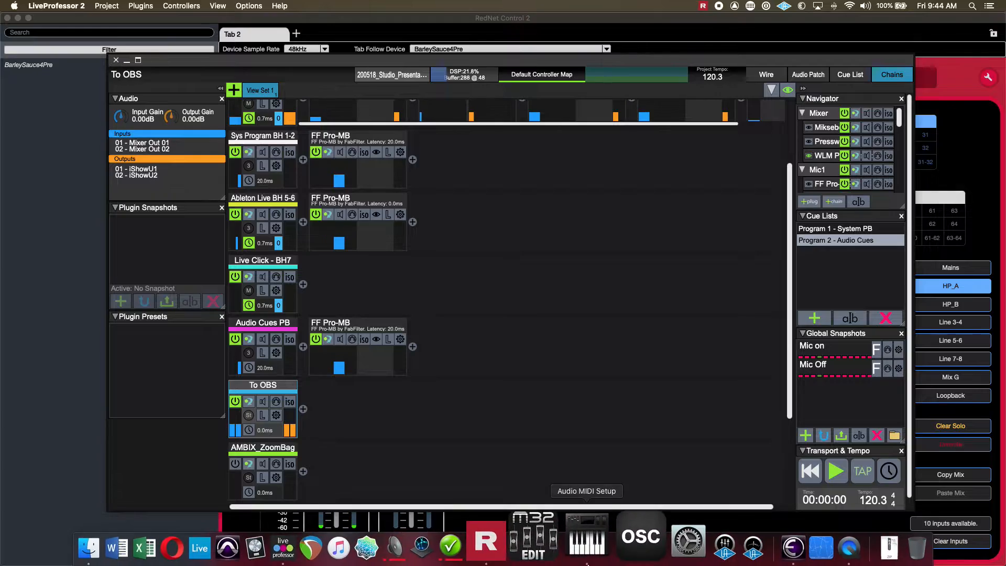
Launch Ecamm Live, allow its notifications, and postpone the offered software update.
key(F4)
text(ec)
key(Right)
key(Right)
key(Return)
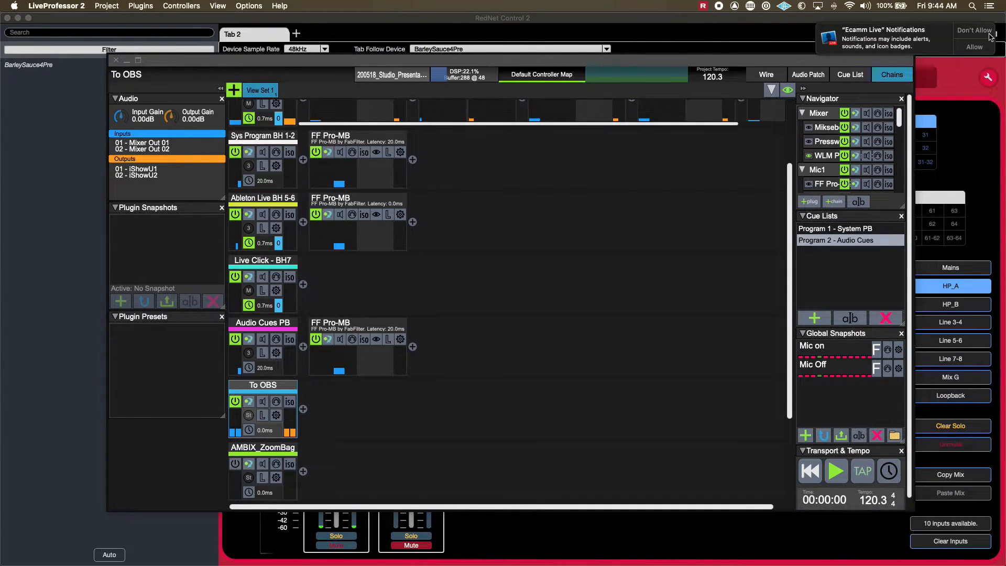
click(982, 46)
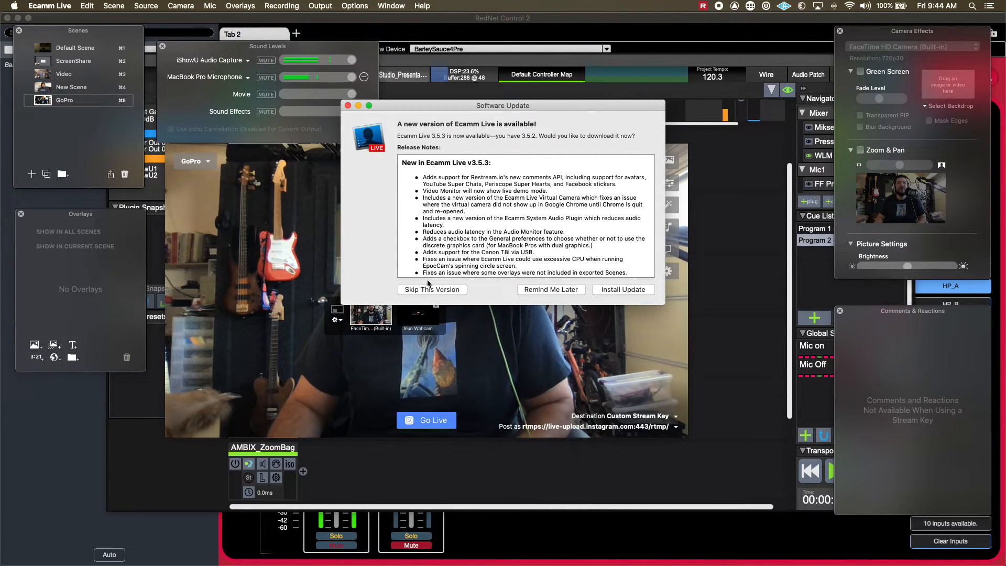
click(550, 294)
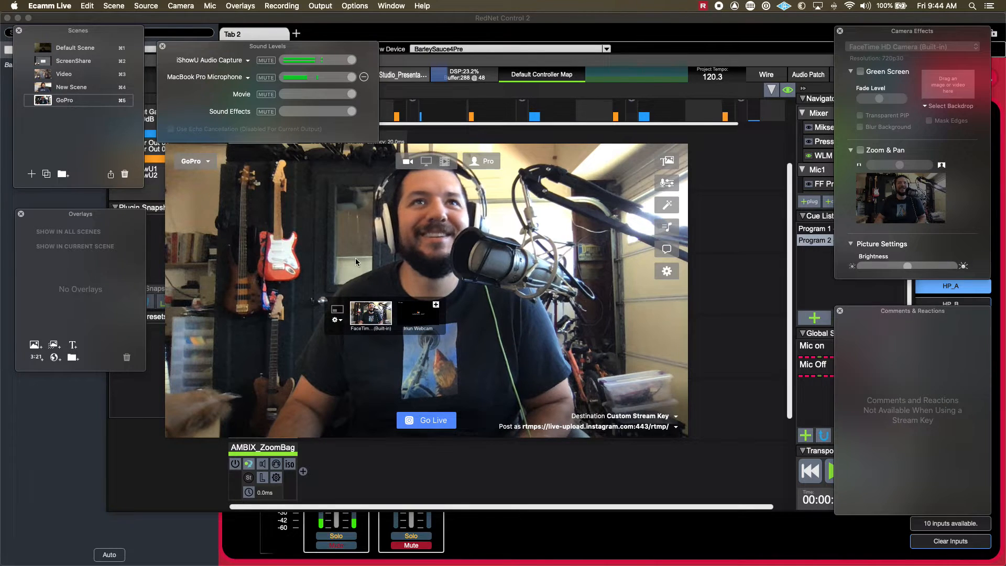
Mute the MacBook Pro Microphone, keep iShowU Audio Capture as the first audio source, and reposition the Sound Levels window.
click(261, 78)
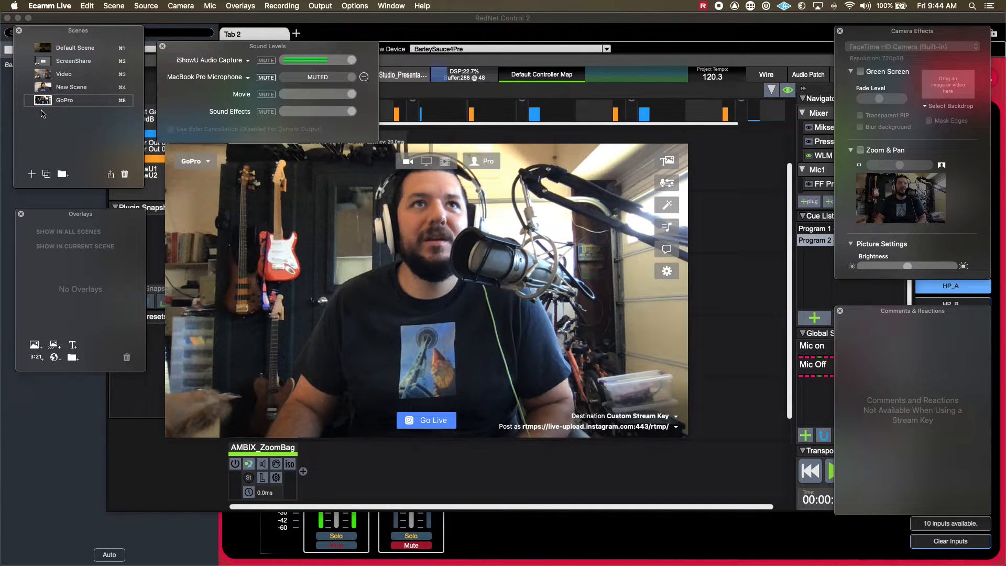
click(241, 61)
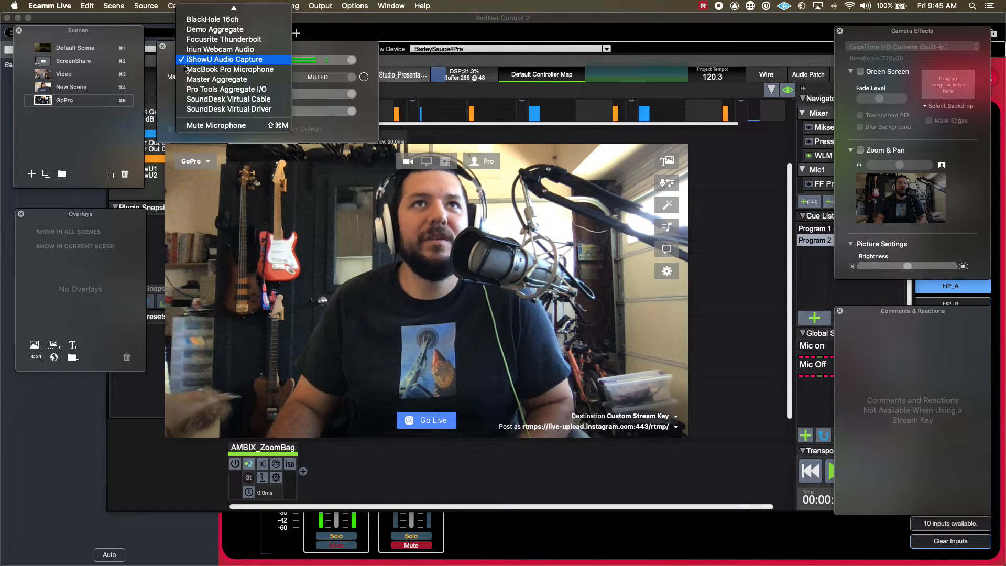
click(170, 114)
drag(200, 50, 150, 63)
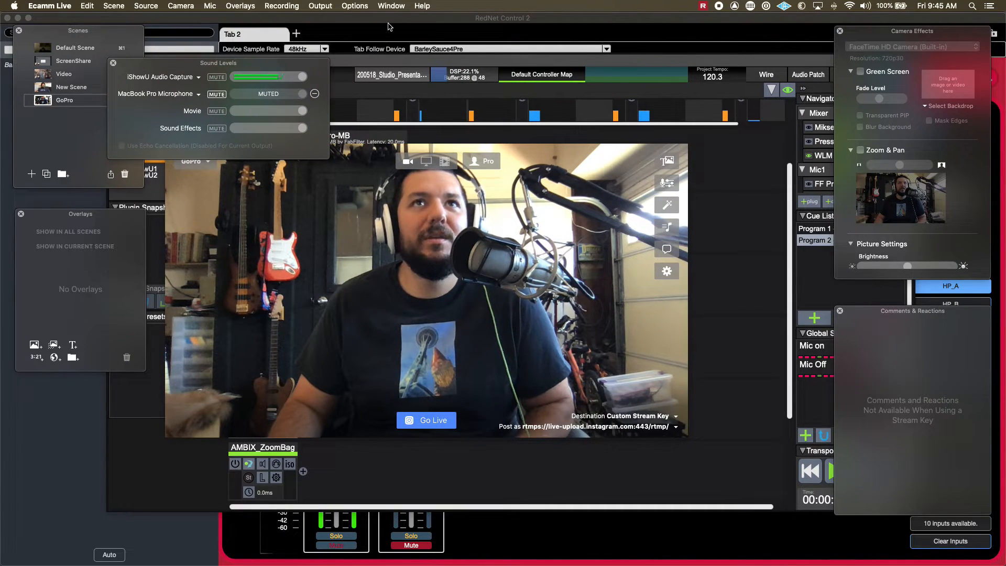
Switch to LiveProfessor 2, move its window clear of Ecamm Live's sound levels, and open Miksebord 2 on the Mixer chain.
key(super+Tab)
key(super+Tab)
drag(245, 72, 392, 204)
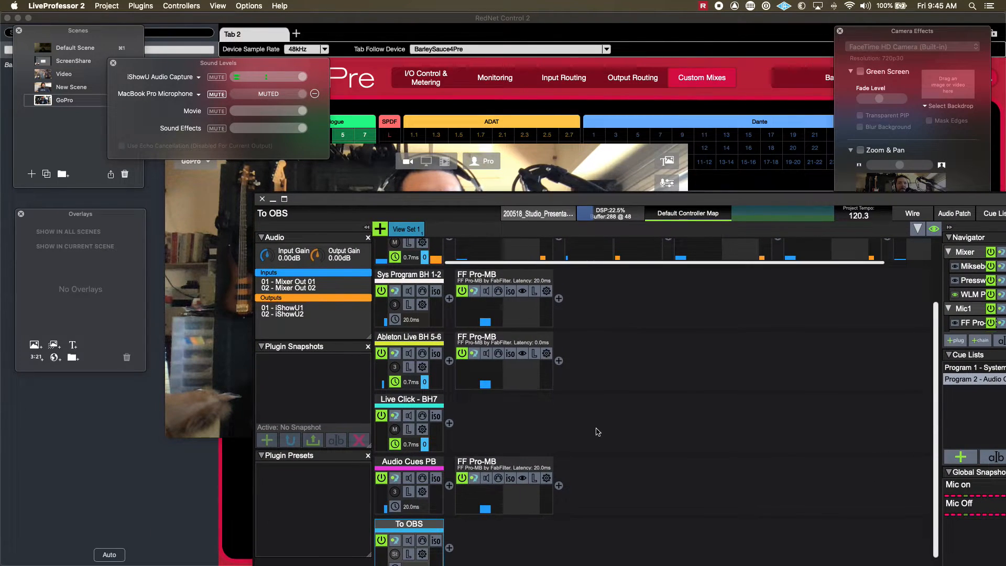
scroll(598, 431, up, 4)
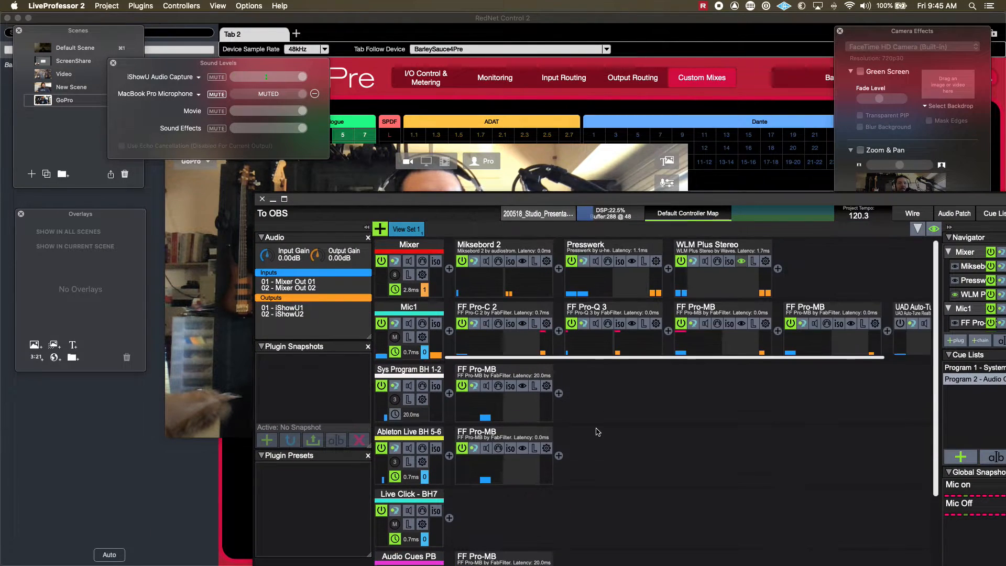
click(522, 262)
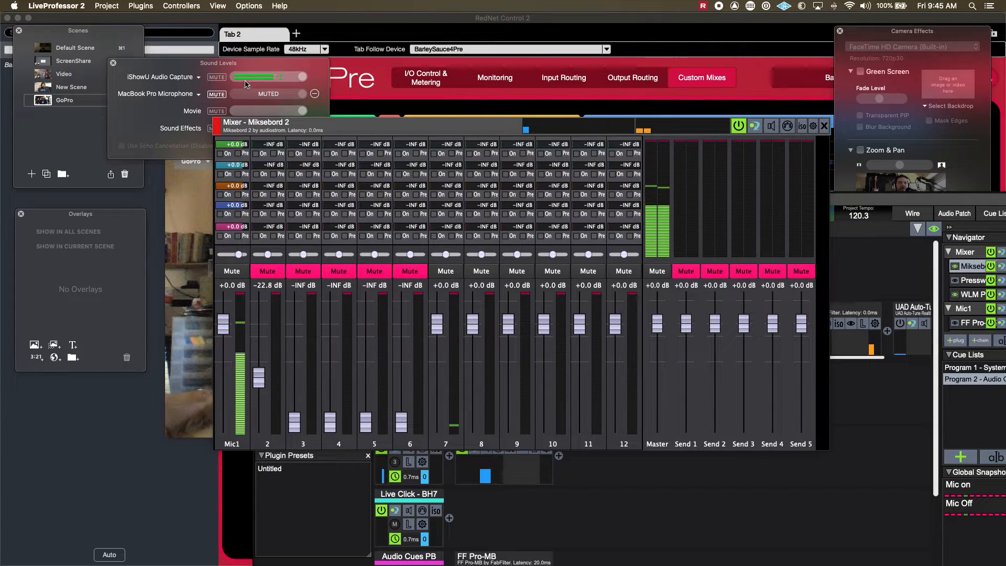
Test the microphone feed to Ecamm Live by muting and unmuting the Mic1 channel in Miksebord 2, and close the plugin.
click(231, 271)
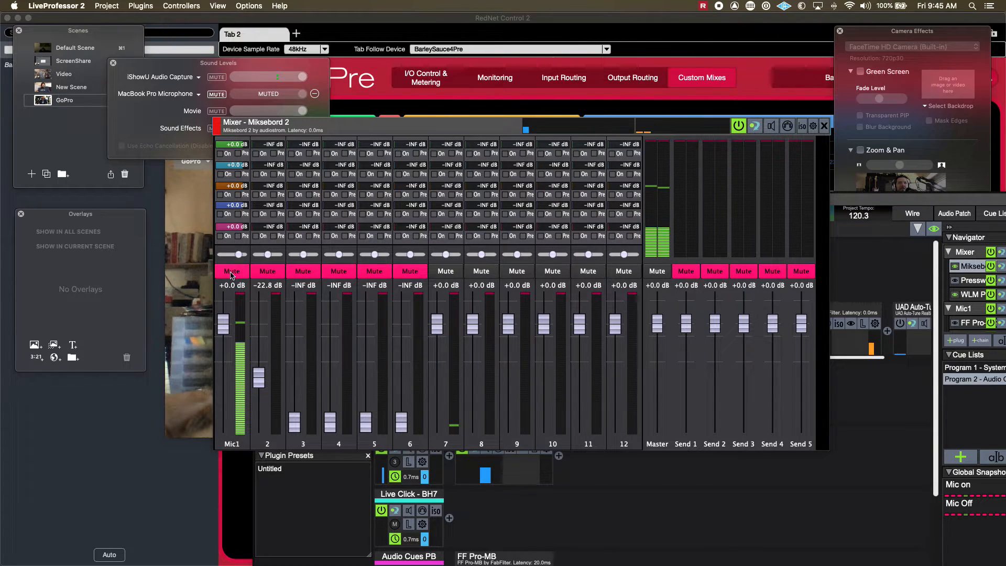
click(232, 272)
click(232, 272)
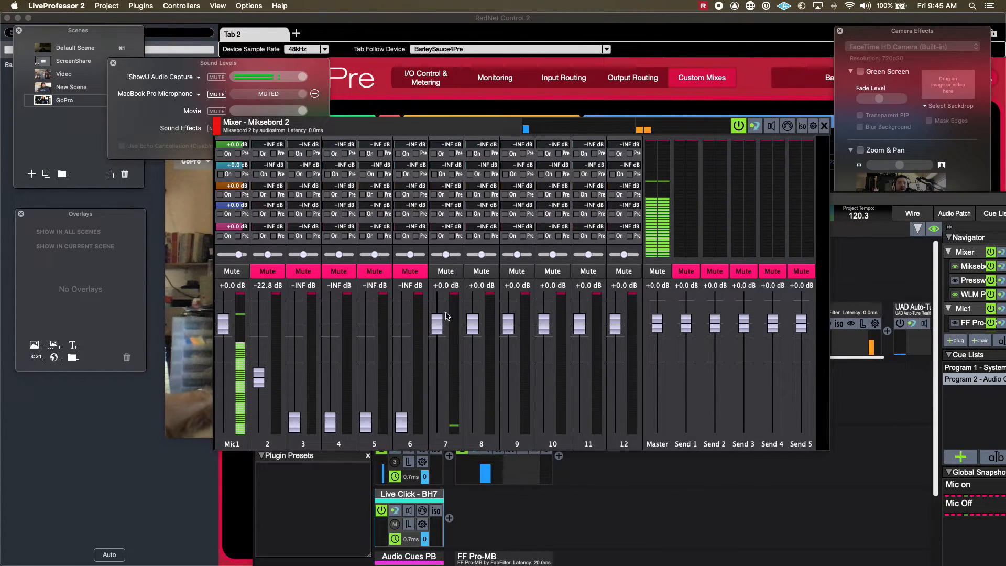
click(826, 126)
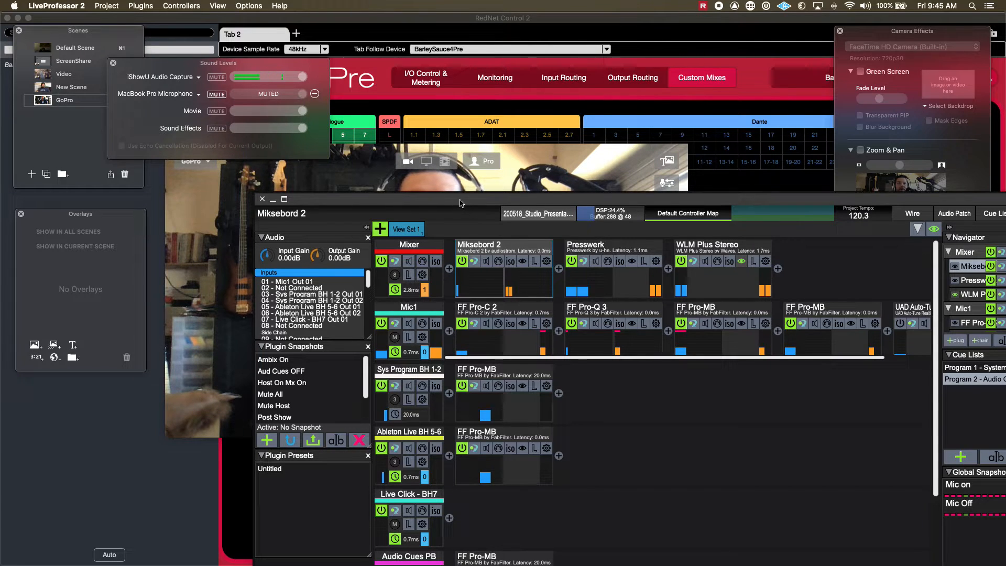
Move the LiveProfessor 2 window back into full view and inspect the FF Pro-C 2 compressor on the Mic1 chain.
drag(460, 202, 435, 79)
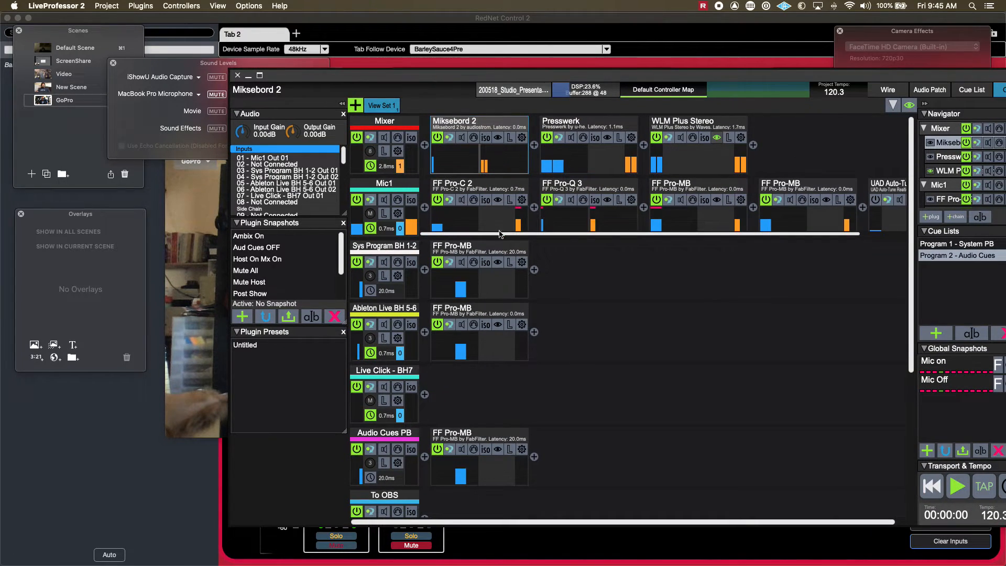
click(501, 201)
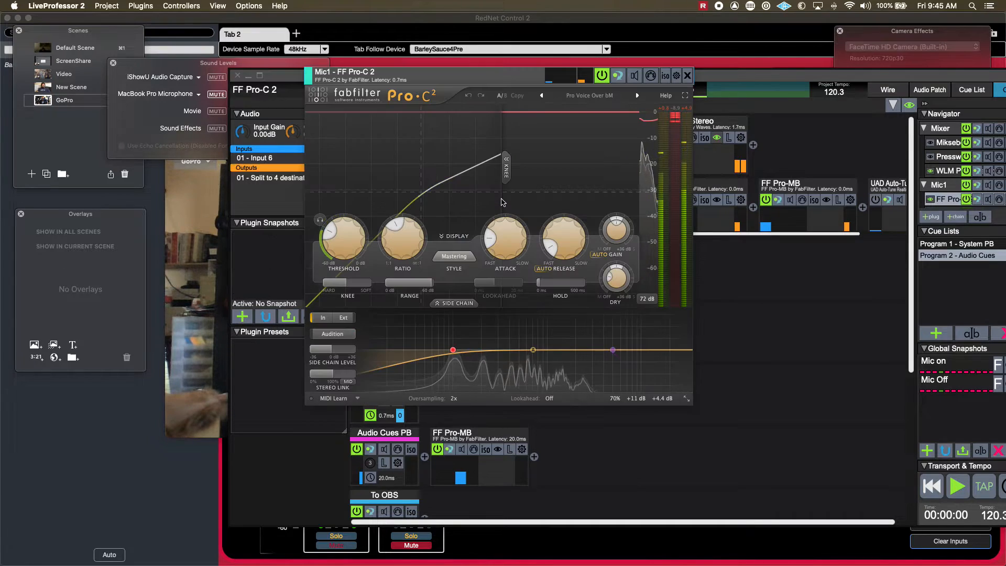
click(689, 76)
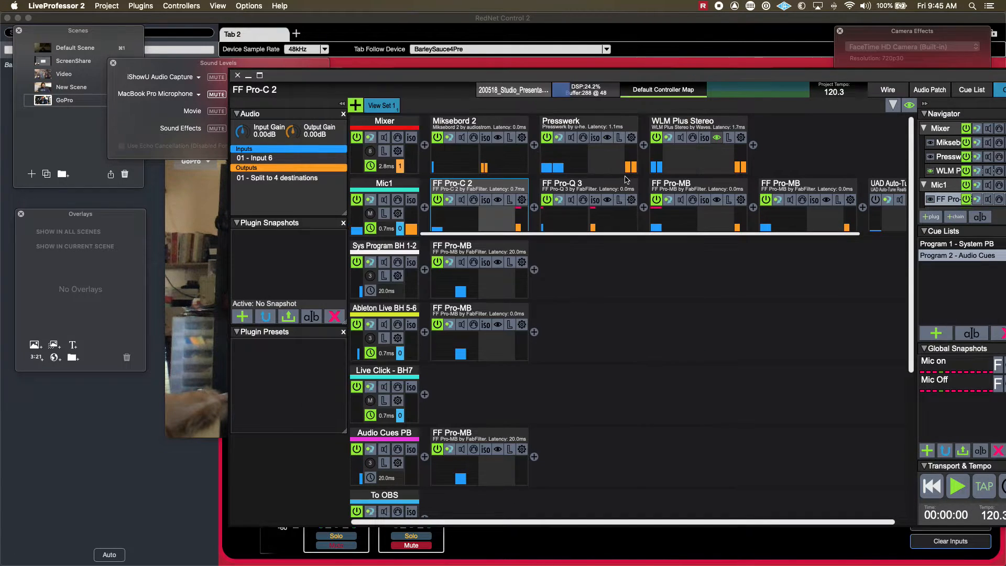
Add a bell cut of about 2.5 dB near 3.4 kHz in Mic1's FF Pro-Q 3, keeping Zero Latency processing.
click(607, 201)
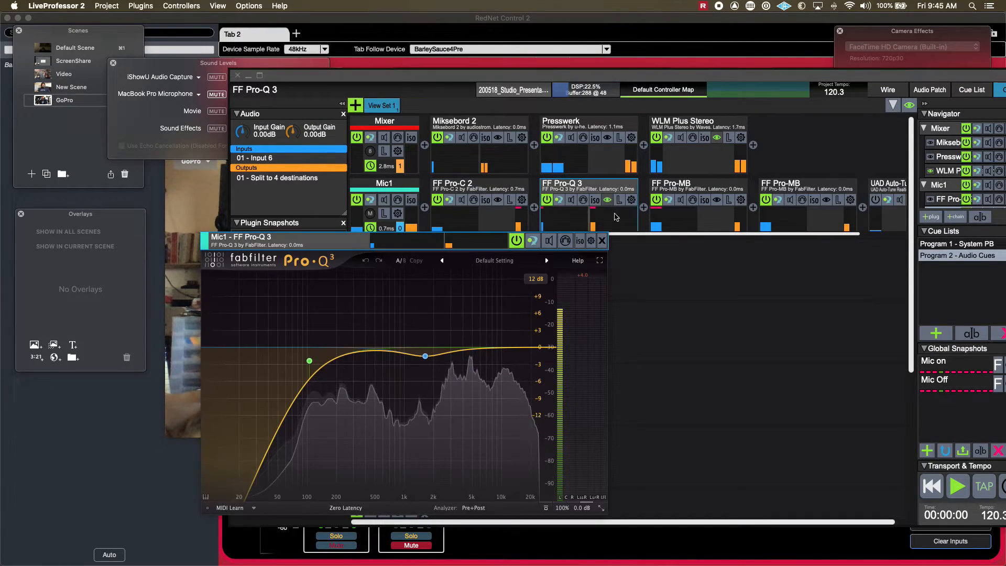
mouse_move(466, 347)
mouse_down()
mouse_move(351, 266)
mouse_move(456, 307)
mouse_move(456, 362)
mouse_up()
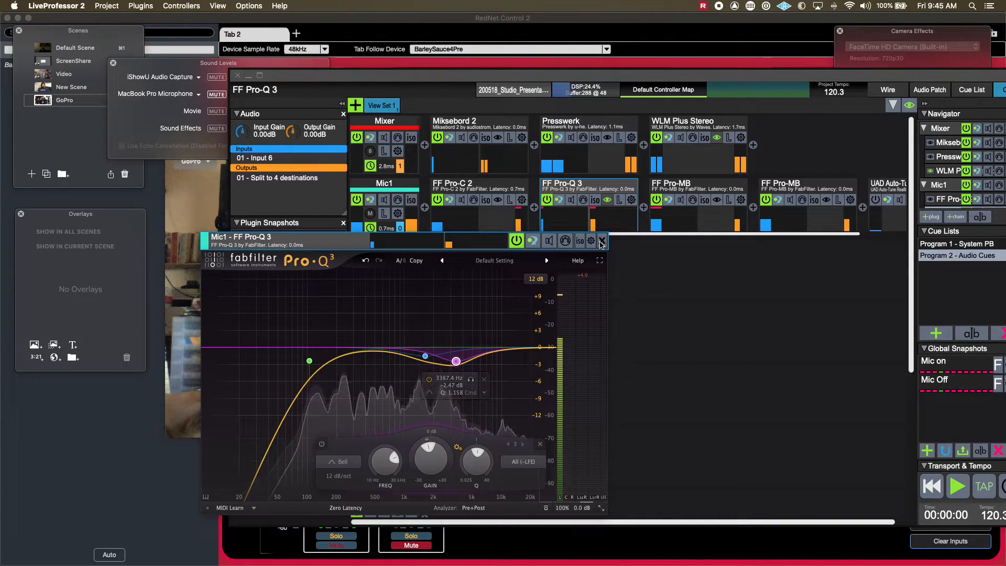
drag(292, 243, 296, 164)
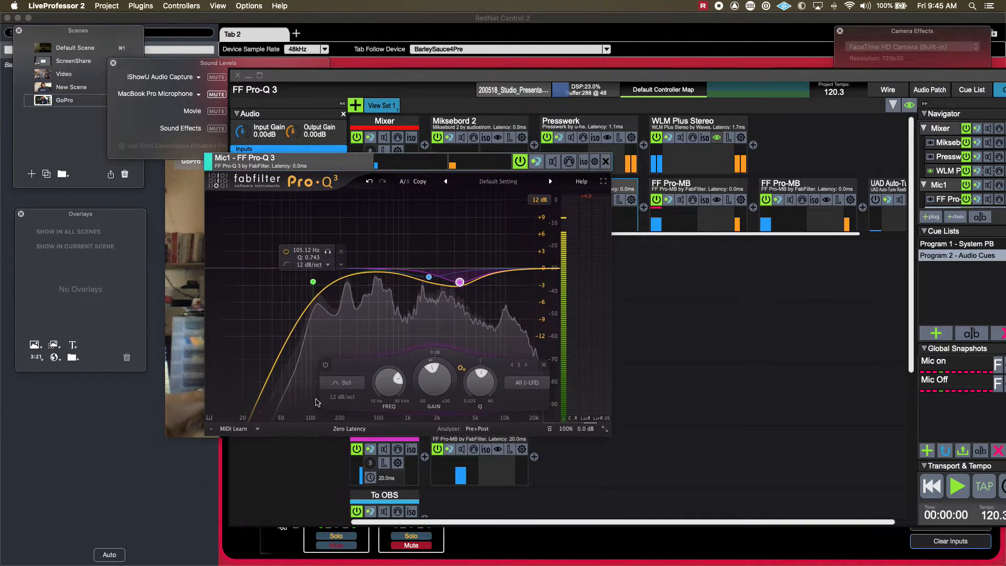
click(355, 430)
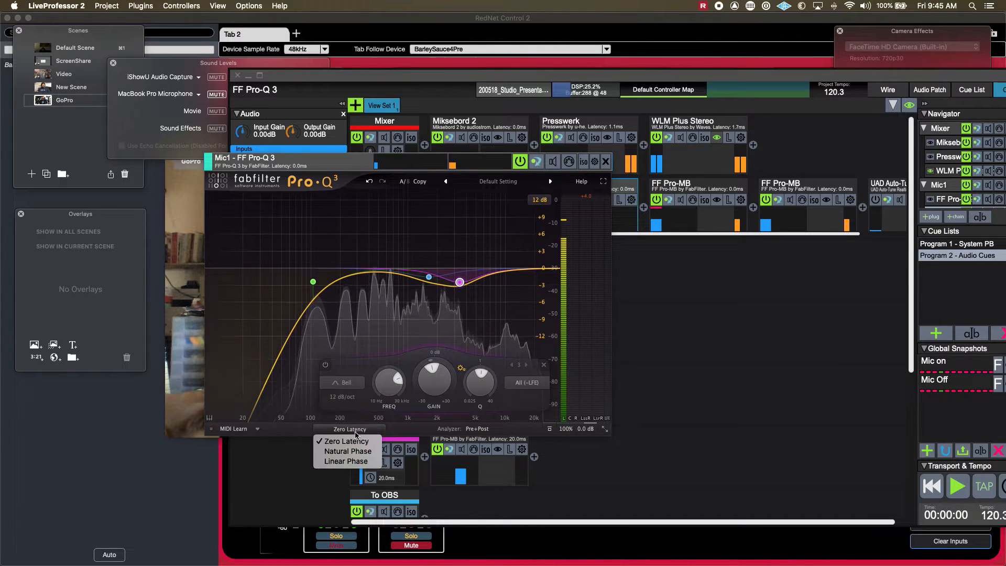
click(606, 170)
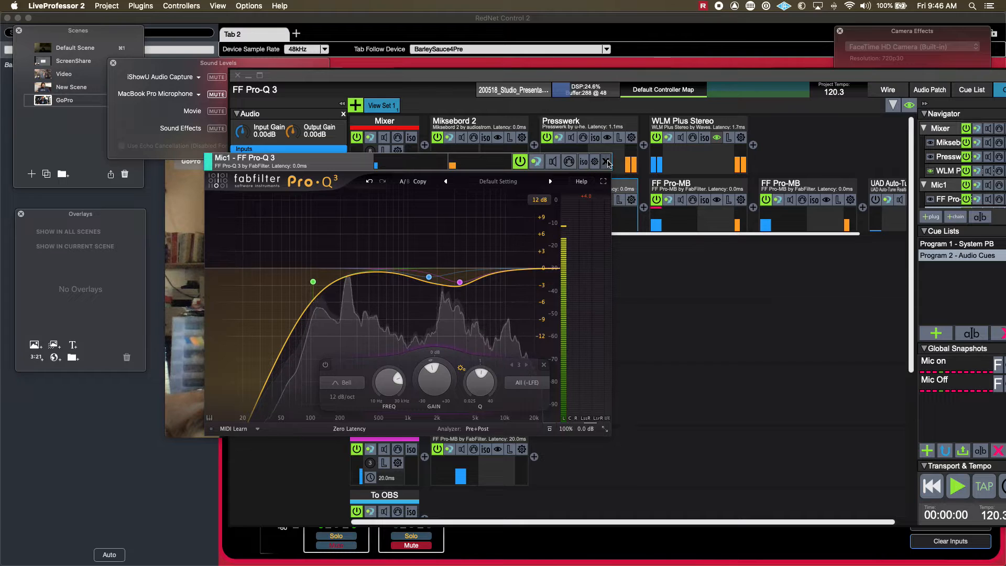
click(606, 162)
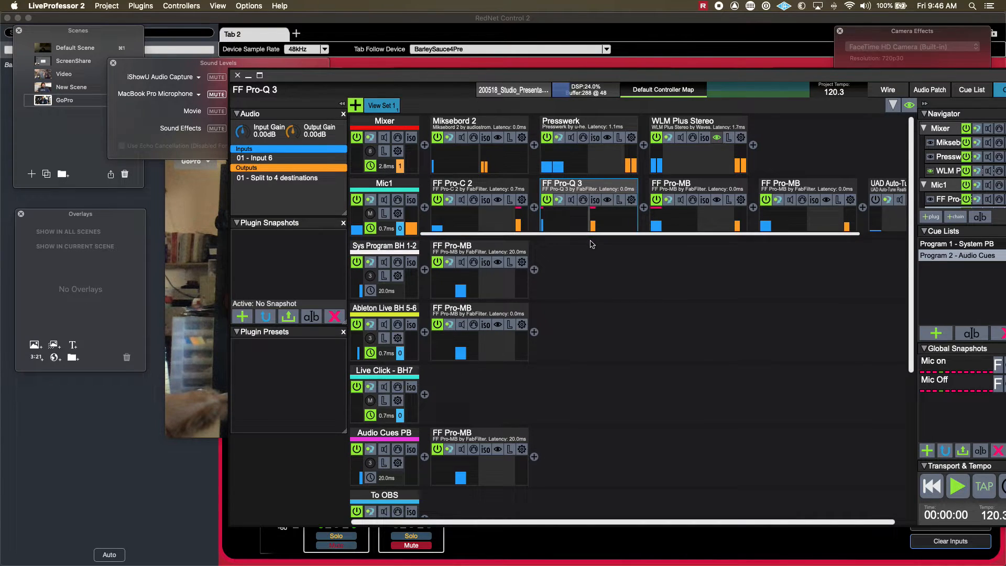
Inspect the De-esser preset in Mic1's first FF Pro-MB and compare it bypassed and active.
scroll(669, 205, right, 3)
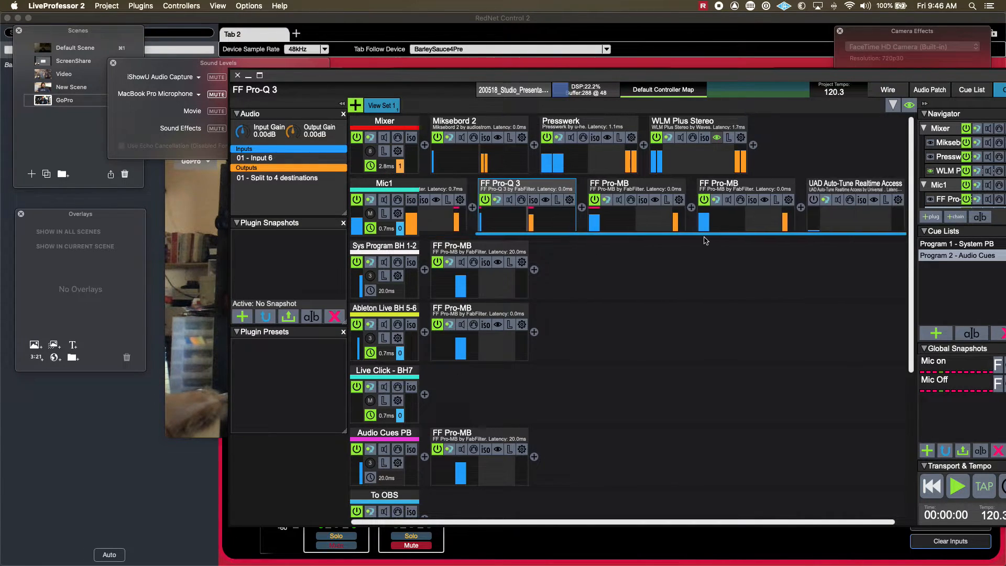
click(655, 201)
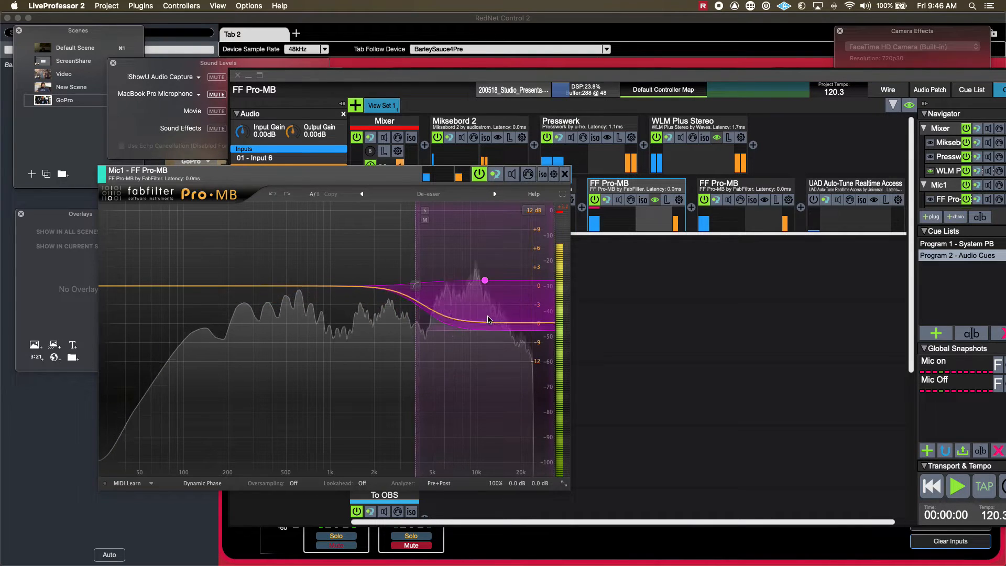
click(479, 174)
click(478, 175)
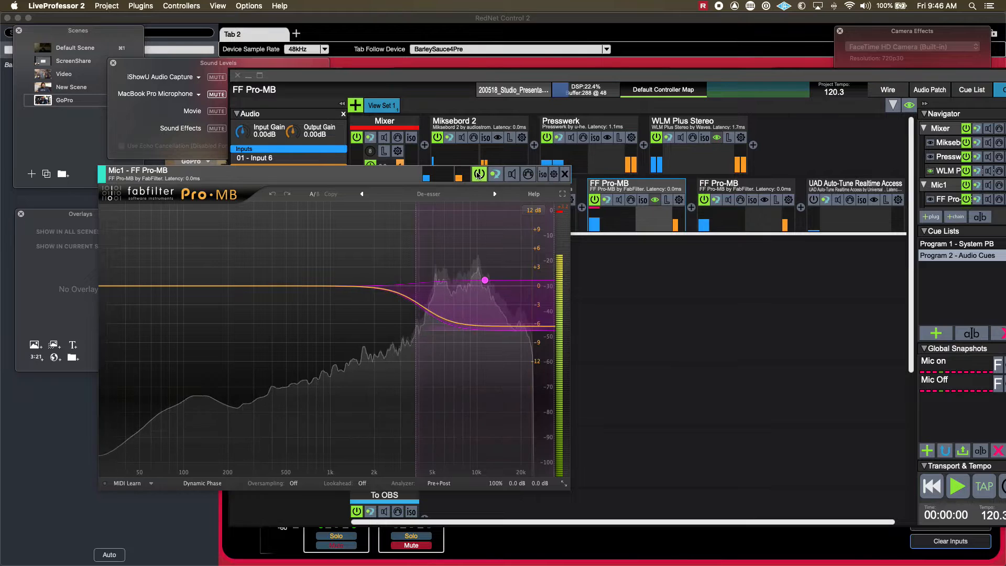
click(564, 175)
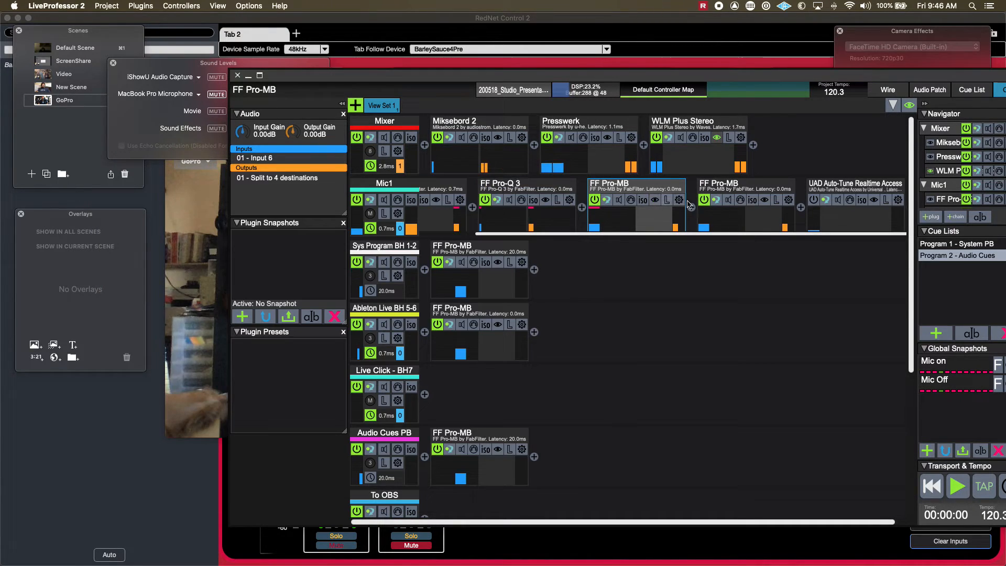
Switch Lookahead on and back off in the second FF Pro-MB on the Mic1 chain, and close the plugin.
click(765, 202)
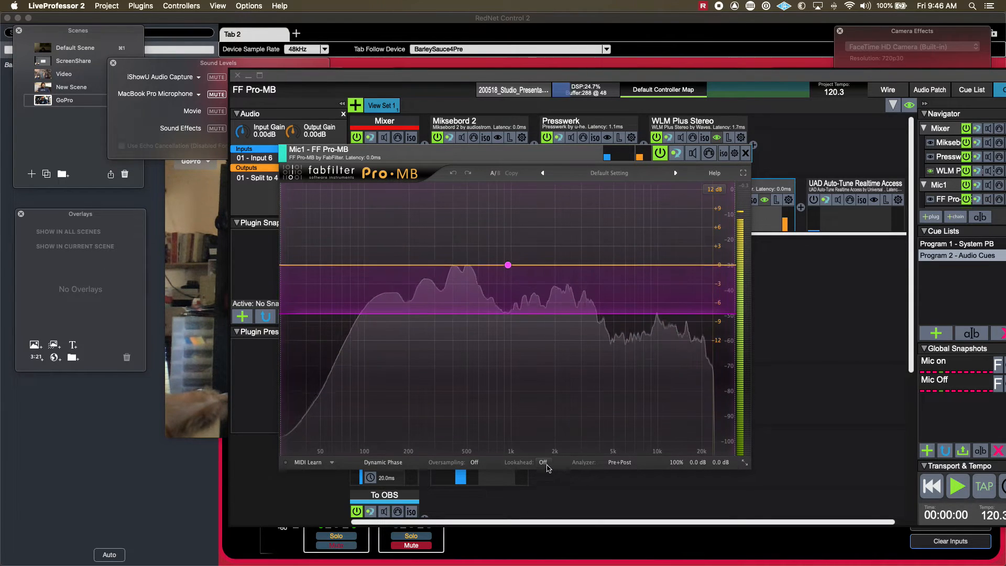
drag(539, 156, 423, 149)
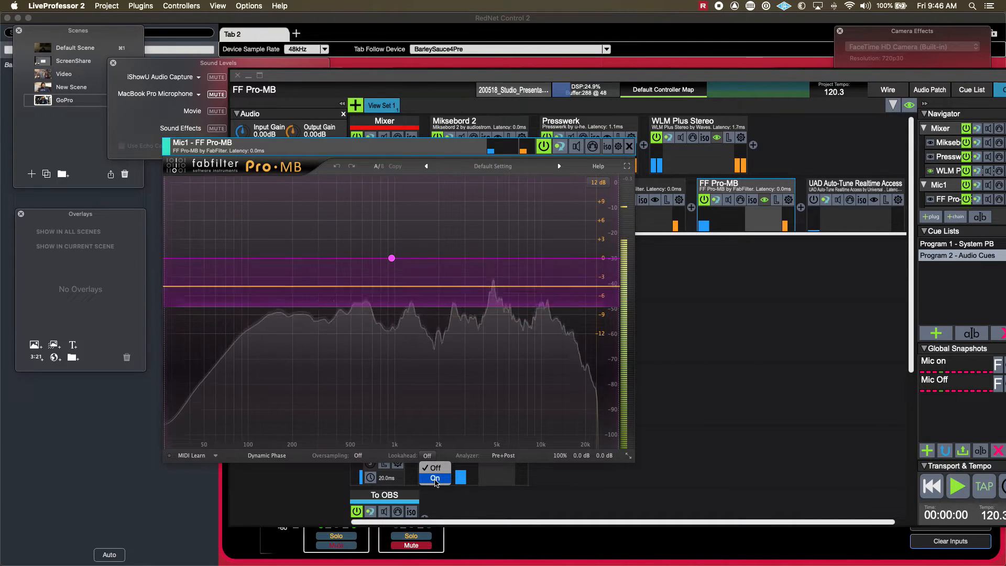
click(427, 455)
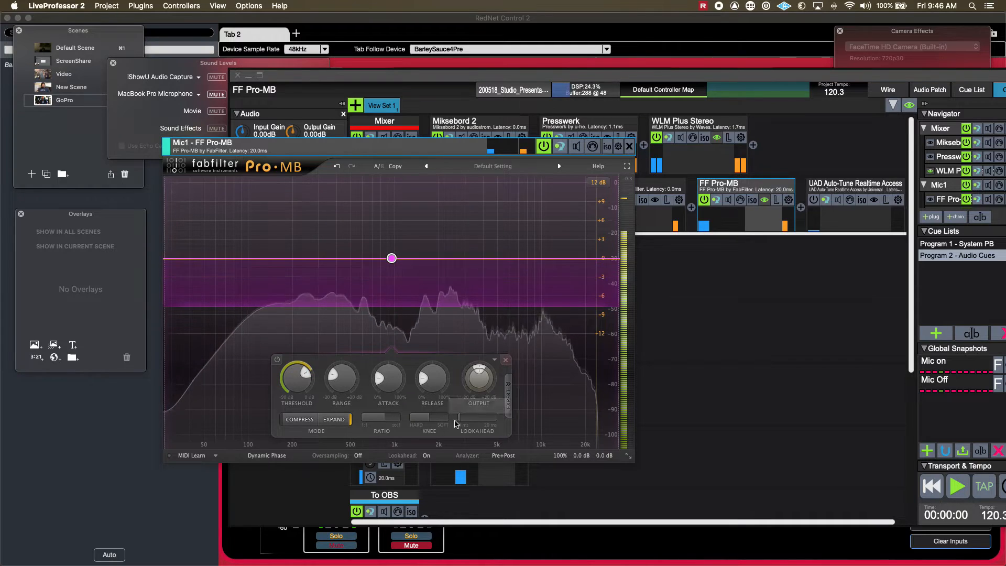
click(427, 455)
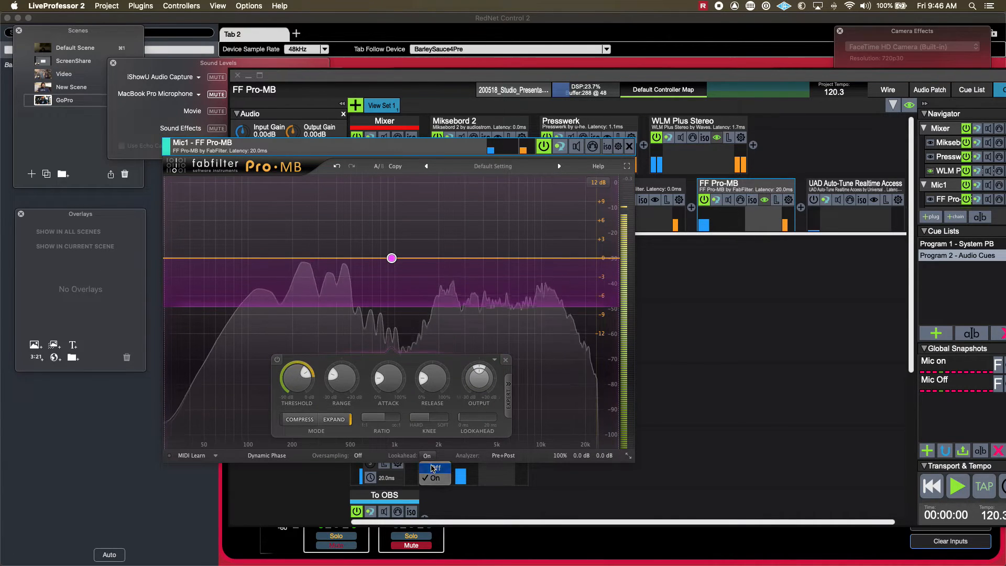
click(629, 146)
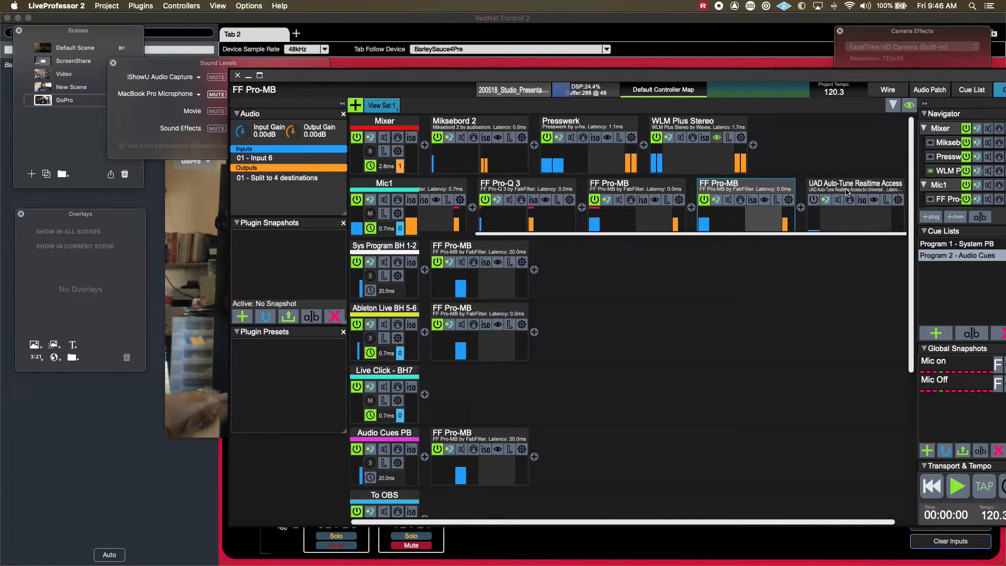
Switch to Ecamm Live to check the iShowU Audio Capture input level, and return to LiveProfessor 2.
click(180, 56)
key(super+Tab)
key(super+Tab)
key(super+Tab)
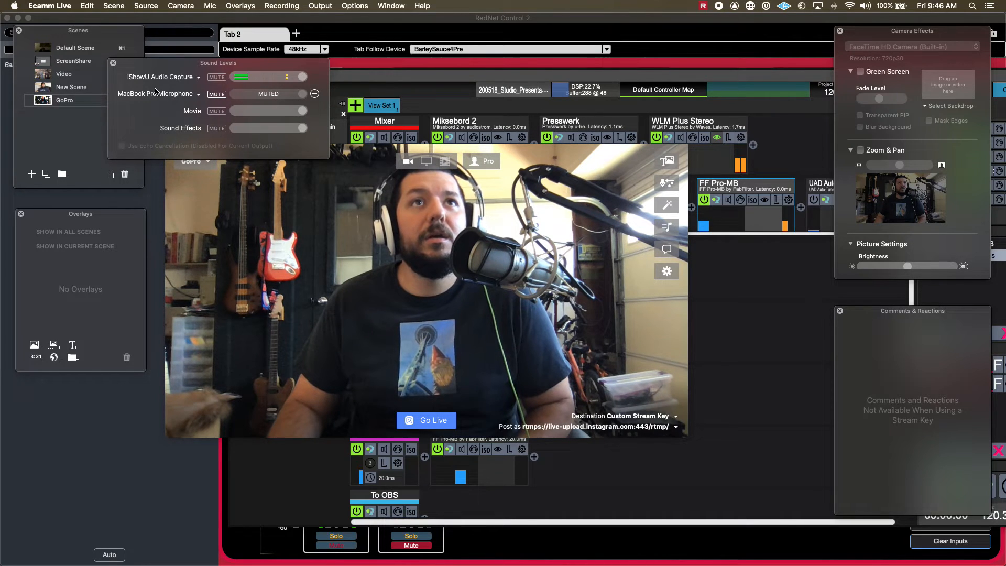
mouse_move(366, 303)
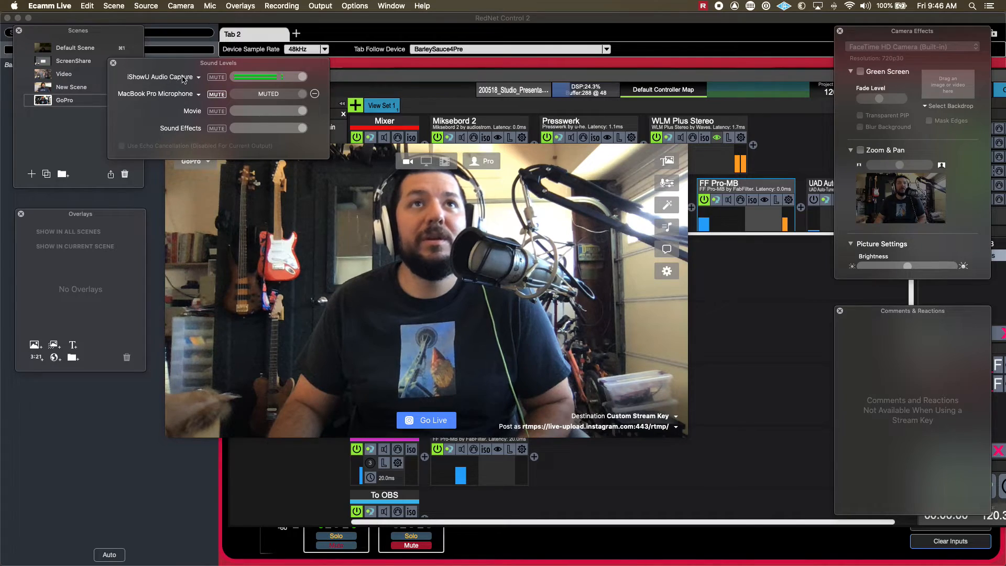
click(331, 117)
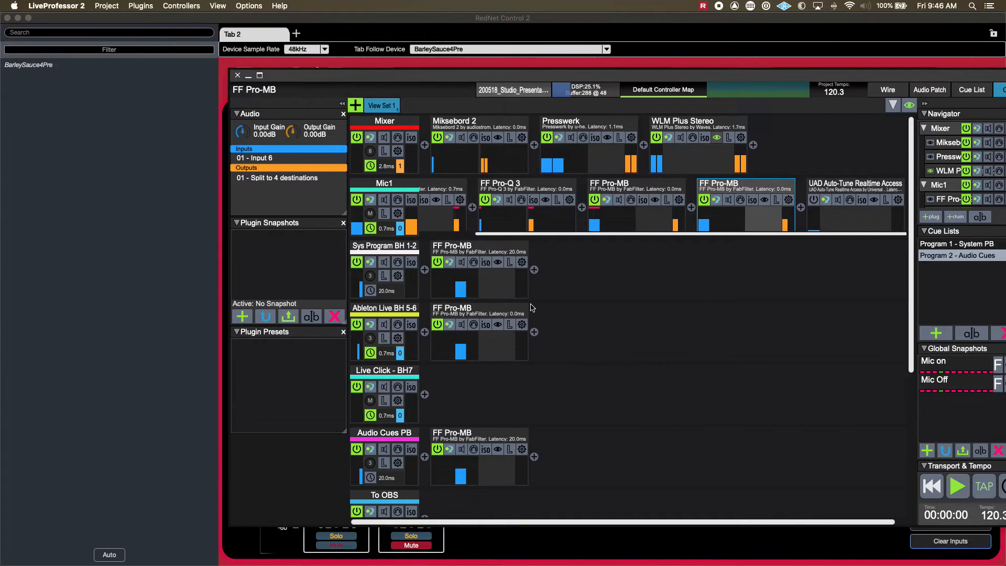
Launch Skype and check the microphone device choices in its Audio & Video settings, keeping iShowU Audio Capture.
key(F4)
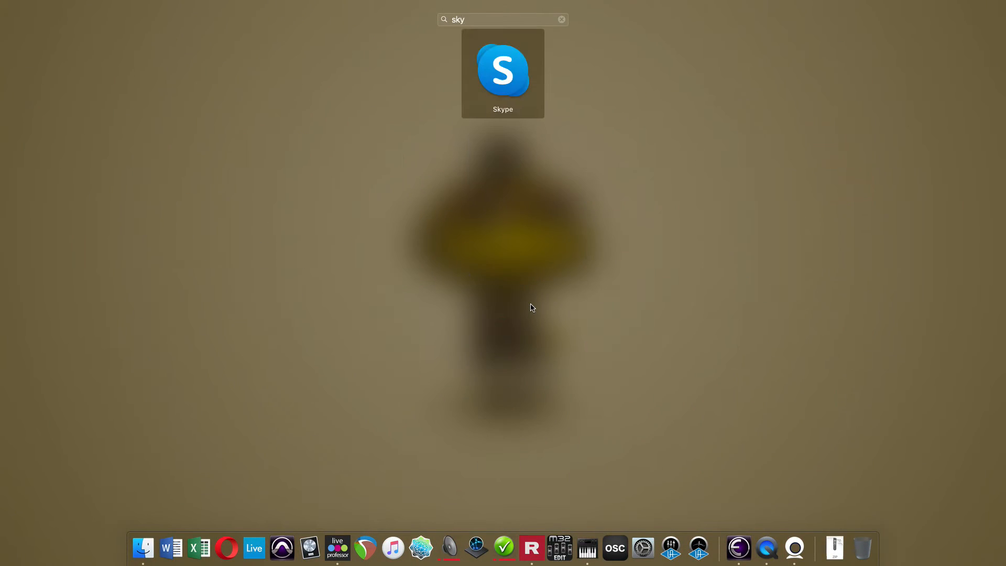
key(Return)
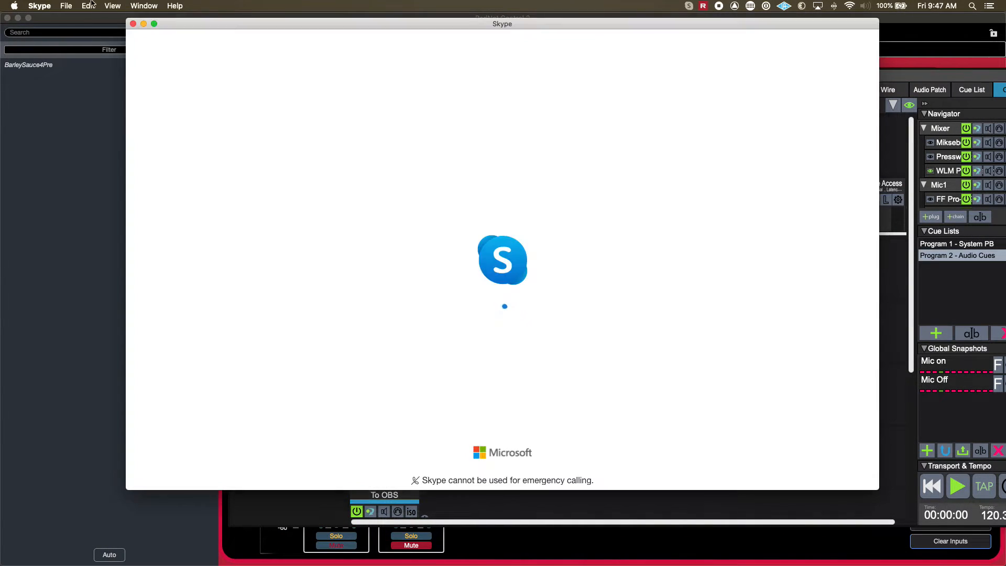
key(super+comma)
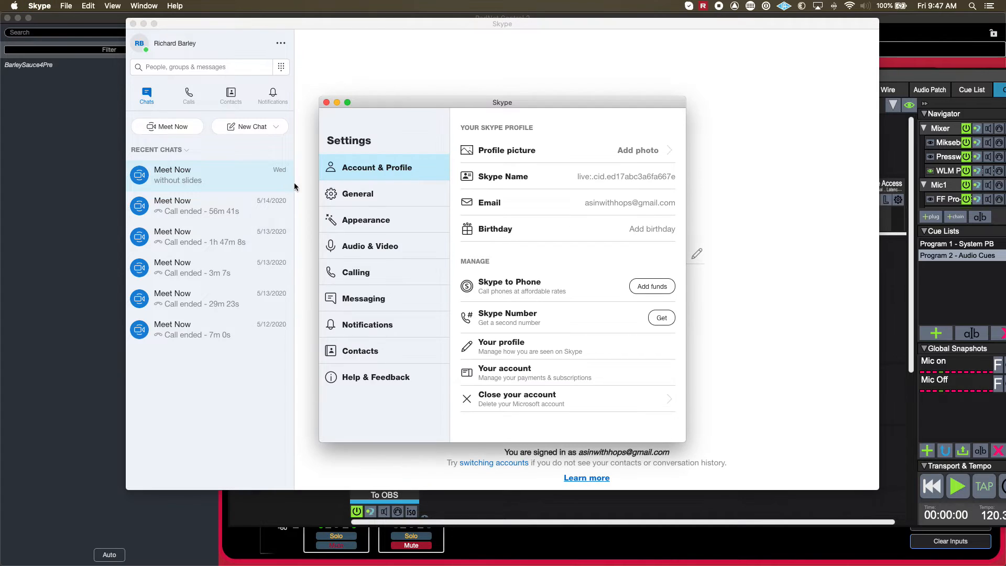
click(361, 244)
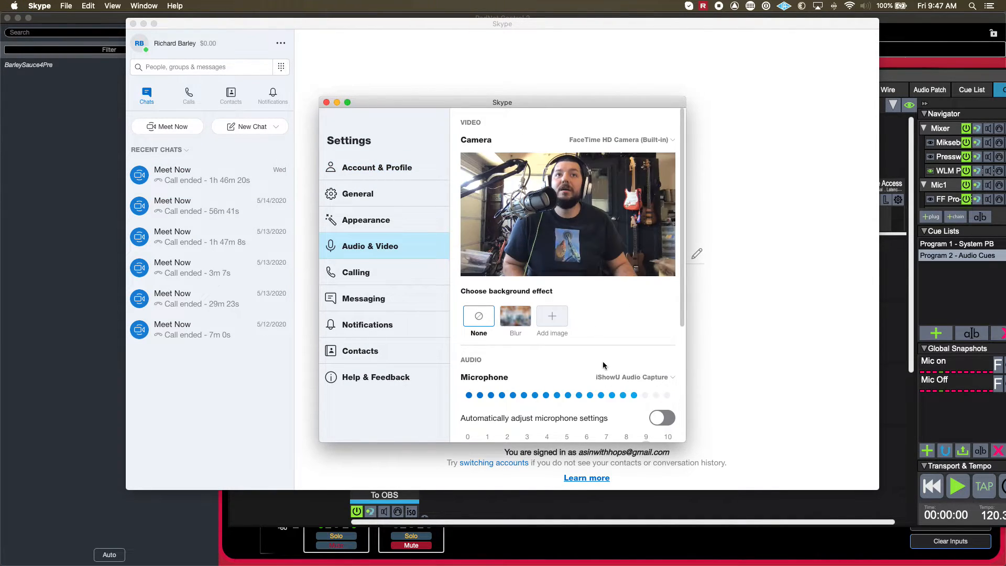
click(640, 377)
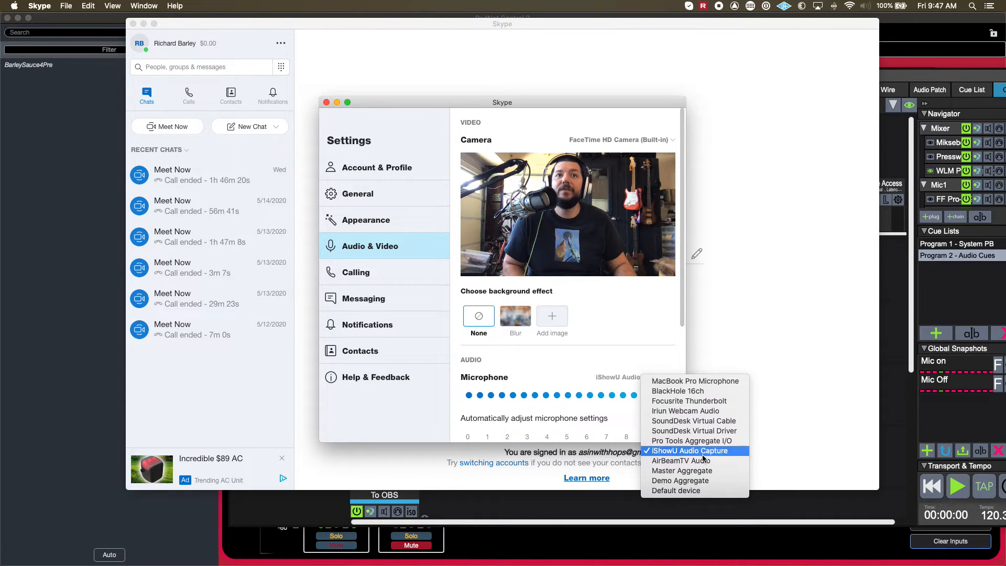
click(626, 317)
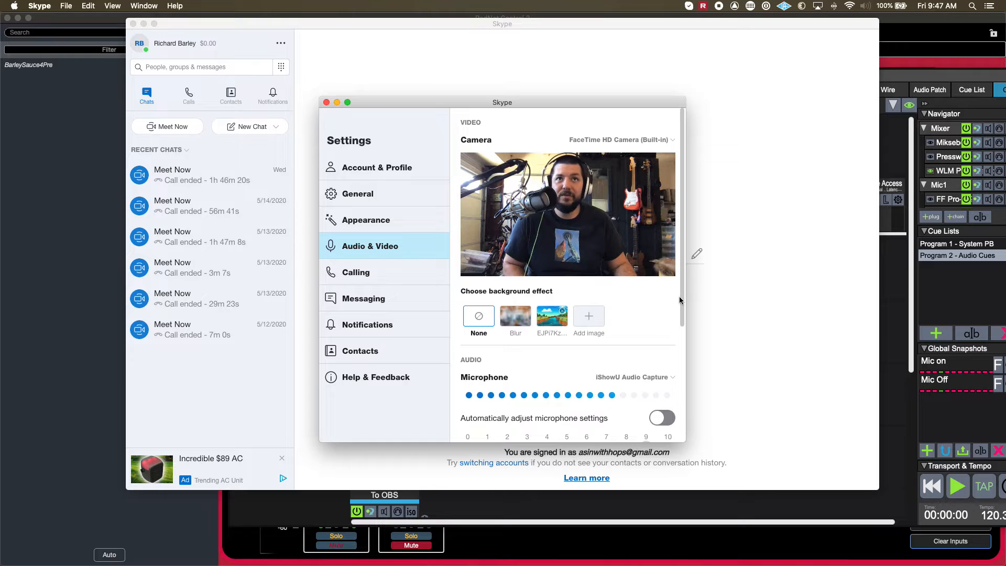
Review the available speaker output devices in Skype's audio settings, keep Focusrite Thunderbolt, and close the settings.
scroll(652, 308, down, 5)
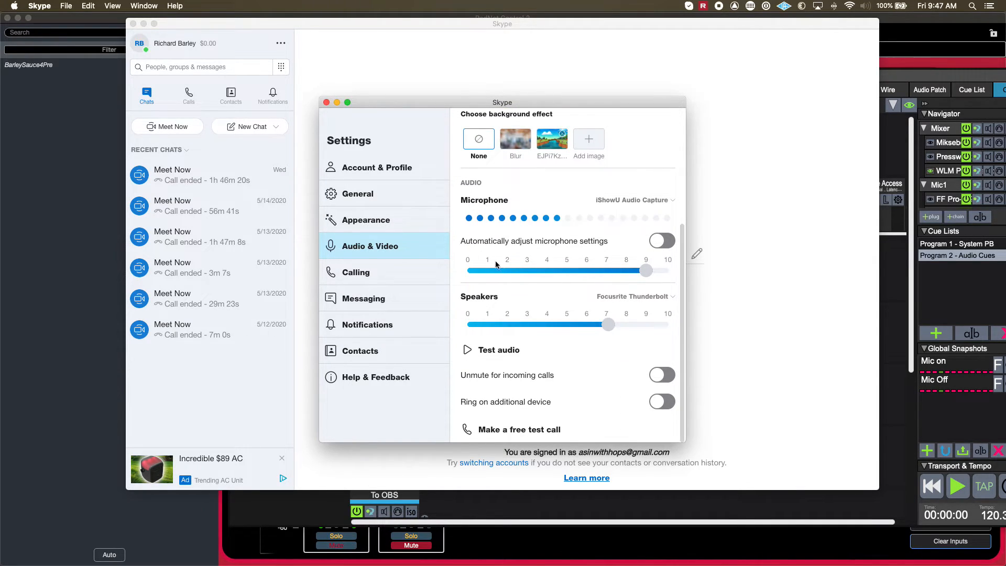
click(625, 299)
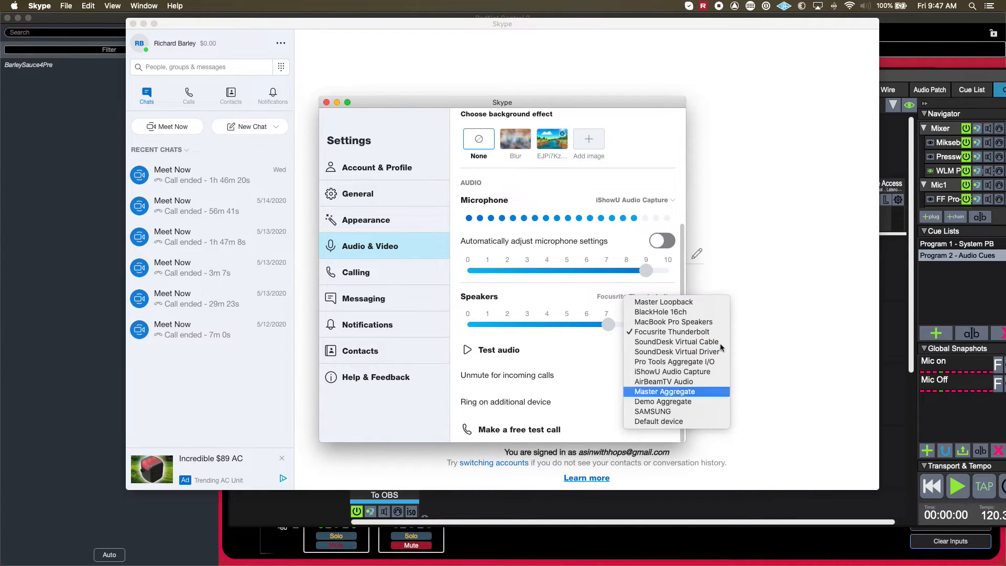
click(562, 361)
click(626, 297)
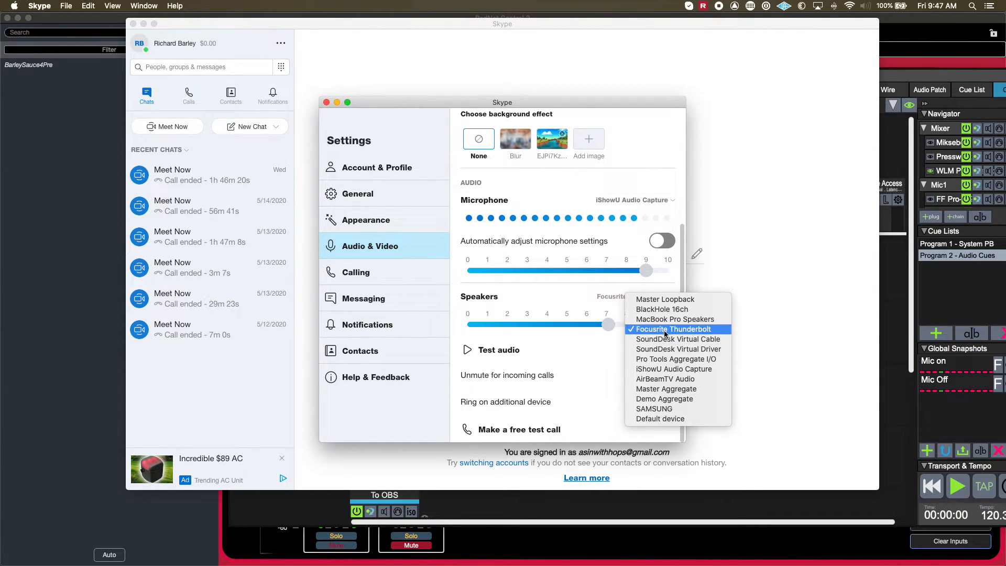
click(586, 362)
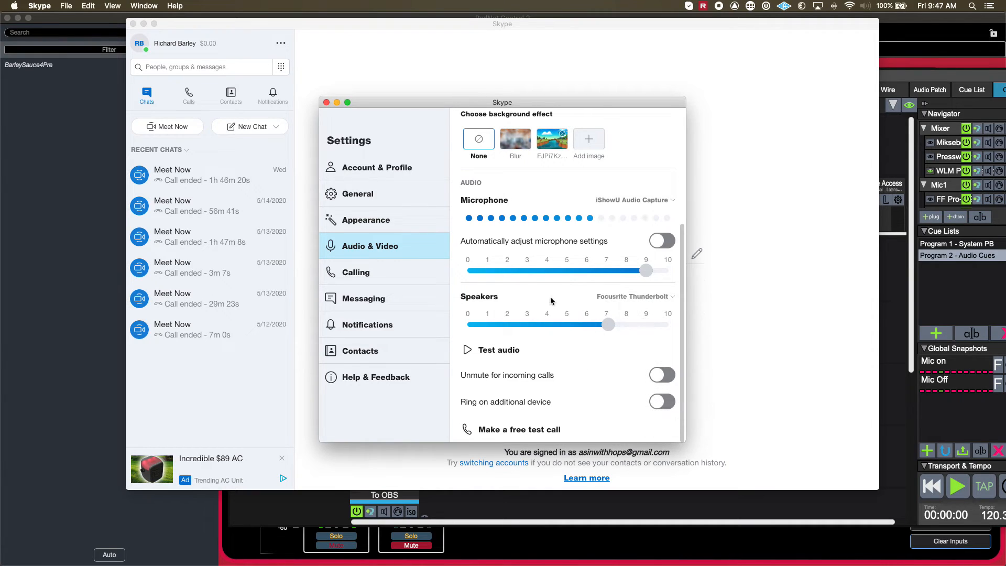
click(620, 299)
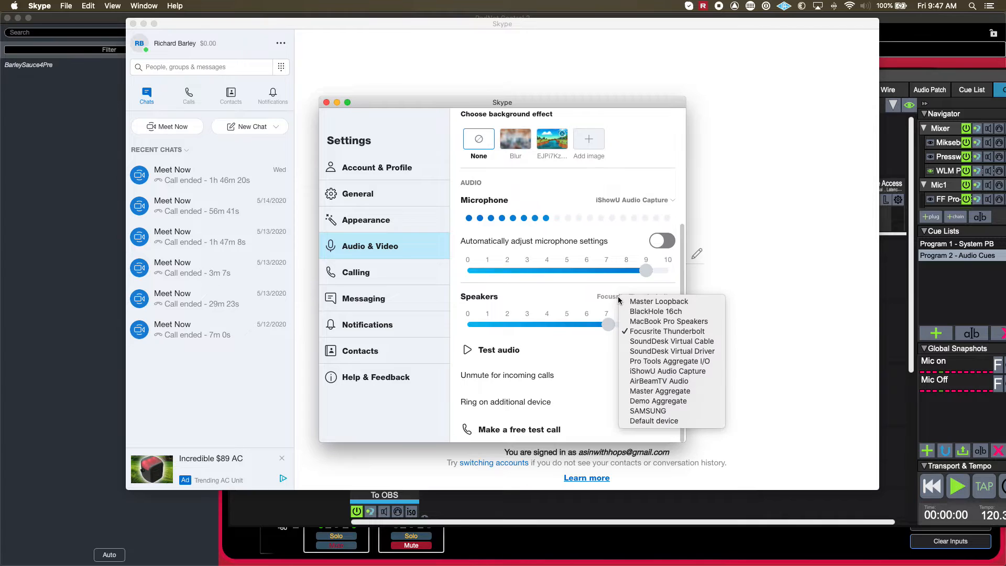
click(619, 292)
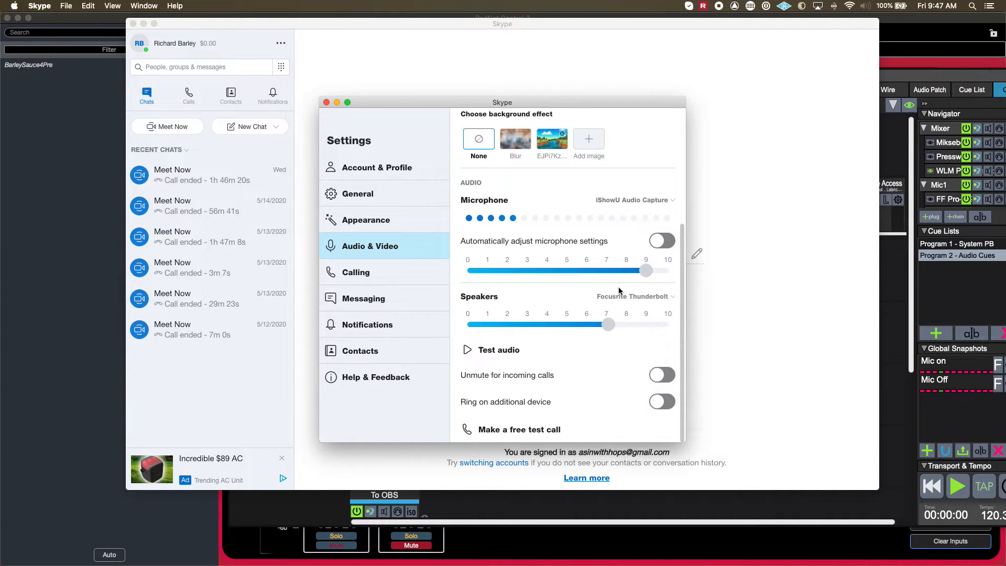
click(619, 297)
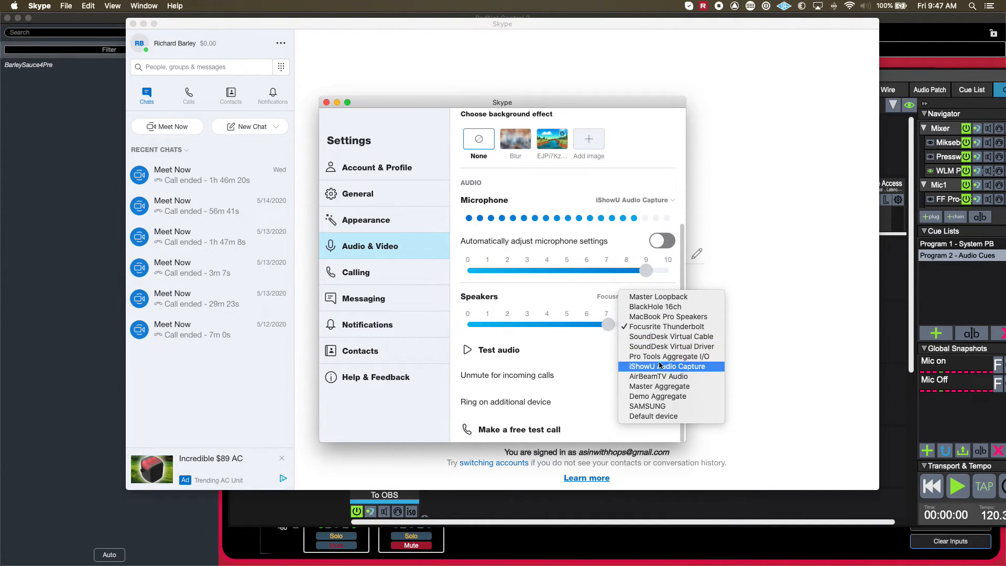
click(588, 362)
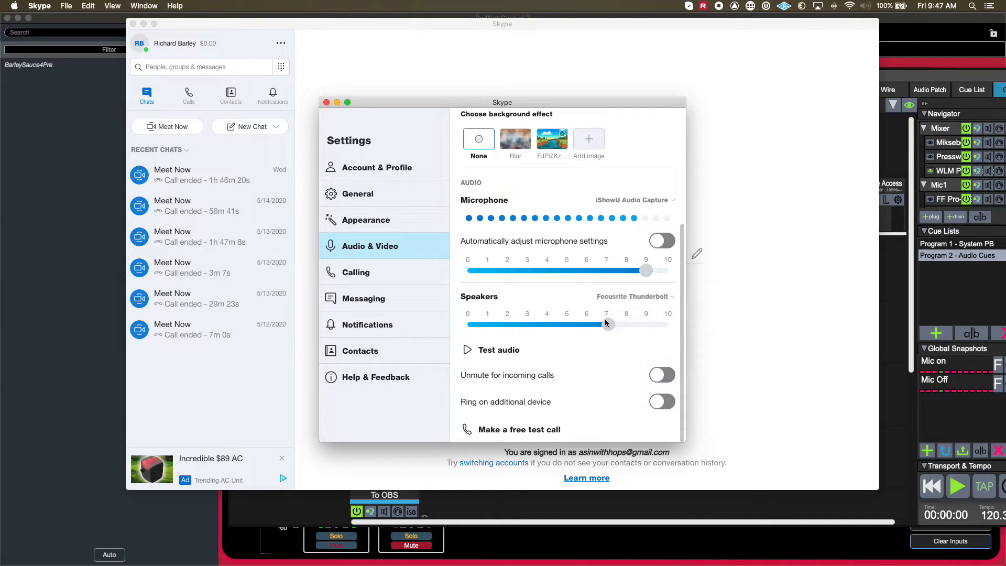
click(326, 103)
Switch to Audio MIDI Setup and open the speaker configuration of the Focusrite Thunderbolt device.
mouse_move(677, 546)
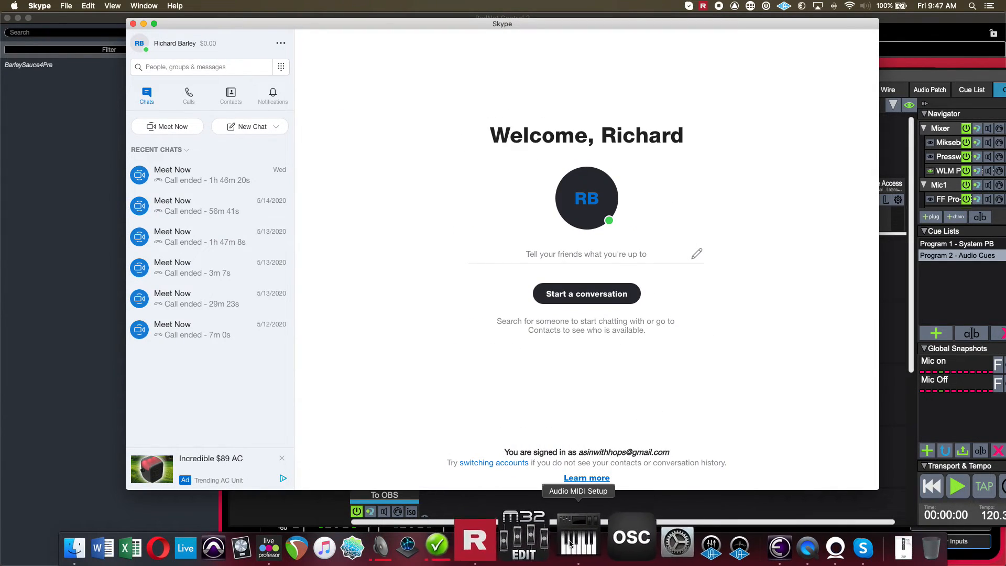
click(579, 542)
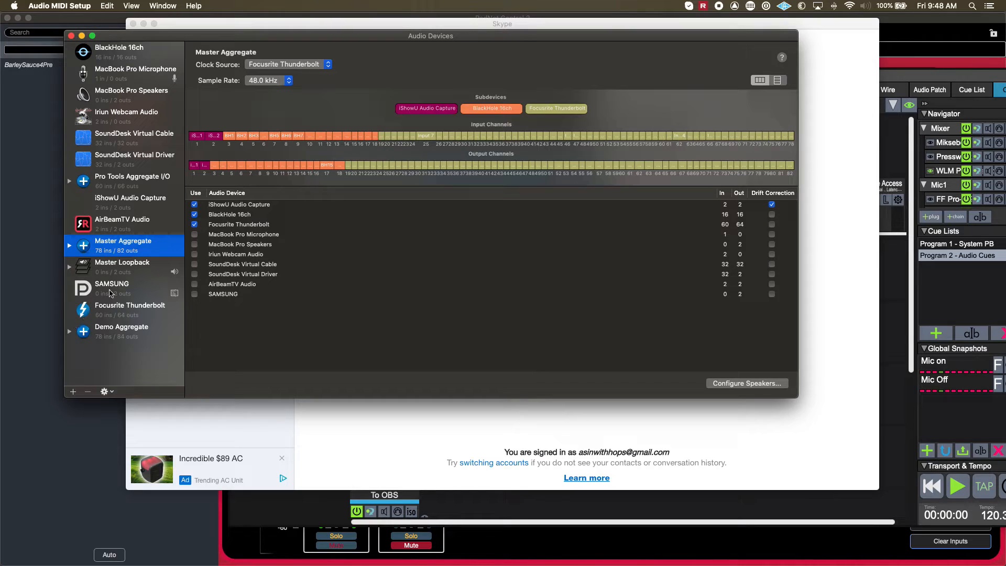
click(117, 308)
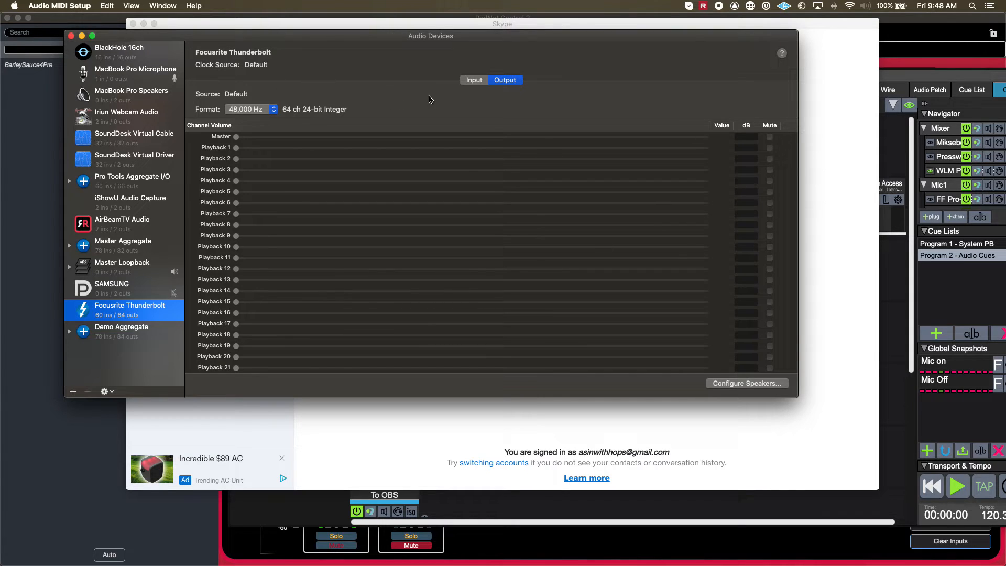
click(750, 385)
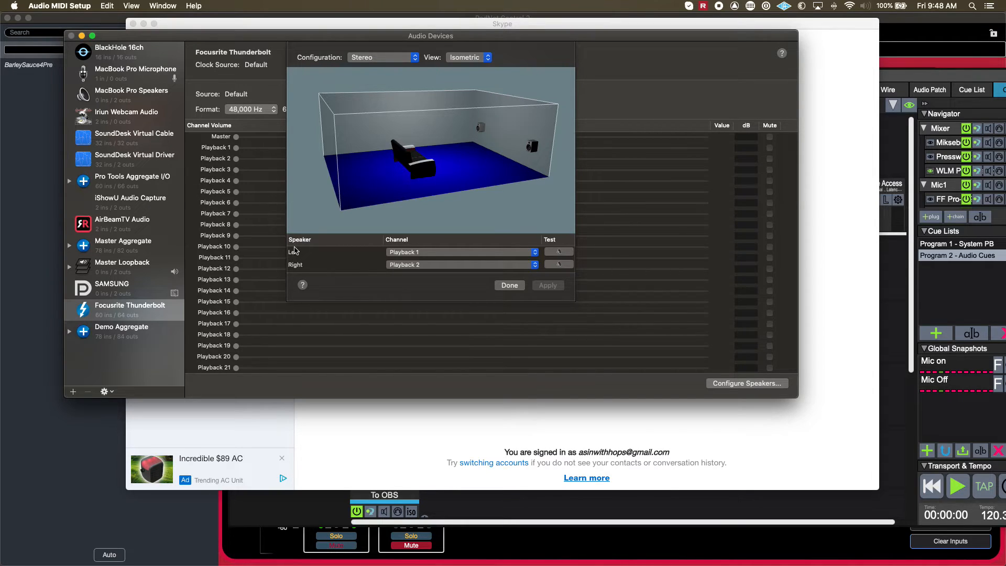
Review the playback channels available for the Focusrite Thunderbolt's left speaker, keep Playback 1, and close the speaker configuration.
click(455, 254)
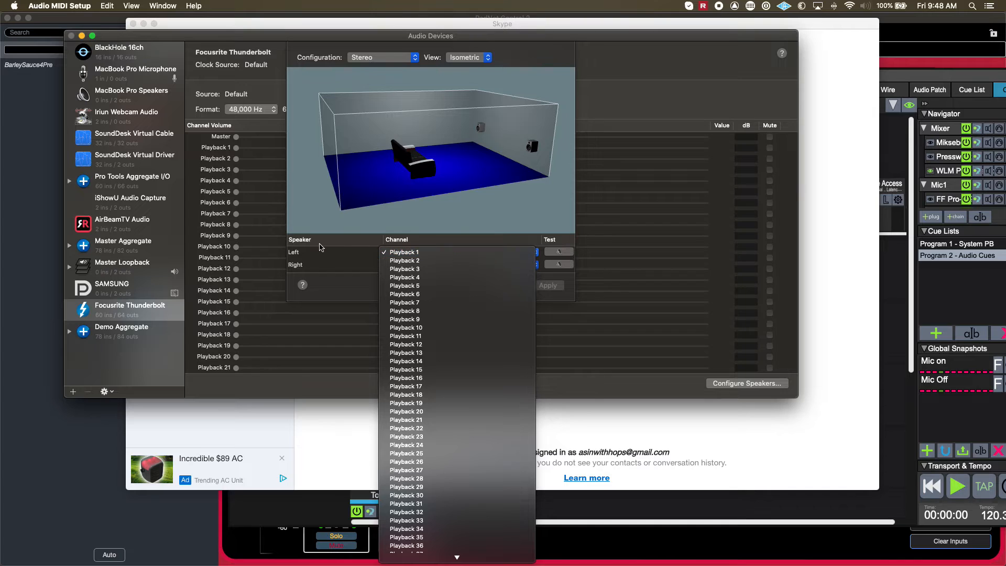
click(394, 252)
click(407, 254)
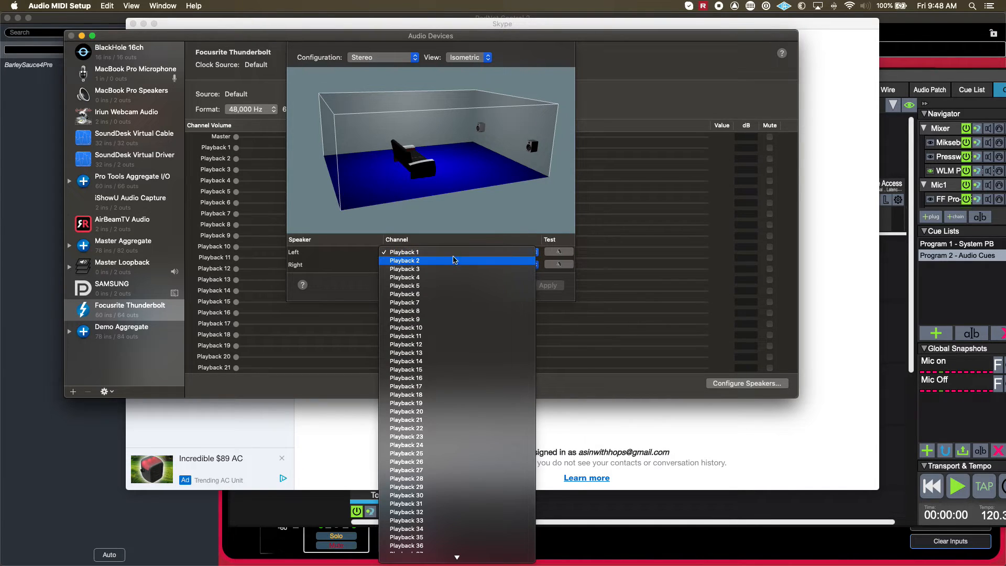
click(411, 253)
click(414, 256)
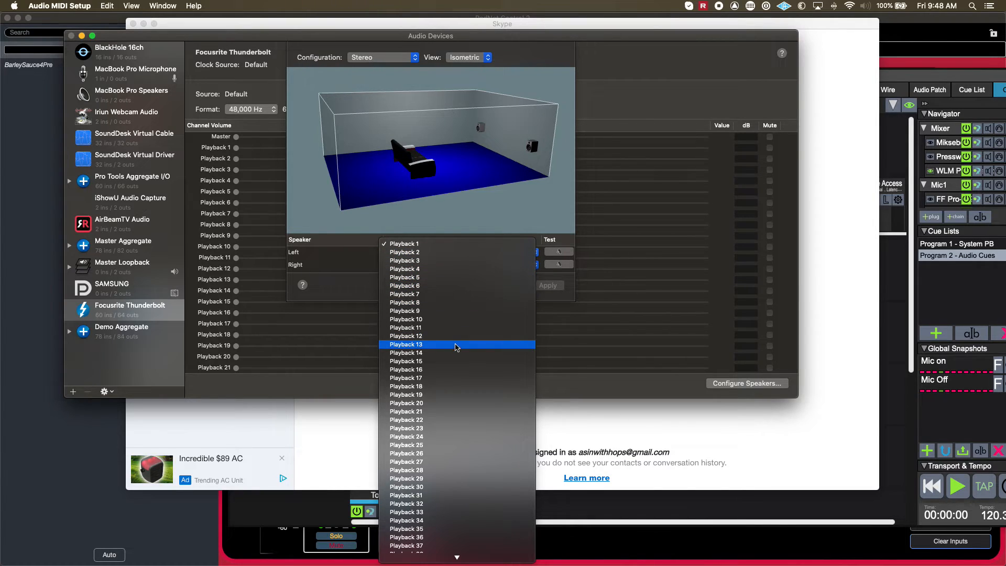
click(349, 251)
click(395, 398)
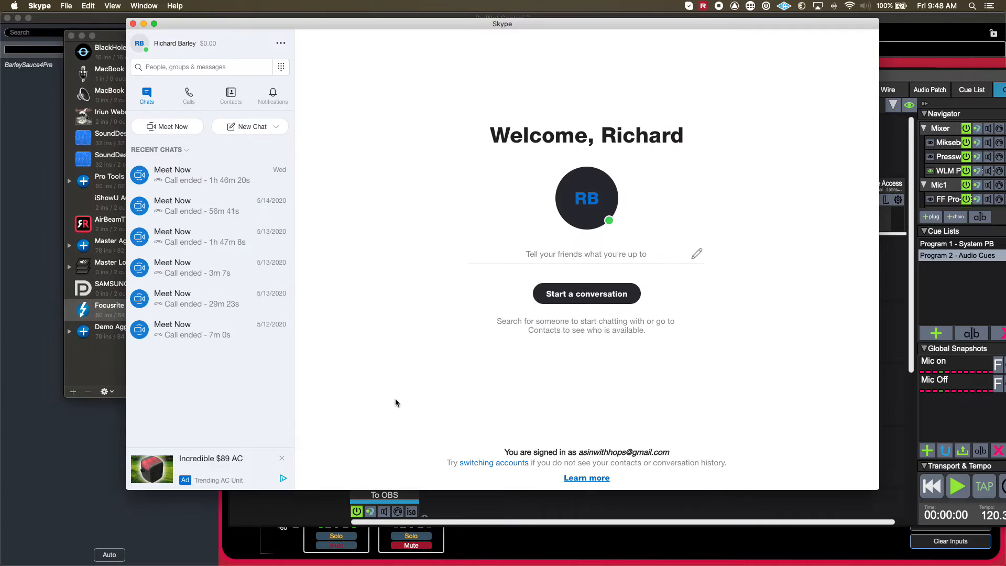
key(super+Tab)
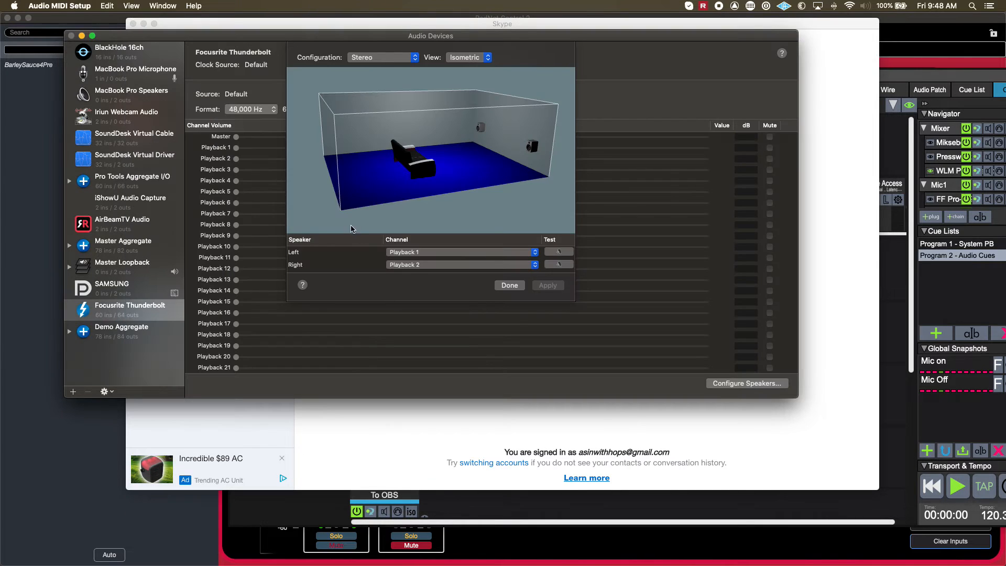
click(417, 253)
click(349, 261)
click(509, 286)
Review the left speaker's channel choices in the BlackHole 16ch speaker configuration, keep channel 1, and close the configuration.
click(116, 55)
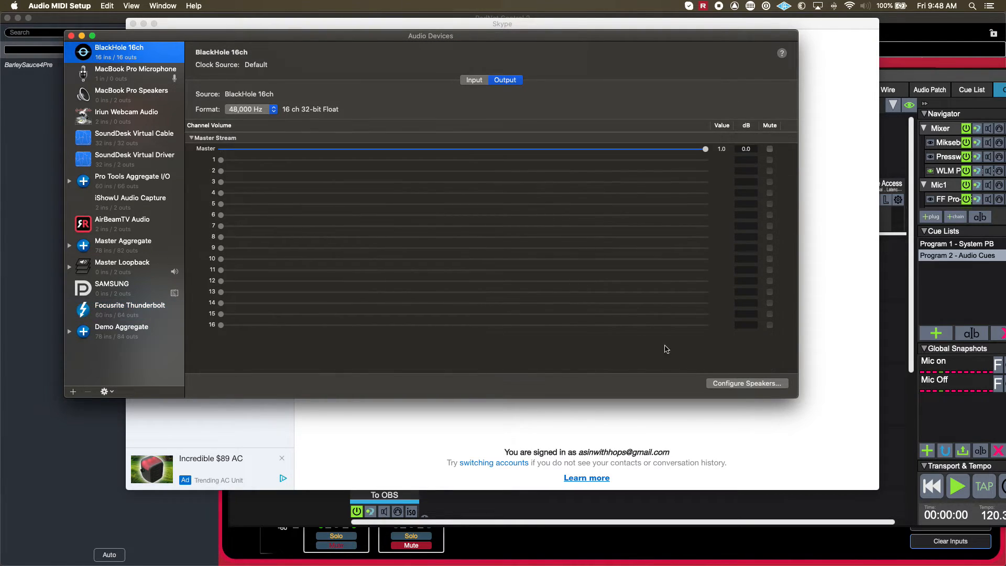
click(747, 383)
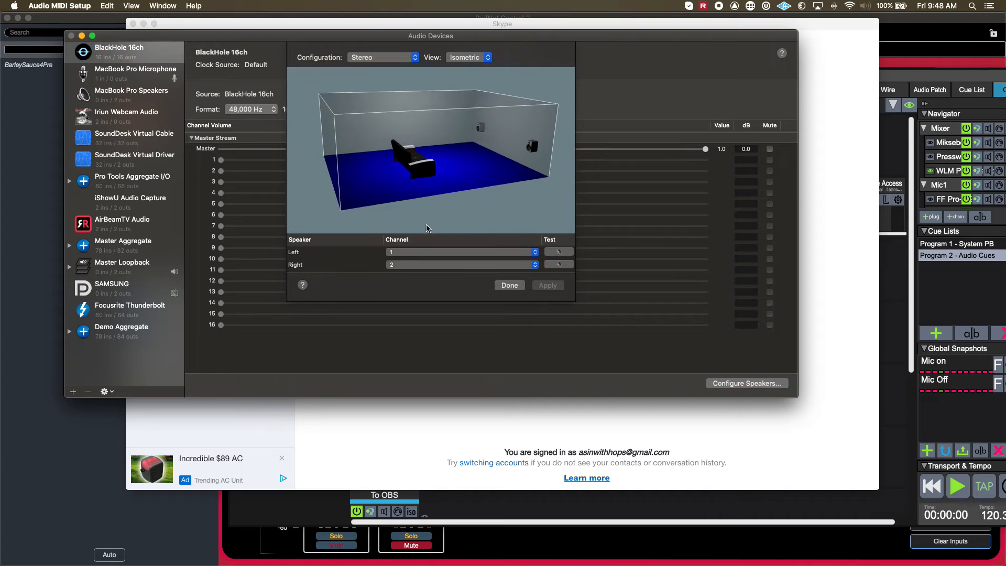
click(433, 255)
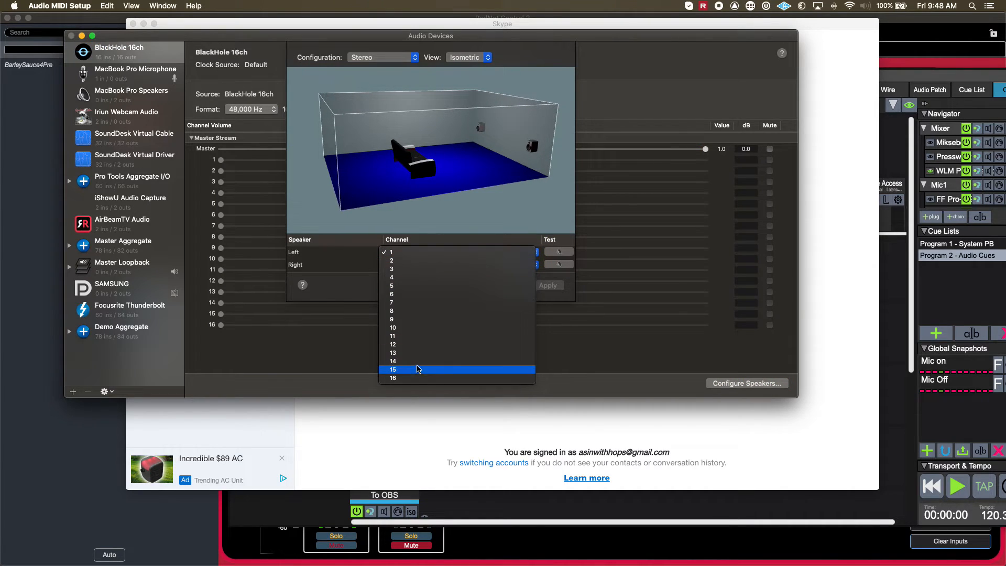
click(338, 273)
click(511, 285)
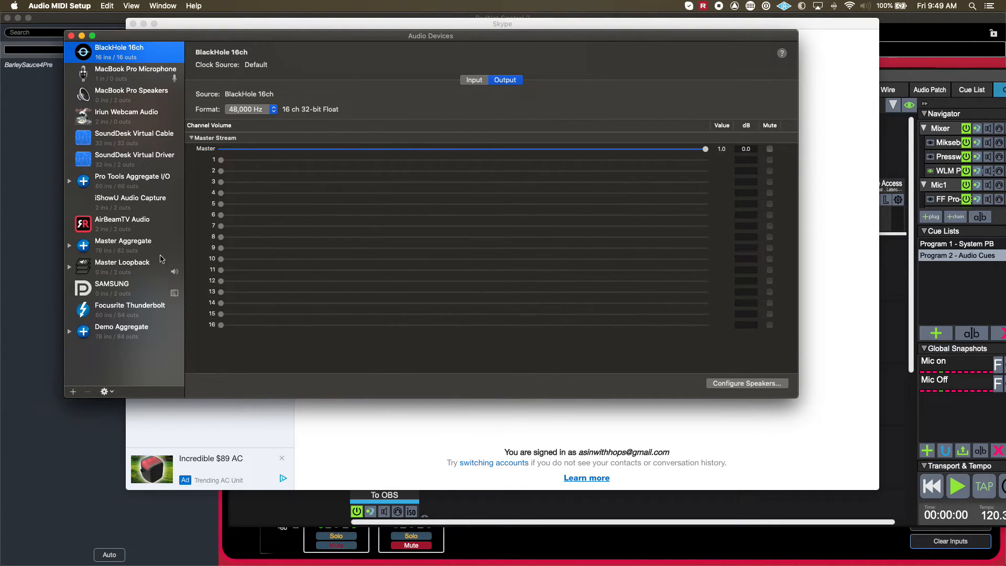
key(super+Tab)
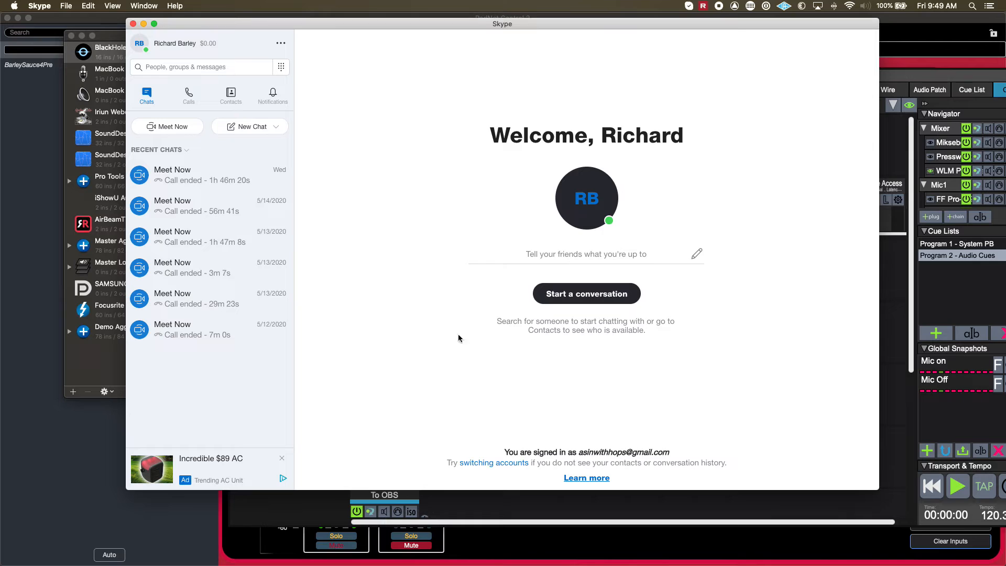
key(super+Tab)
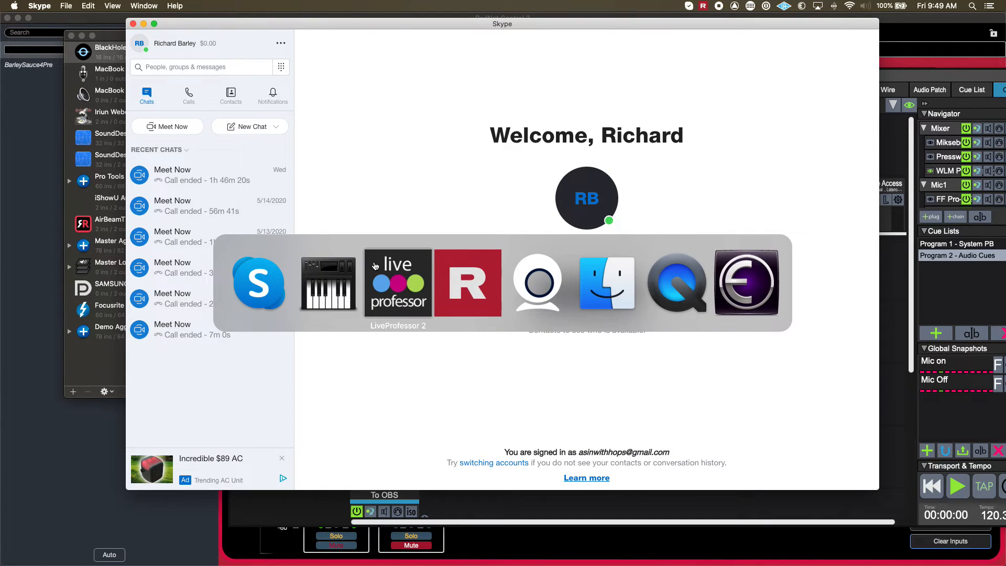
key(super+Tab)
key(super+Tab)
key(super+Tab)
key(super+Tab)
key(super+Tab)
key(super+Tab)
key(super+Tab)
key(super+Tab)
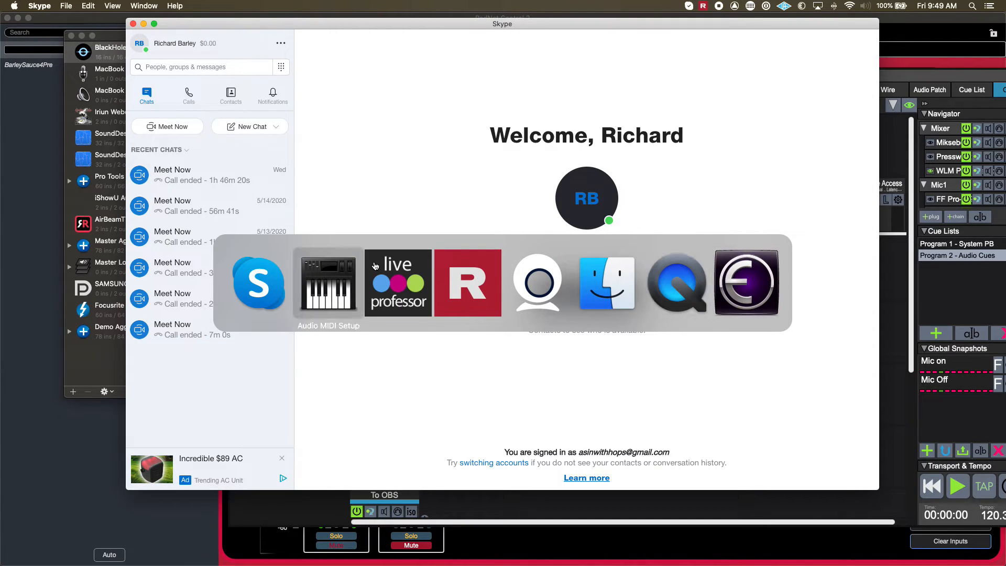
key(super+Tab)
key(super+Tab)
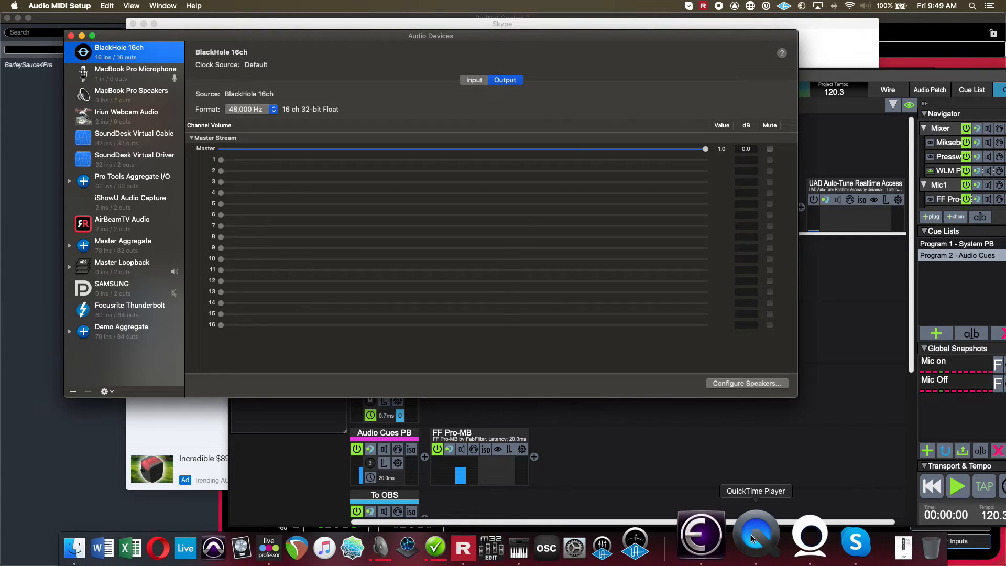
Search the installed applications for "sound", launch SoundDesk, and reposition and enlarge its mixer window.
key(F4)
text(sound)
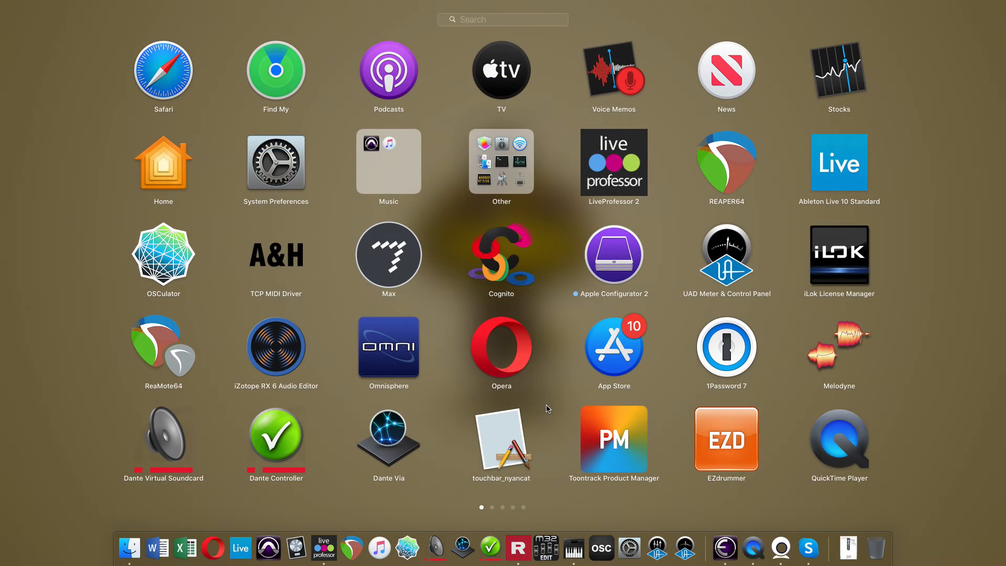
key(Right)
key(Right)
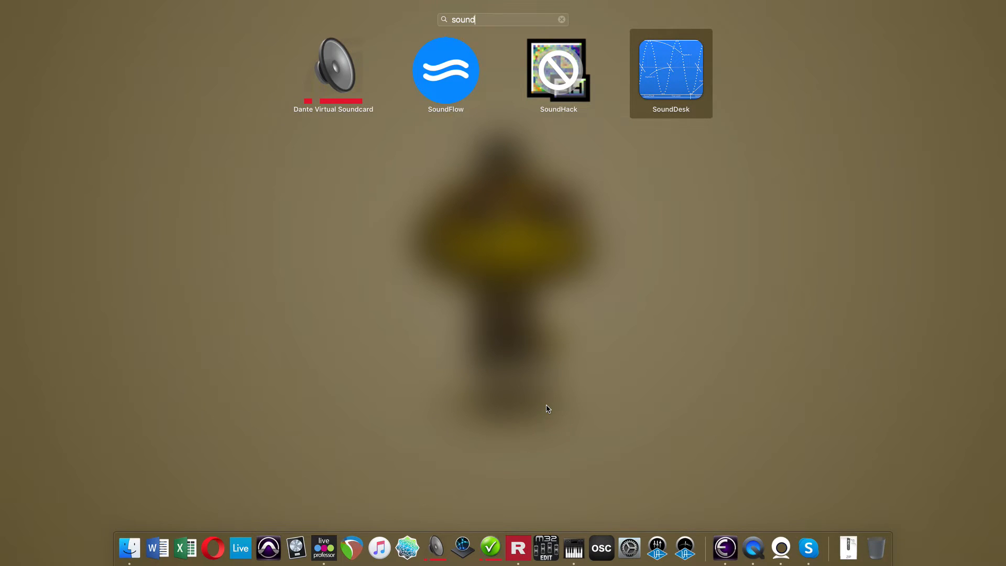
key(Return)
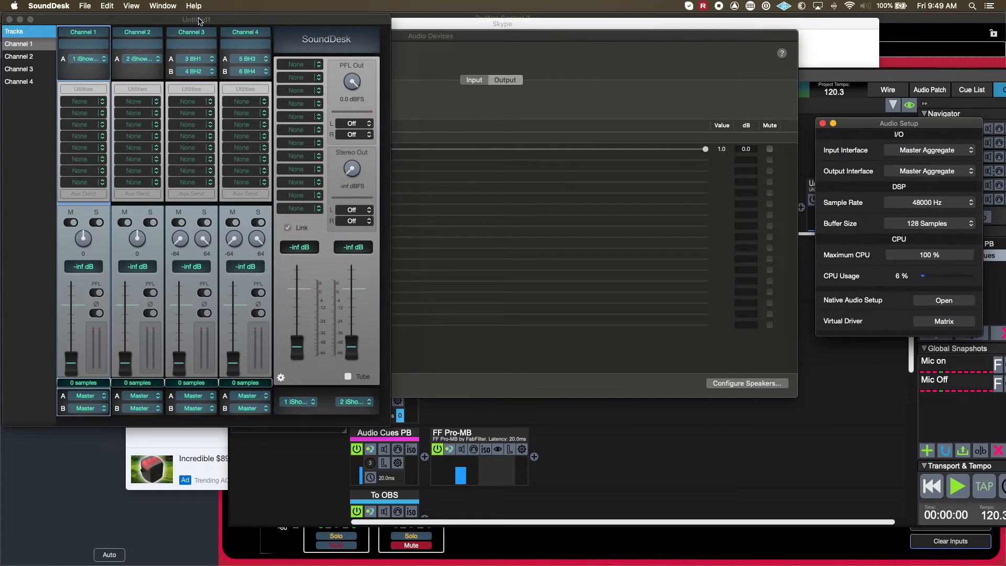
drag(200, 21, 325, 52)
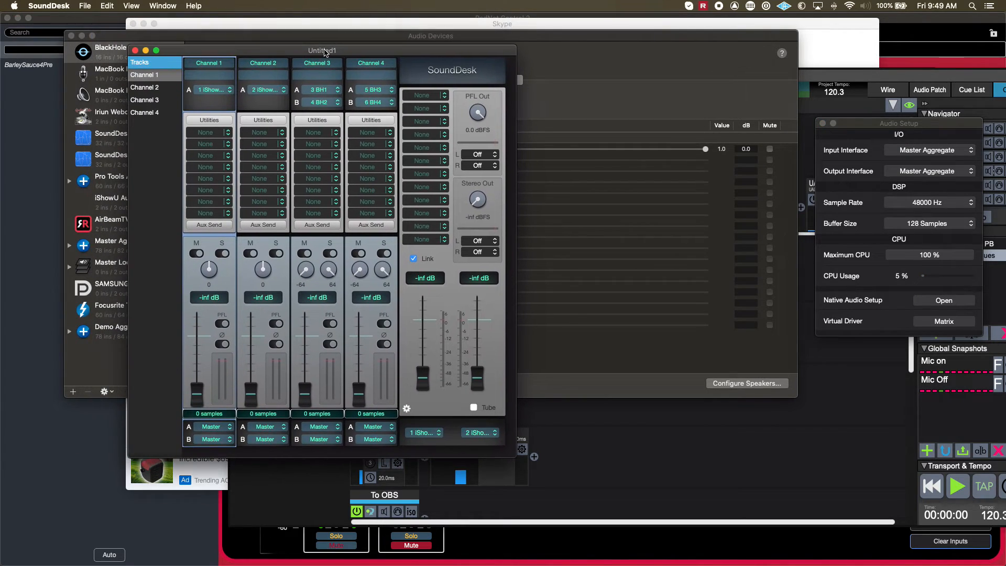
drag(510, 456, 664, 505)
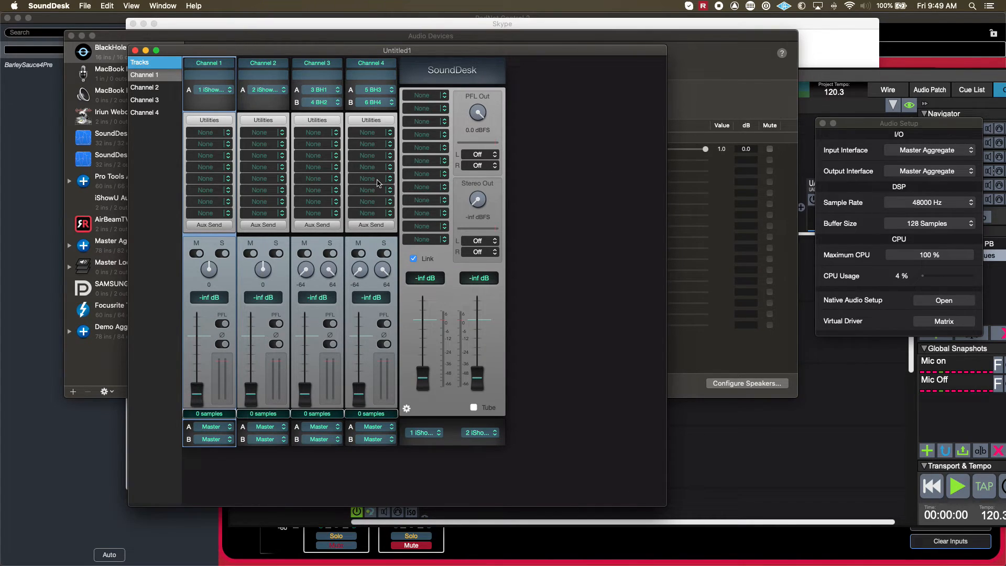
View SoundDesk's version and credits information, and close it.
click(47, 5)
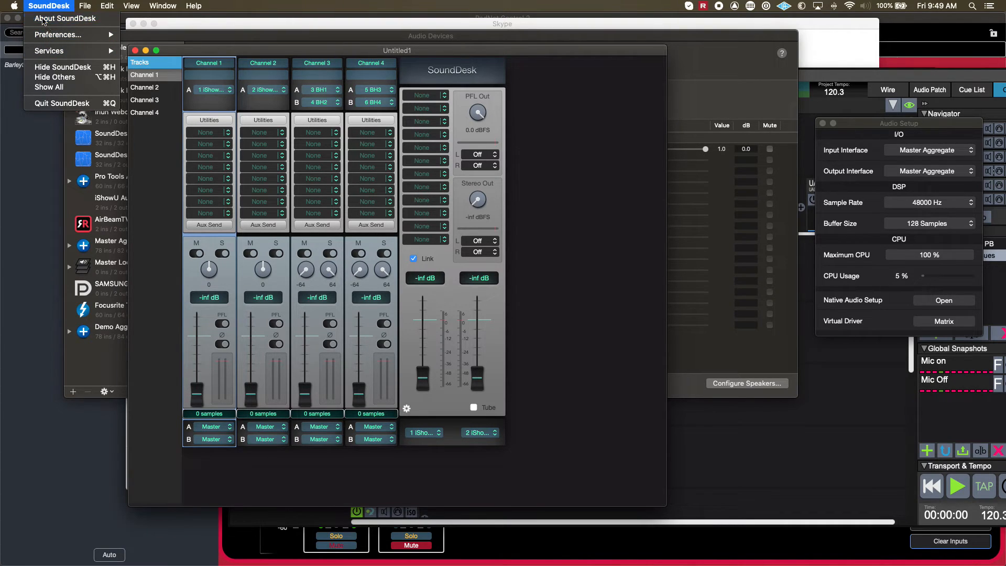
click(45, 20)
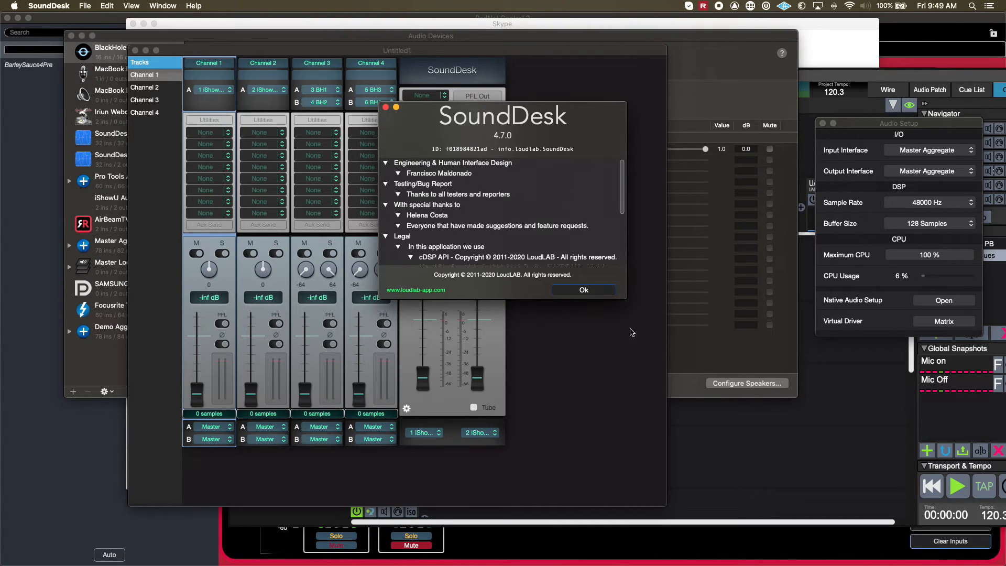
click(595, 294)
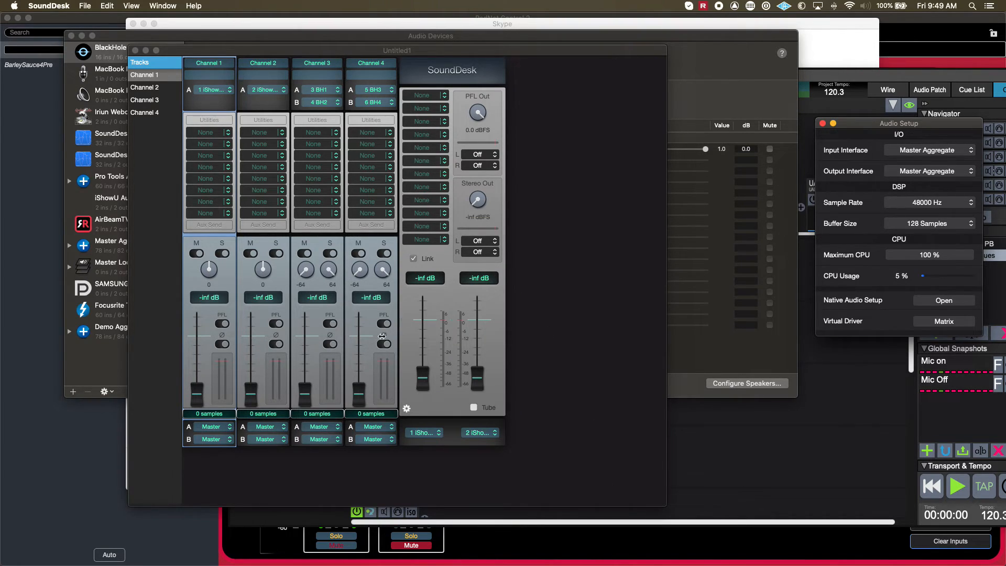
Review the available input interfaces in SoundDesk's Audio Setup, keeping Master Aggregate.
mouse_move(198, 393)
mouse_down()
mouse_move(197, 349)
mouse_move(197, 393)
mouse_up()
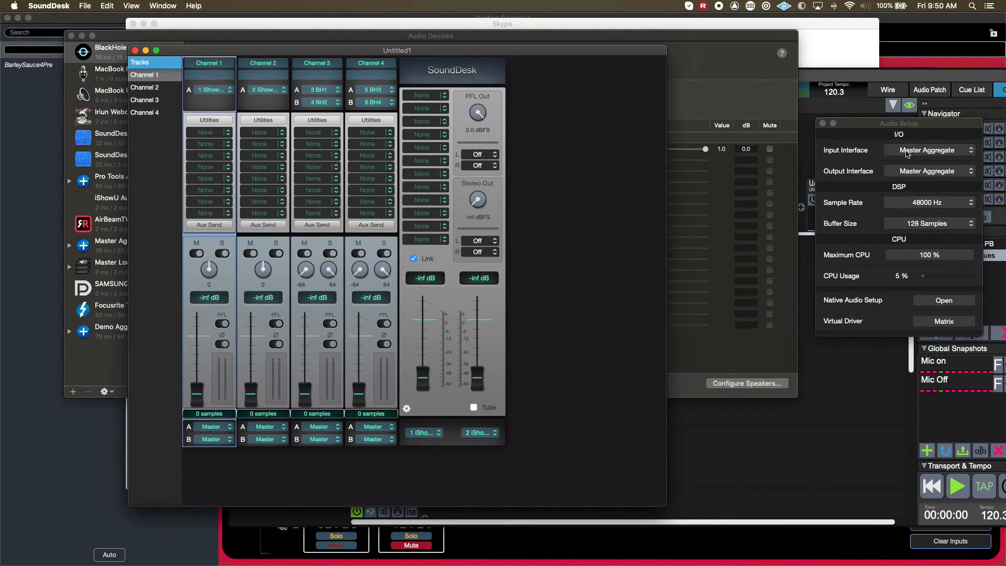
click(907, 152)
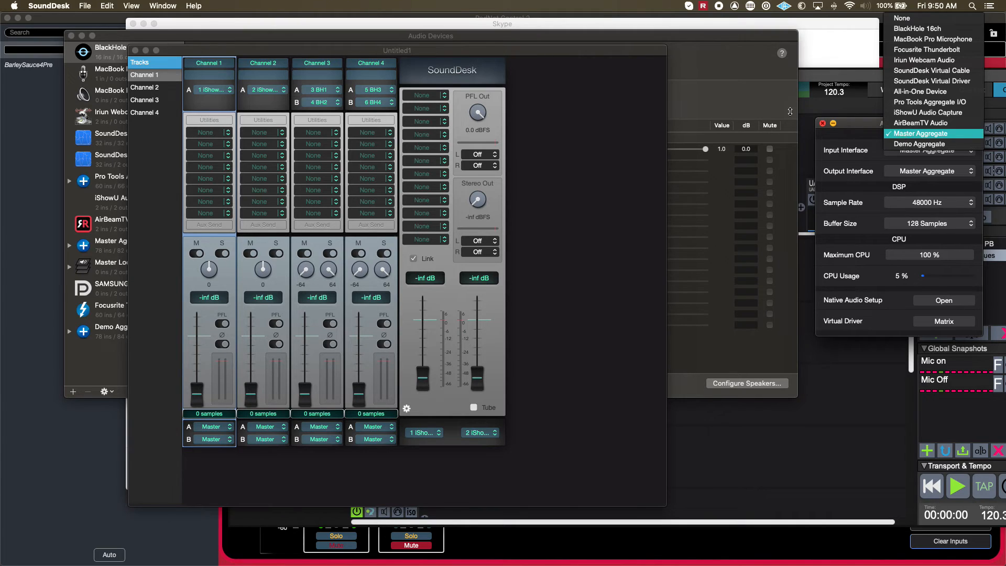
click(421, 51)
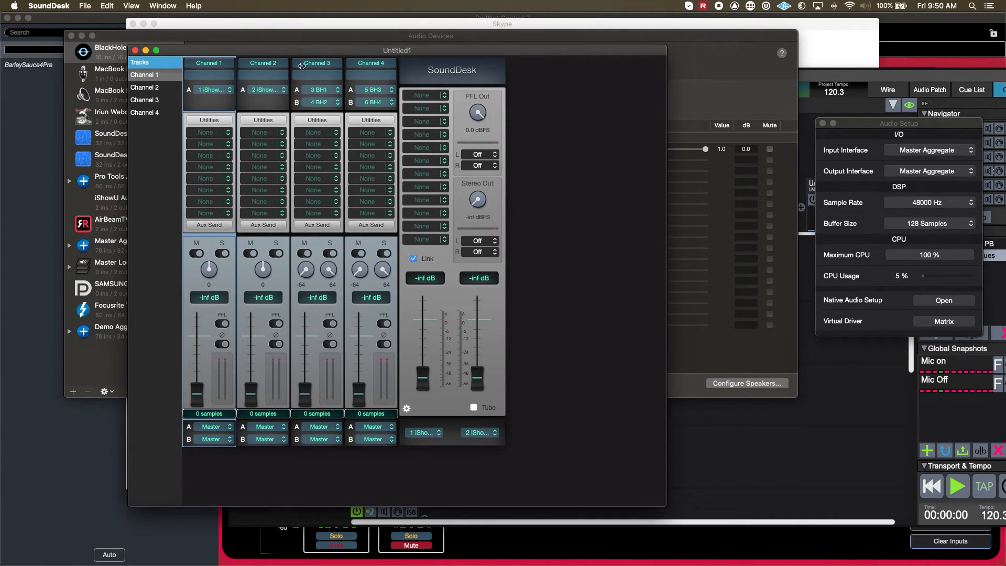
Assign 24 Input 6 to Channel 1 and set its fader to about -0.4 dB and the linked master faders to about -1.7 dB.
click(202, 91)
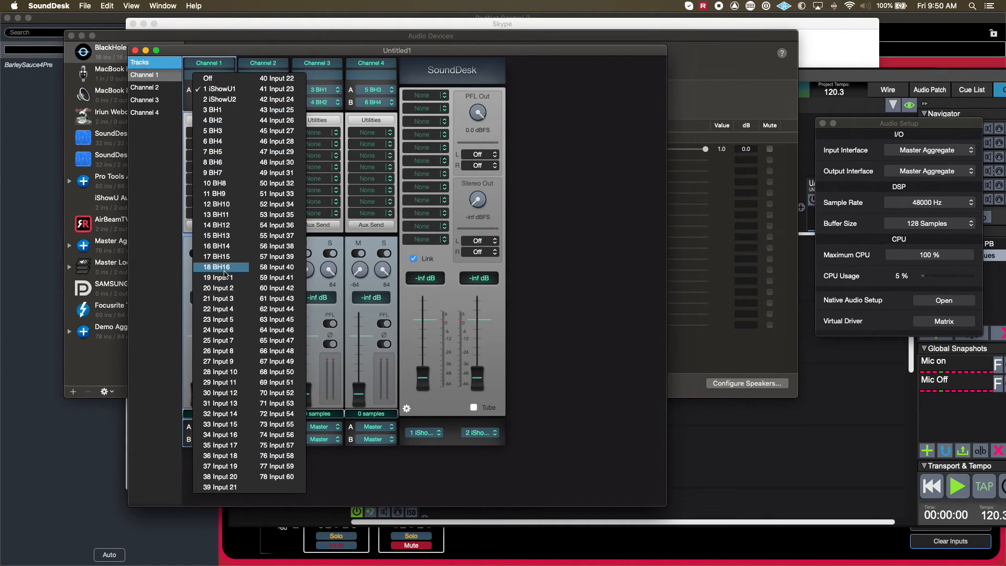
click(235, 334)
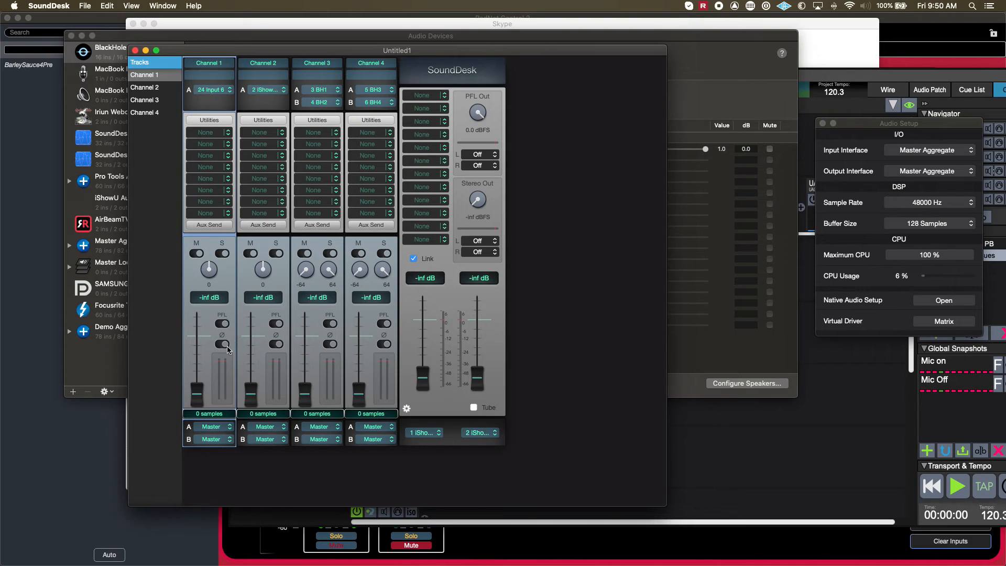
drag(199, 399, 199, 317)
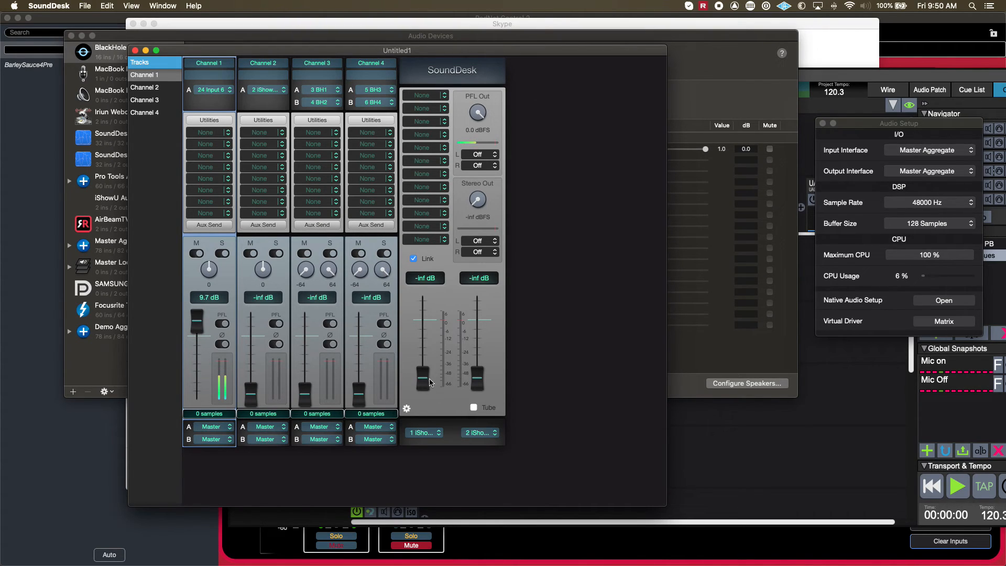
drag(425, 385, 423, 324)
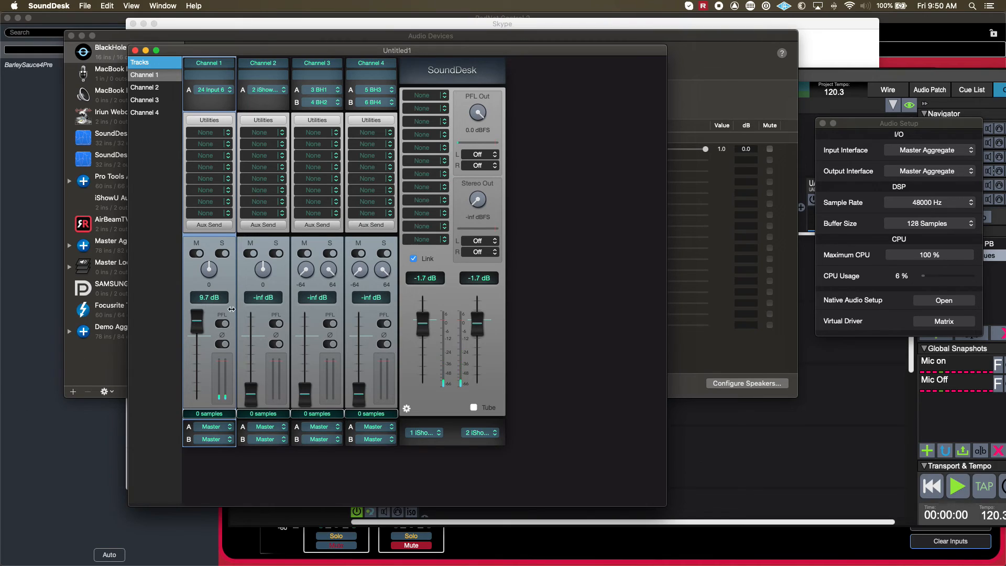
mouse_move(196, 320)
mouse_down()
mouse_move(197, 393)
mouse_move(196, 337)
mouse_up()
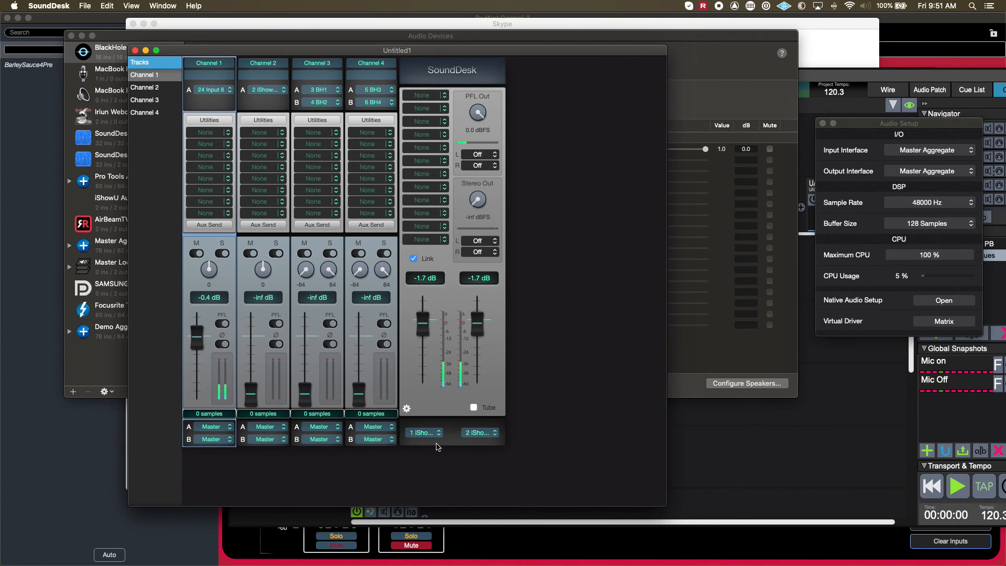
Review the routing choices for the master output, Channel 1 input and PFL output, keeping 1 iShowU1, 24 Input 6 and Off.
click(422, 433)
click(269, 362)
click(221, 92)
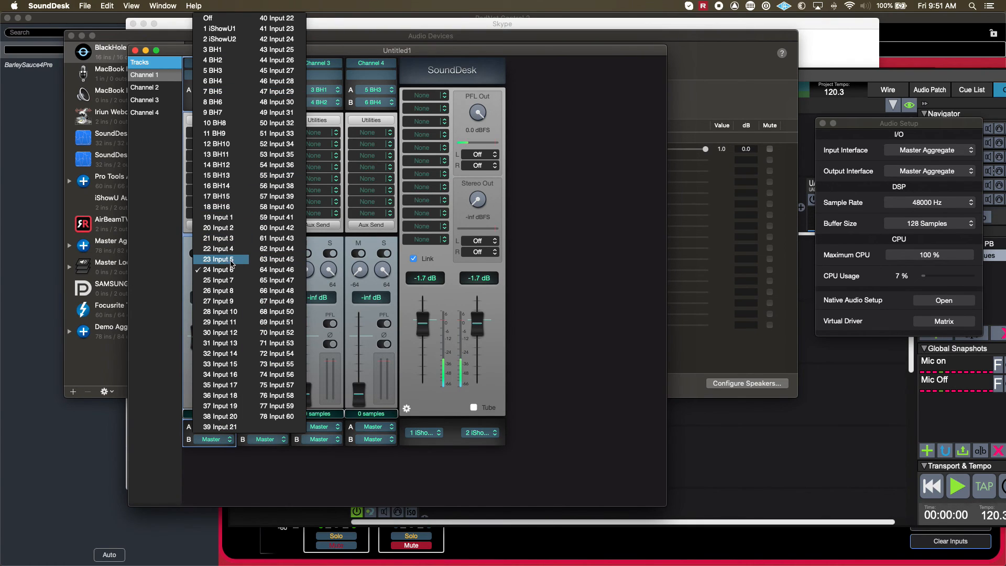
click(569, 329)
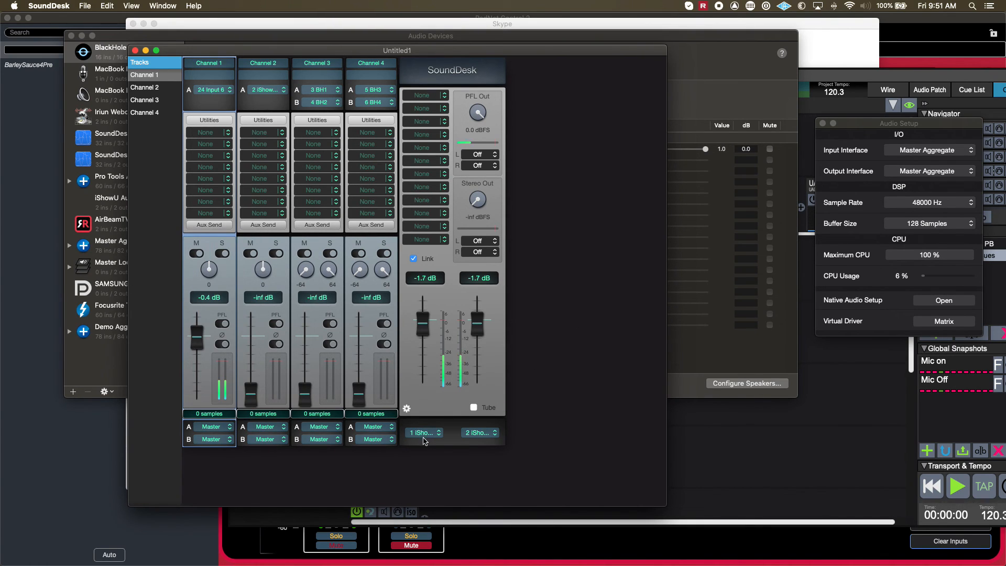
click(422, 433)
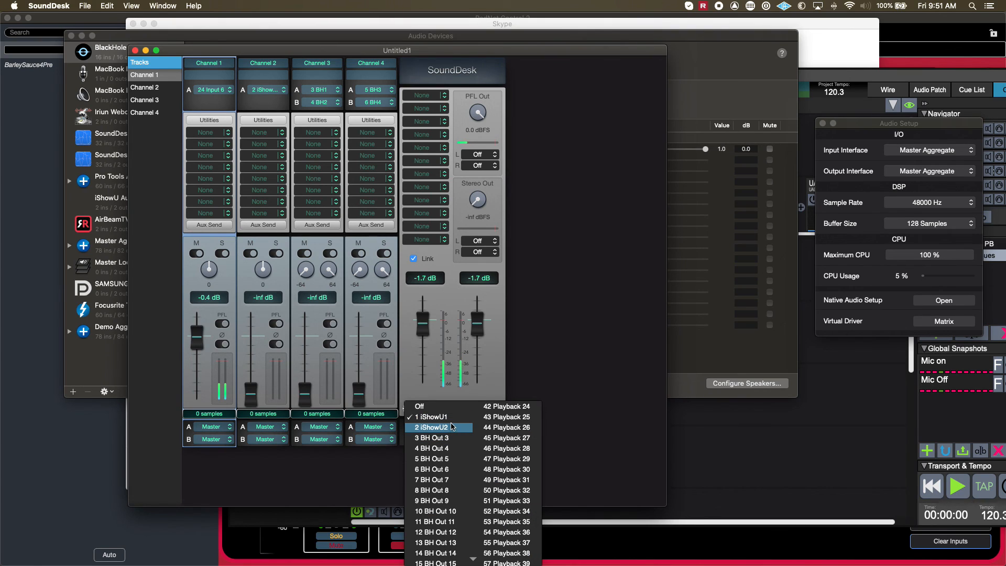
click(529, 342)
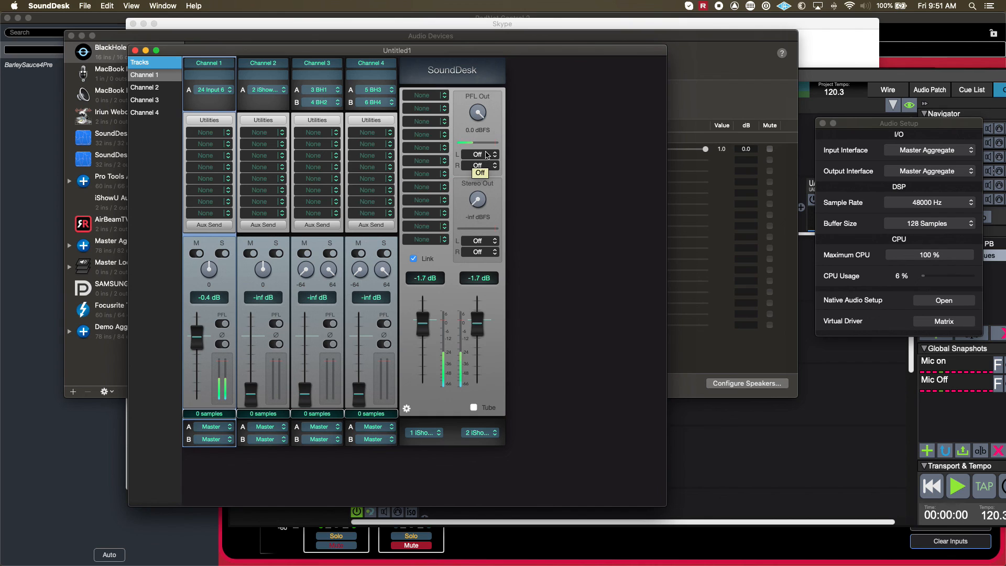
click(485, 154)
click(555, 127)
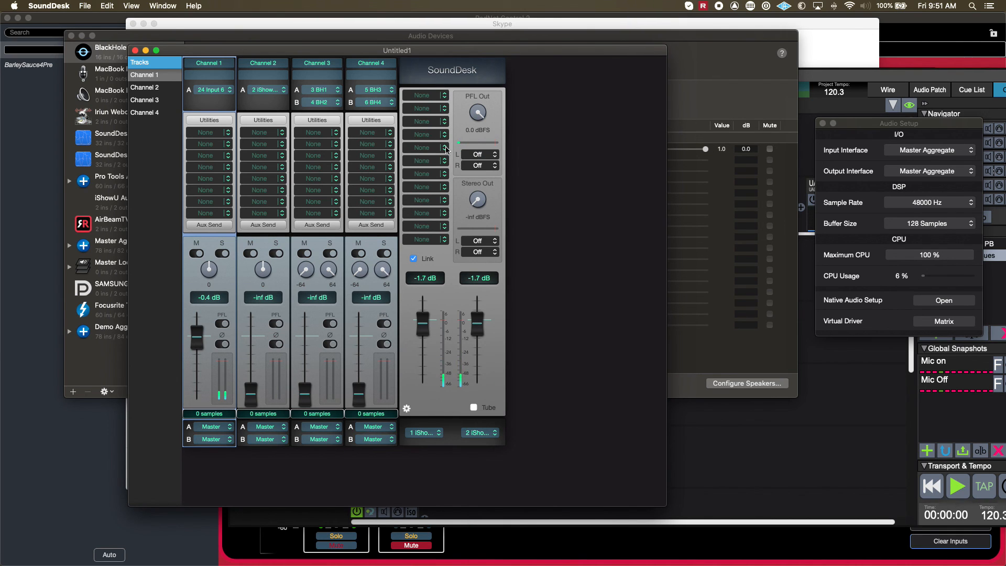
Close the SoundDesk mixer without saving its changes and switch back to Audio MIDI Setup.
drag(527, 54, 756, 55)
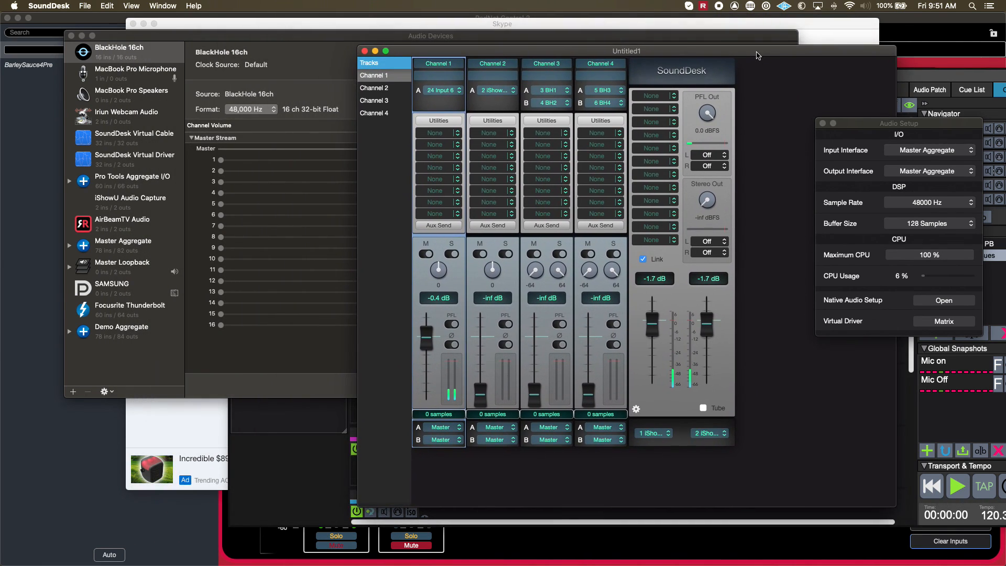
click(365, 51)
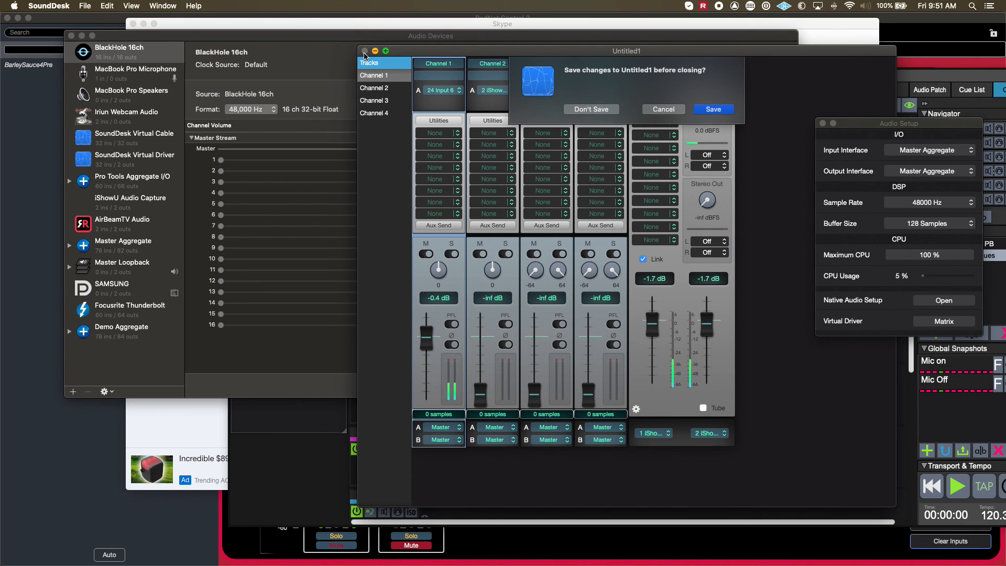
click(603, 109)
click(647, 438)
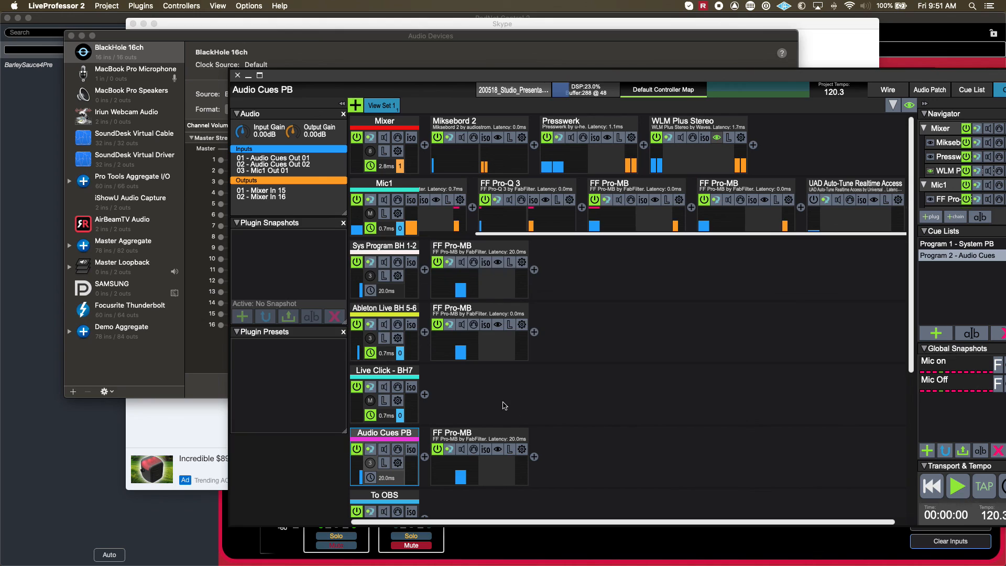
key(super+Tab)
key(super+Tab)
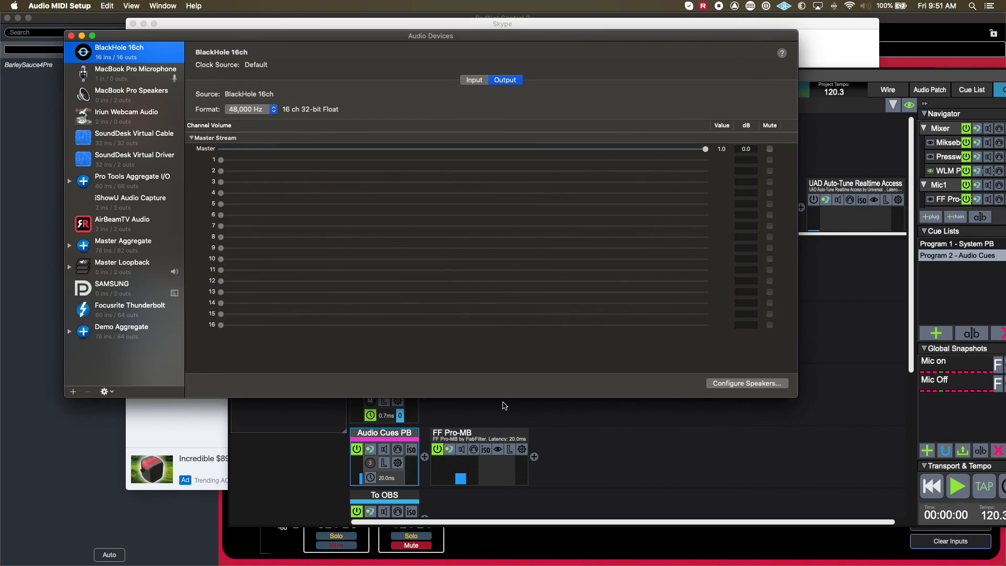